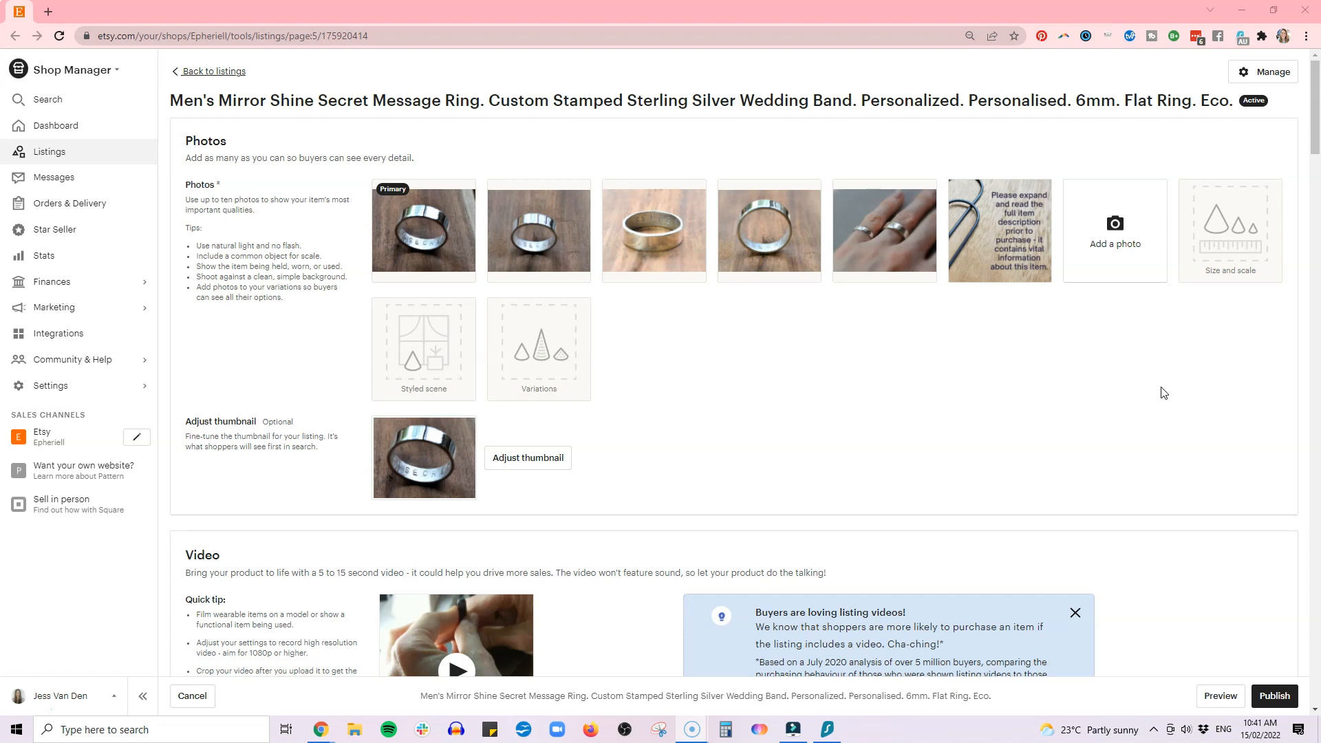
Play the video attached to the ring listing
{"action": "left_click", "coordinate": [1141, 387]}
{"action": "left_click", "coordinate": [1148, 386]}
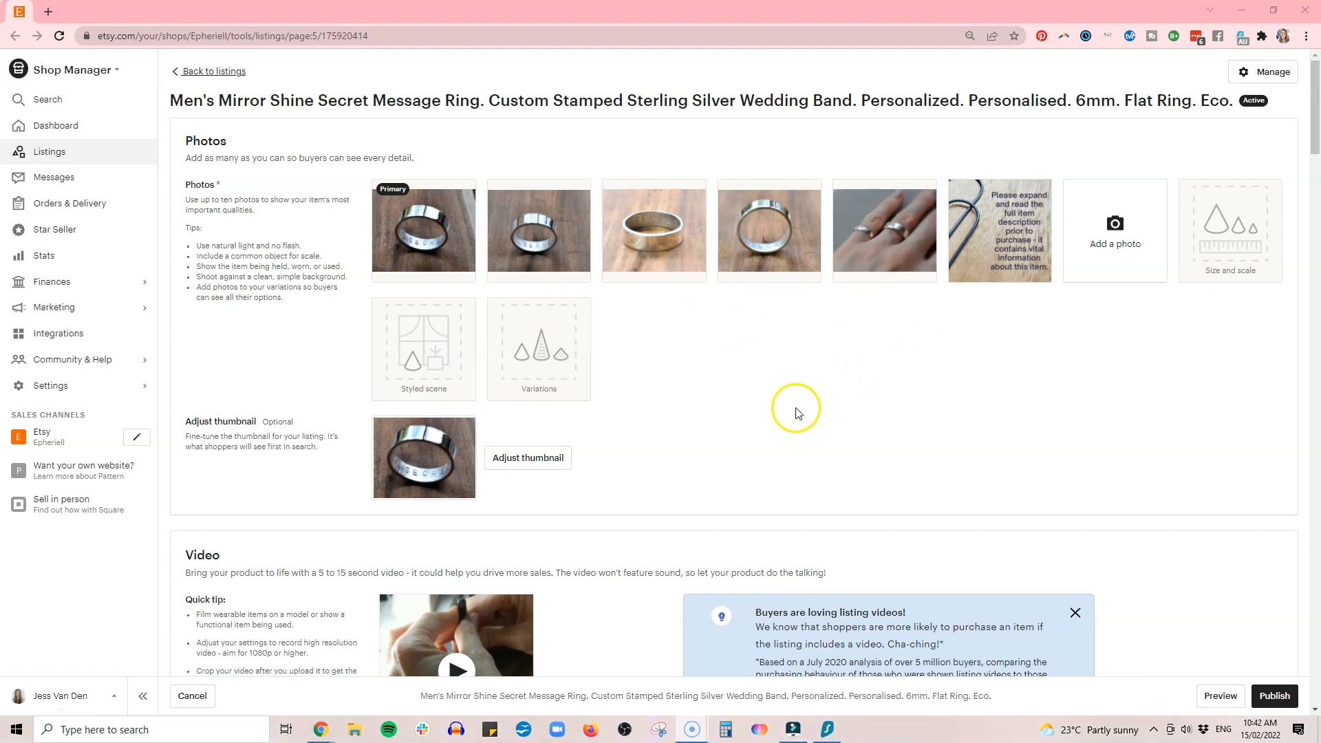
{"action": "scroll", "coordinate": [791, 386], "scroll_direction": "down", "scroll_amount": 4}
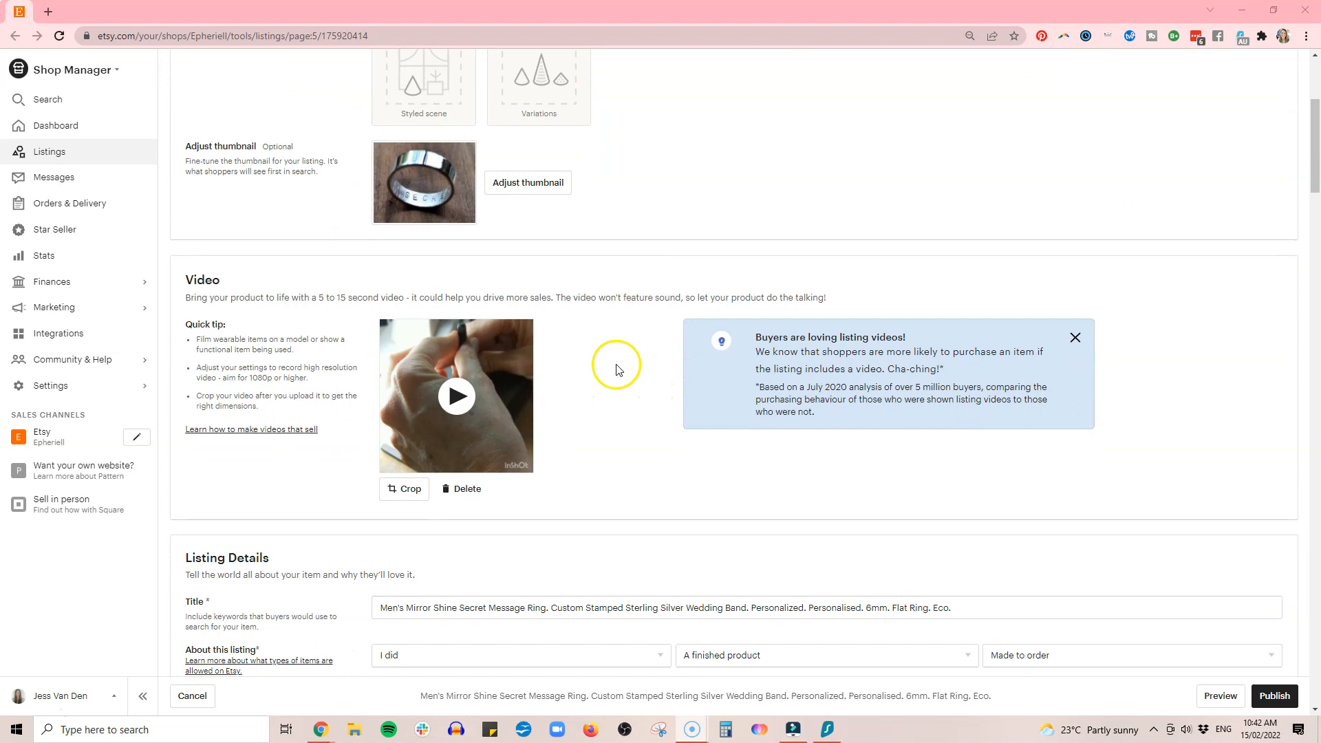
{"action": "left_click", "coordinate": [457, 396]}
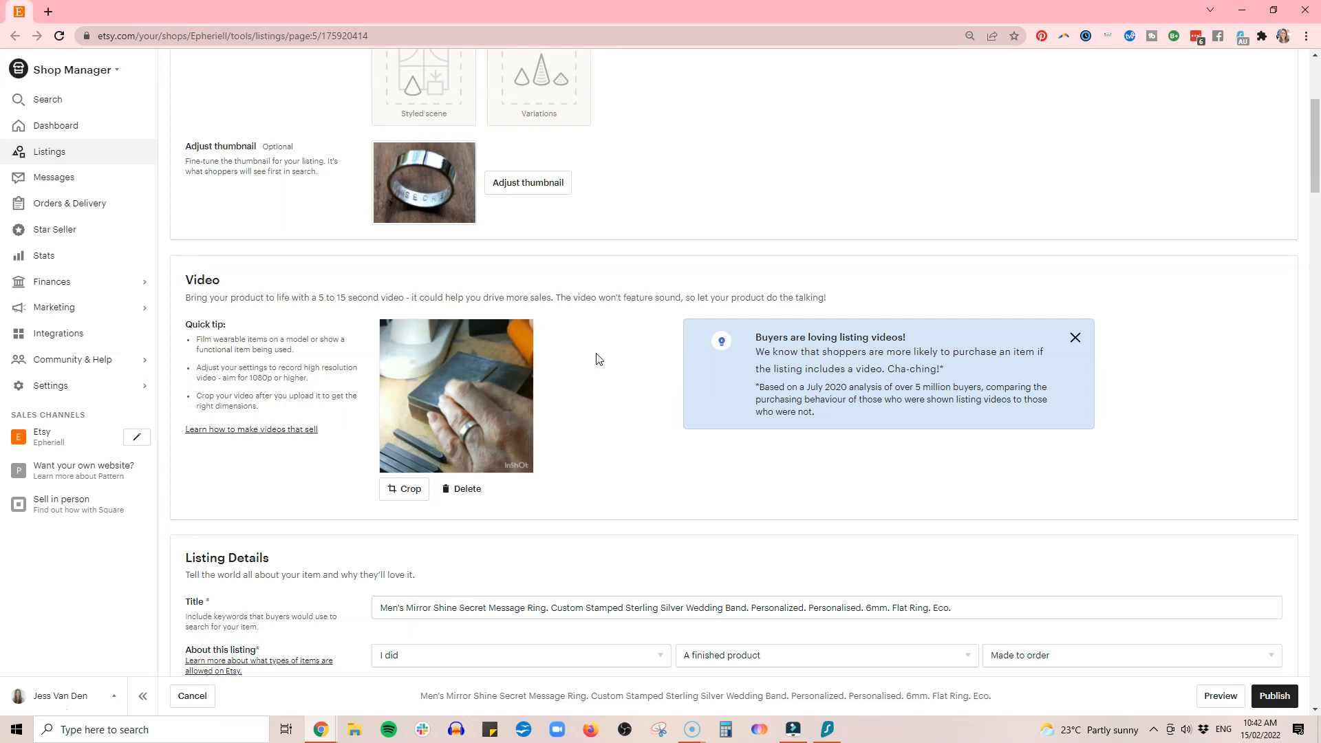
{"action": "scroll", "coordinate": [596, 358], "scroll_direction": "up", "scroll_amount": 4}
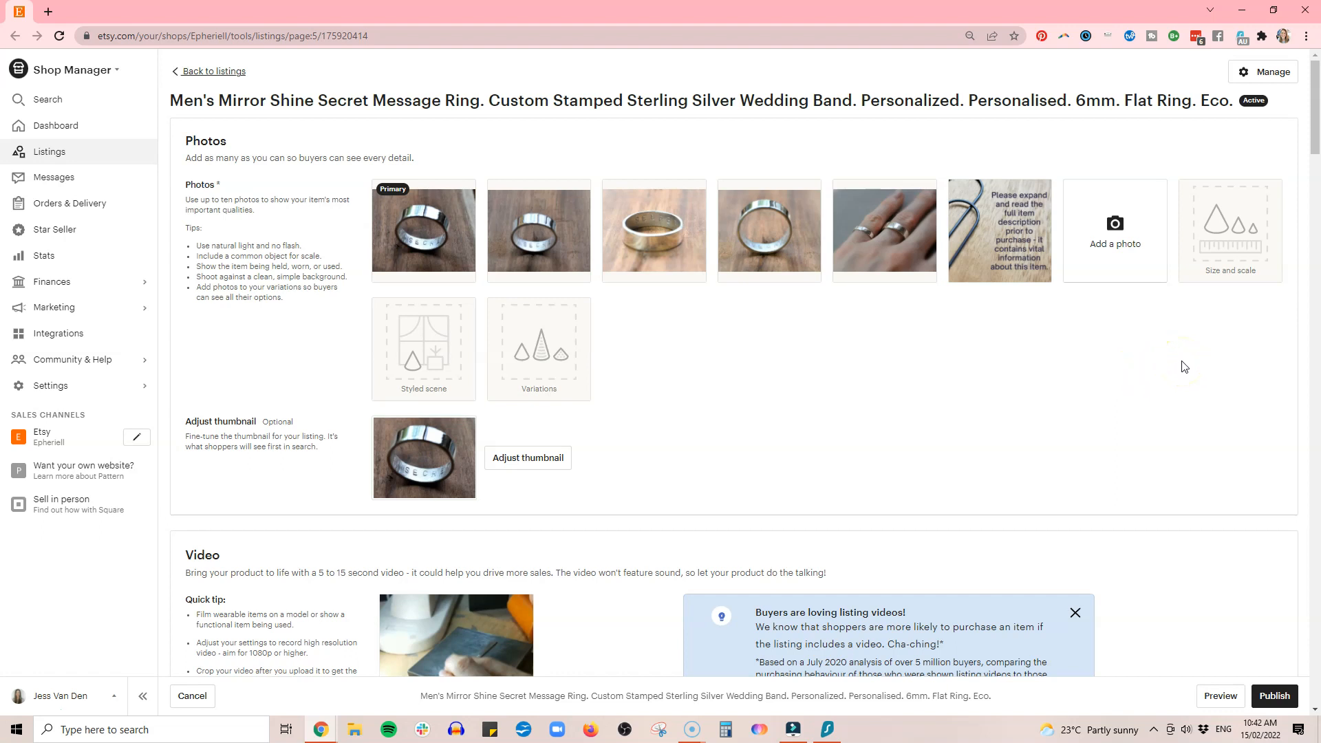
Remove the duplicate keyword "Personalised." from the listing title
{"action": "scroll", "coordinate": [1183, 367], "scroll_direction": "down", "scroll_amount": 2}
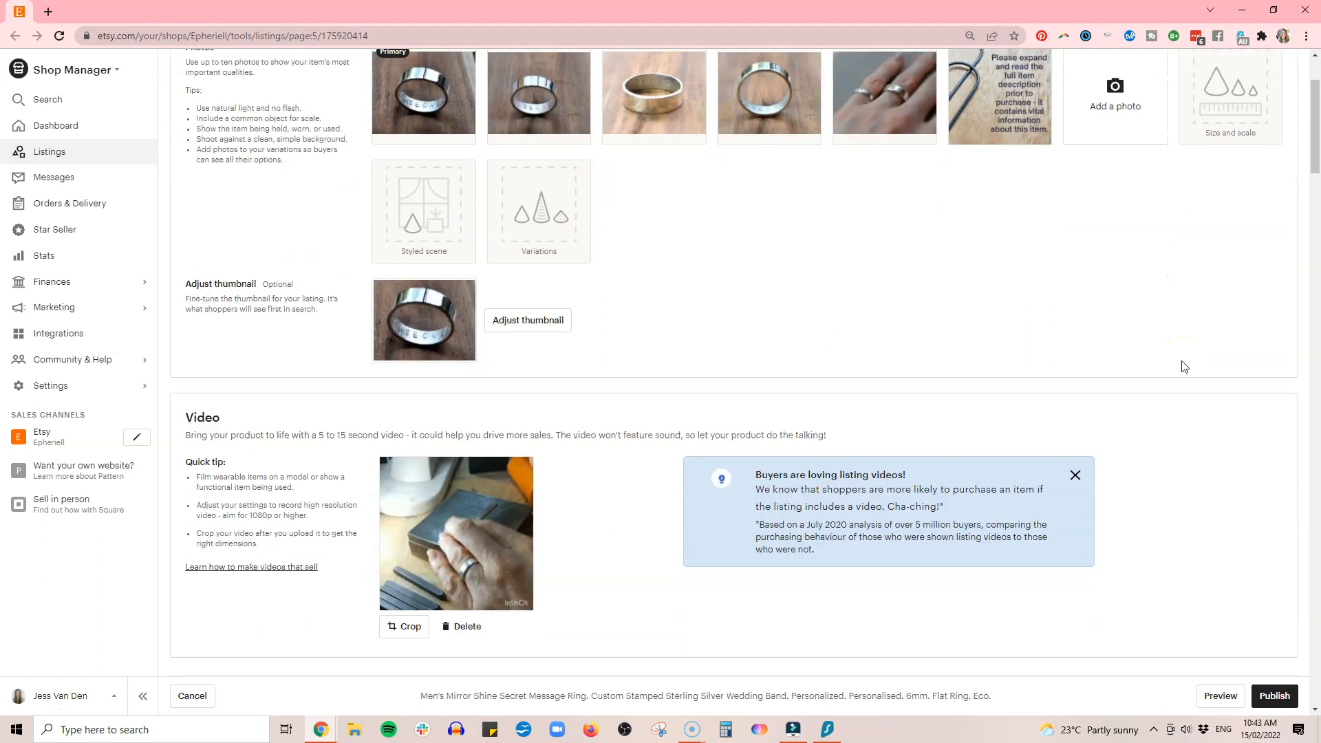
{"action": "scroll", "coordinate": [1184, 367], "scroll_direction": "down", "scroll_amount": 4}
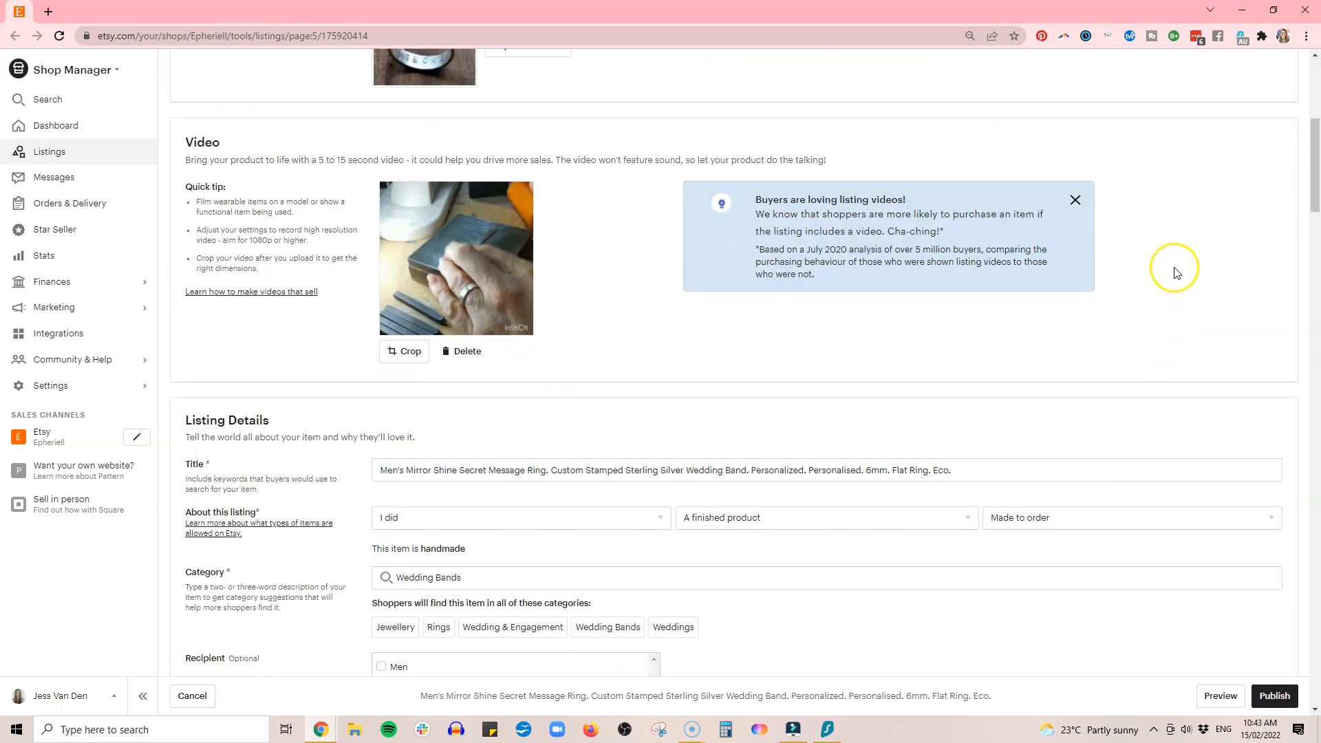
{"action": "scroll", "coordinate": [1176, 274], "scroll_direction": "down", "scroll_amount": 1}
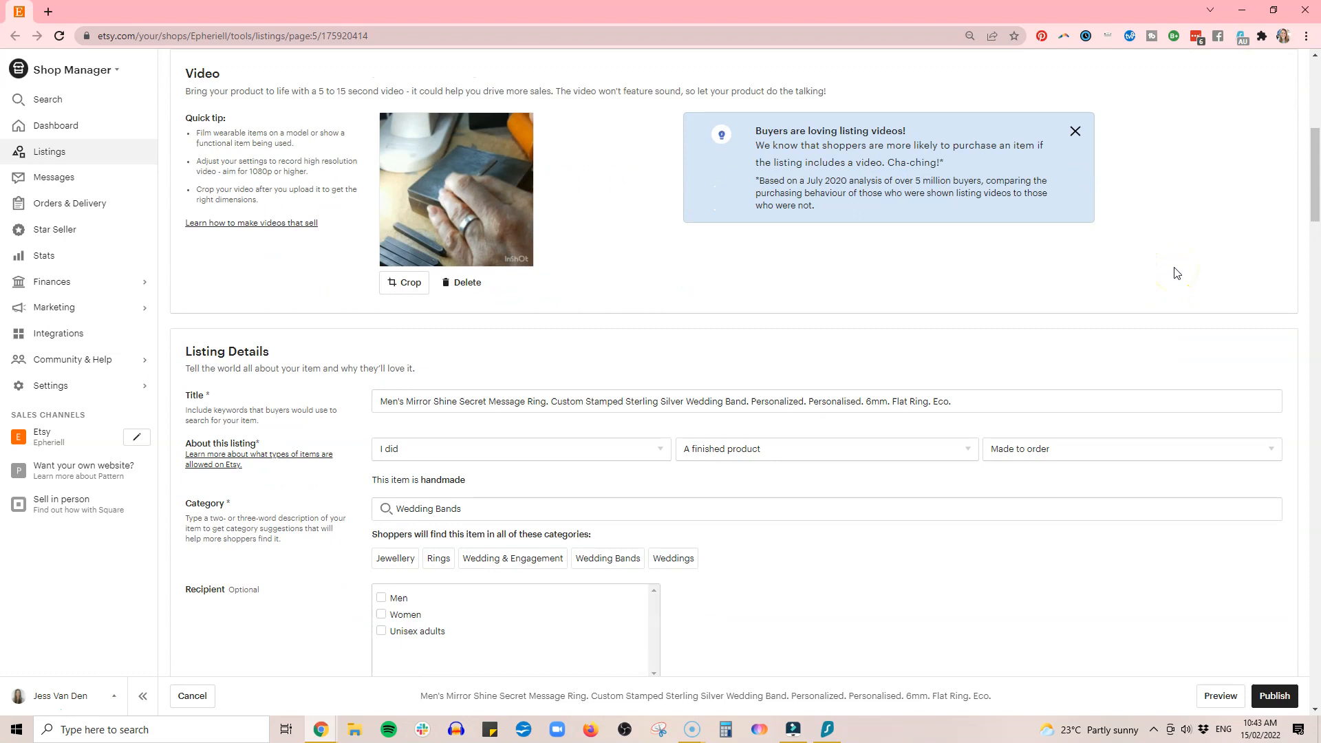
{"action": "scroll", "coordinate": [1176, 273], "scroll_direction": "down", "scroll_amount": 2}
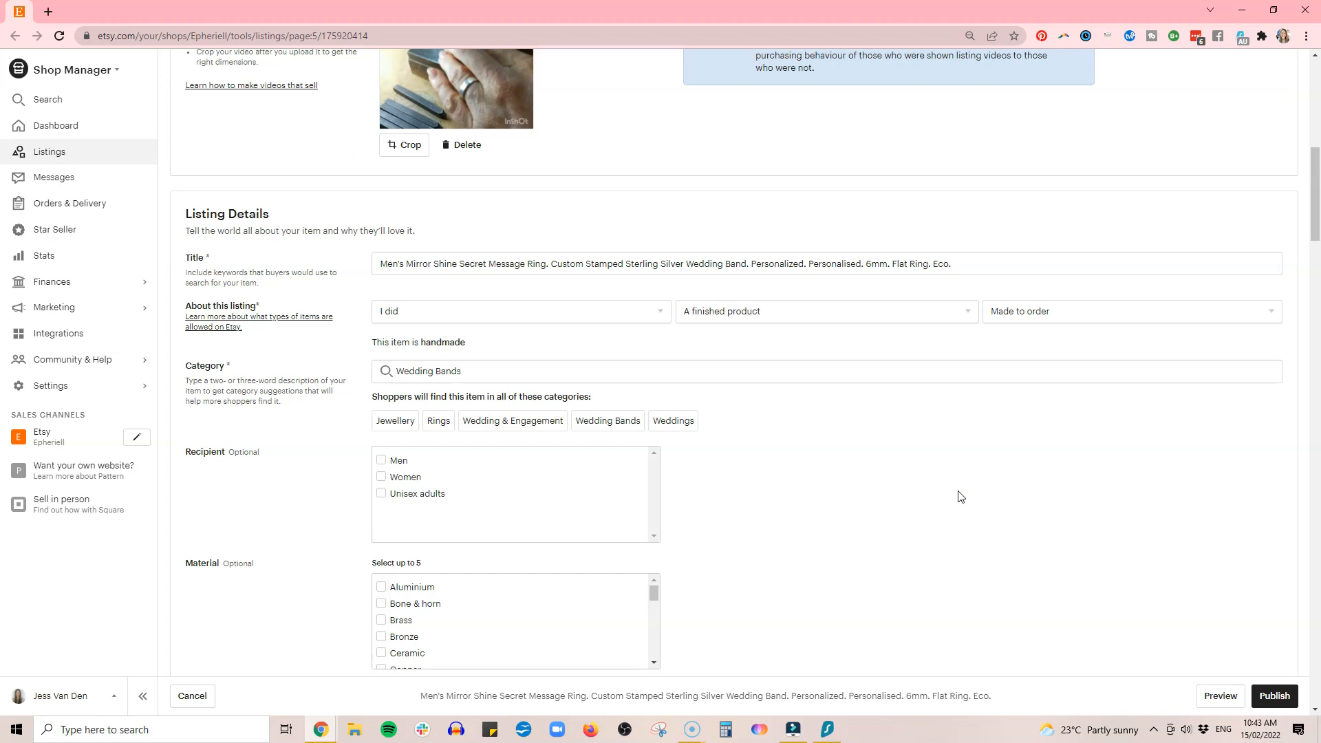
{"action": "triple_click", "coordinate": [753, 262]}
{"action": "left_click_drag", "start_coordinate": [754, 262], "coordinate": [775, 263]}
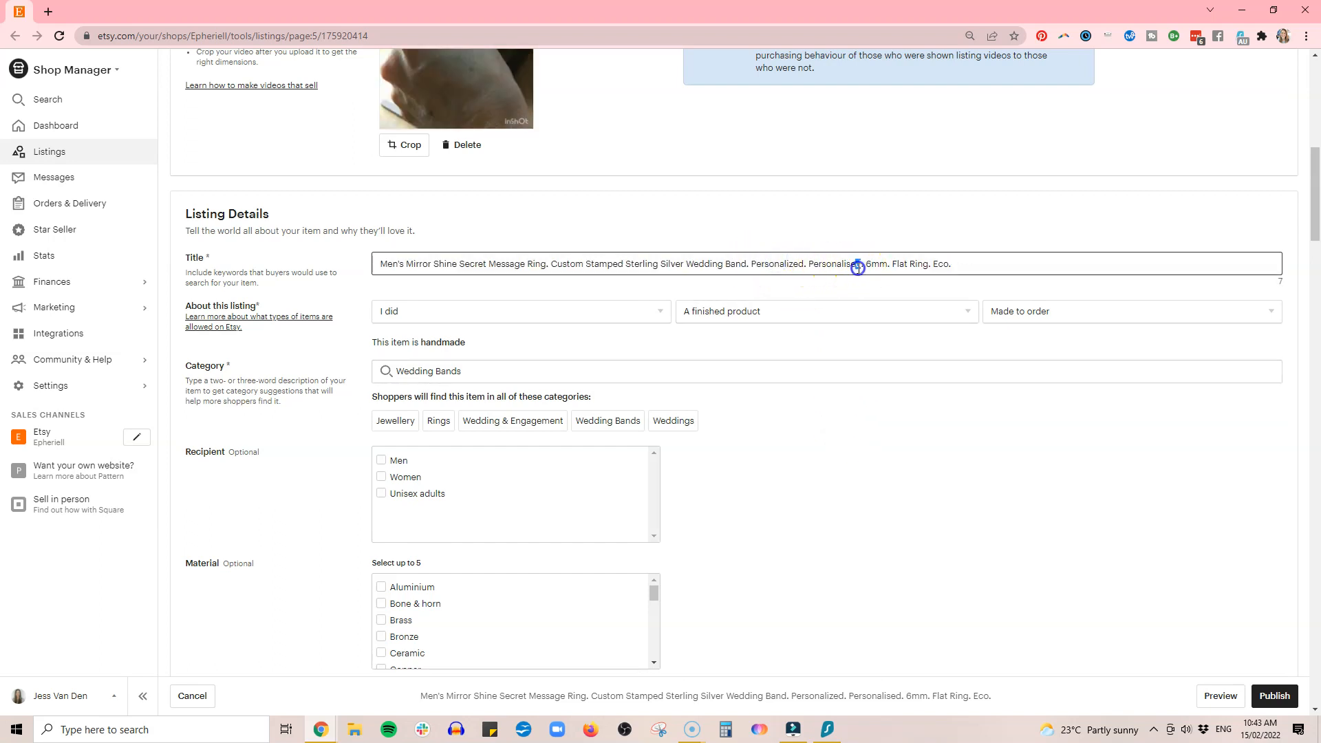
{"action": "left_click_drag", "start_coordinate": [861, 265], "coordinate": [781, 270]}
{"action": "left_click", "coordinate": [782, 262]}
{"action": "left_click", "coordinate": [833, 263]}
{"action": "left_click", "coordinate": [863, 264]}
{"action": "key", "text": "BackSpace"}
{"action": "key", "text": "BackSpace"}
{"action": "key", "text": "BackSpace"}
{"action": "key", "text": "BackSpace"}
{"action": "key", "text": "BackSpace"}
{"action": "key", "text": "BackSpace"}
{"action": "key", "text": "BackSpace"}
{"action": "key", "text": "BackSpace"}
{"action": "key", "text": "BackSpace"}
{"action": "key", "text": "BackSpace"}
{"action": "key", "text": "BackSpace"}
{"action": "key", "text": "BackSpace"}
{"action": "key", "text": "BackSpace"}
{"action": "key", "text": "BackSpace"}
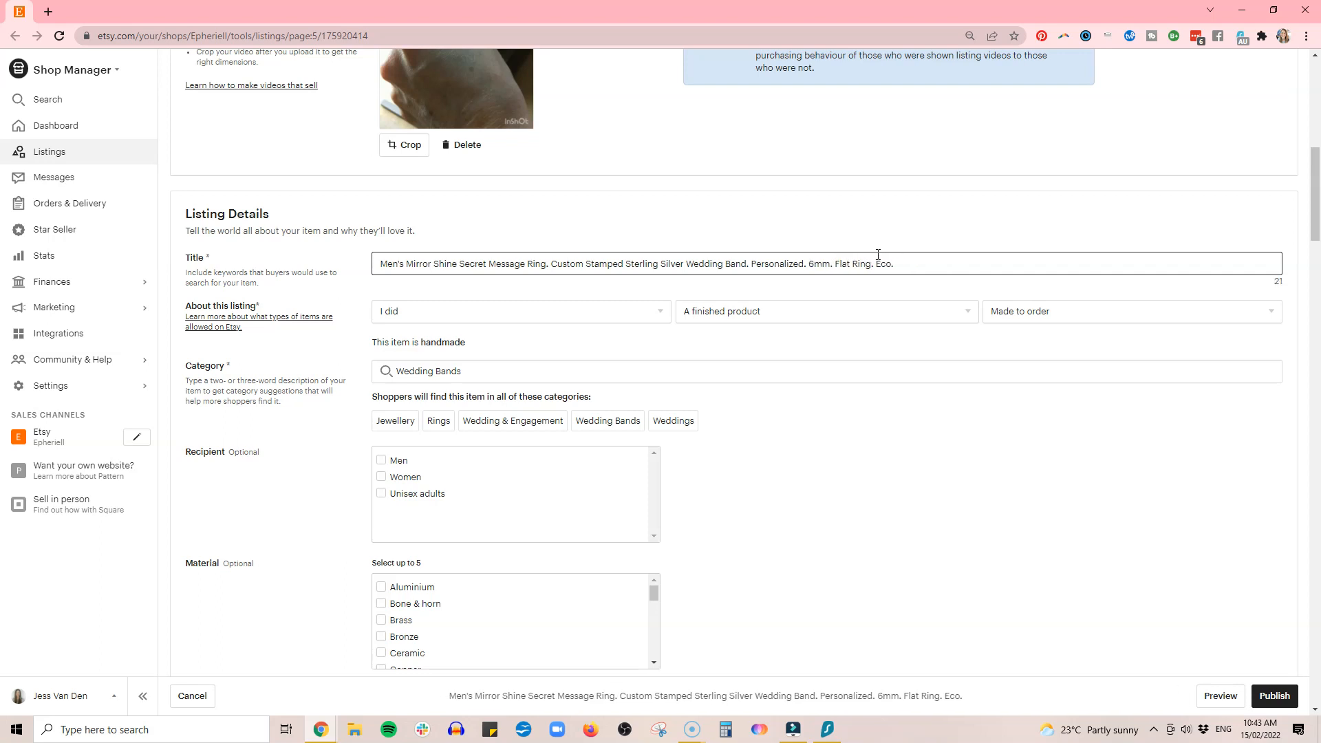
Delete "Flat Ring." from the end part of the listing title, before "Eco."
{"action": "left_click", "coordinate": [918, 265]}
{"action": "left_click", "coordinate": [760, 263]}
{"action": "left_click", "coordinate": [910, 265]}
{"action": "left_click_drag", "start_coordinate": [877, 268], "coordinate": [831, 268]}
{"action": "key", "text": "BackSpace"}
Insert "6mm Flat" after "Men's" at the start of the listing title
{"action": "key", "text": "Left"}
{"action": "key", "text": "Left"}
{"action": "key", "text": "Left"}
{"action": "key", "text": "Left"}
{"action": "key", "text": "Left"}
{"action": "key", "text": "Left"}
{"action": "key", "text": "Left"}
{"action": "key", "text": "Left"}
{"action": "key", "text": "Left"}
{"action": "key", "text": "Left"}
{"action": "key", "text": "Left"}
{"action": "key", "text": "Left"}
{"action": "key", "text": "Left"}
{"action": "key", "text": "Left"}
{"action": "key", "text": "Left"}
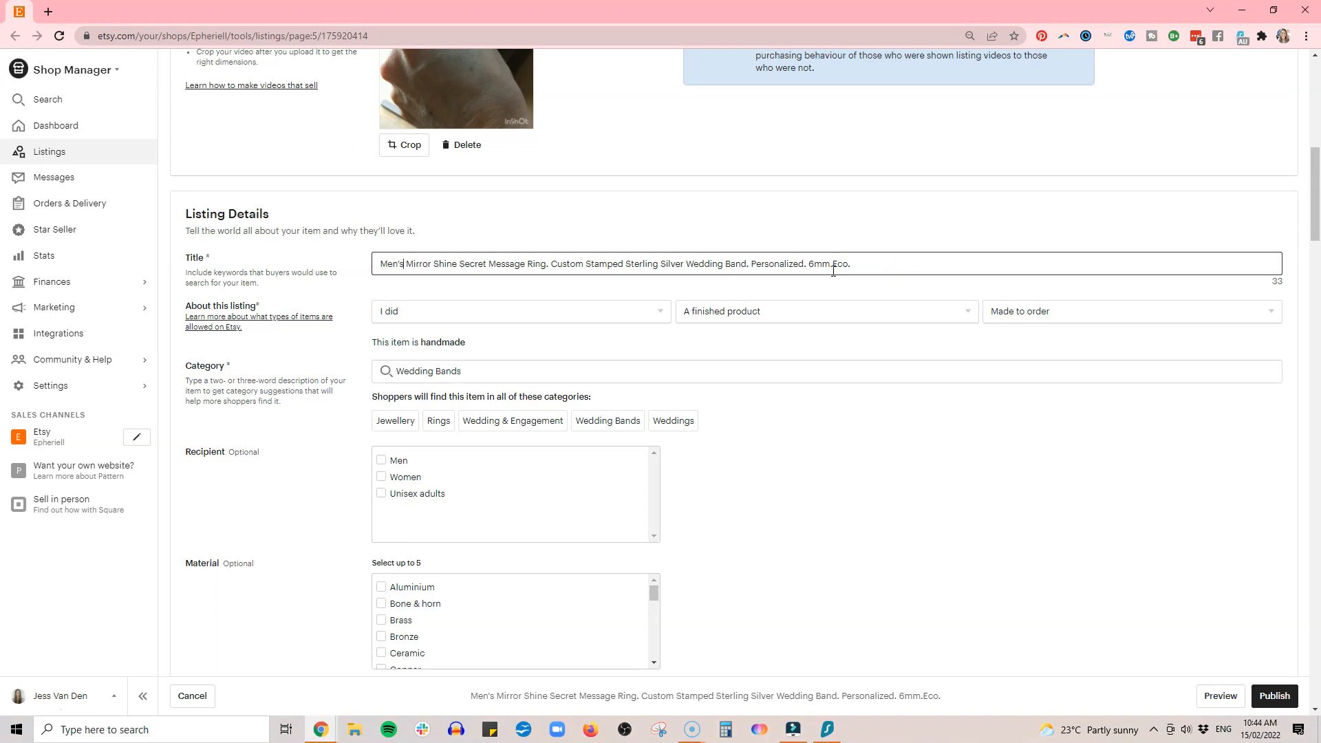
{"action": "type", "text": "6 mm Flat"}
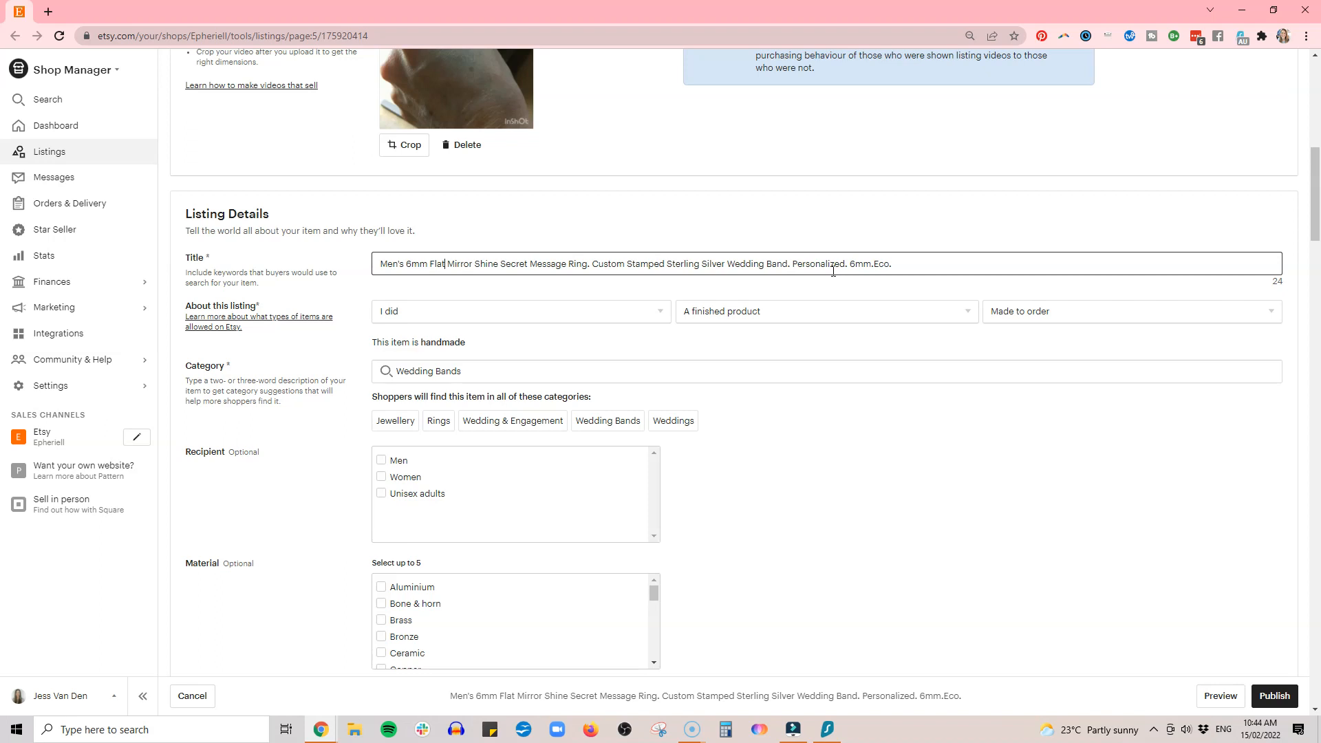
Remove the repeated "6mm." before "Eco" in the listing title
{"action": "left_click", "coordinate": [856, 266]}
{"action": "left_click", "coordinate": [879, 264]}
{"action": "key", "text": "BackSpace"}
{"action": "key", "text": "BackSpace"}
{"action": "key", "text": "BackSpace"}
{"action": "key", "text": "BackSpace"}
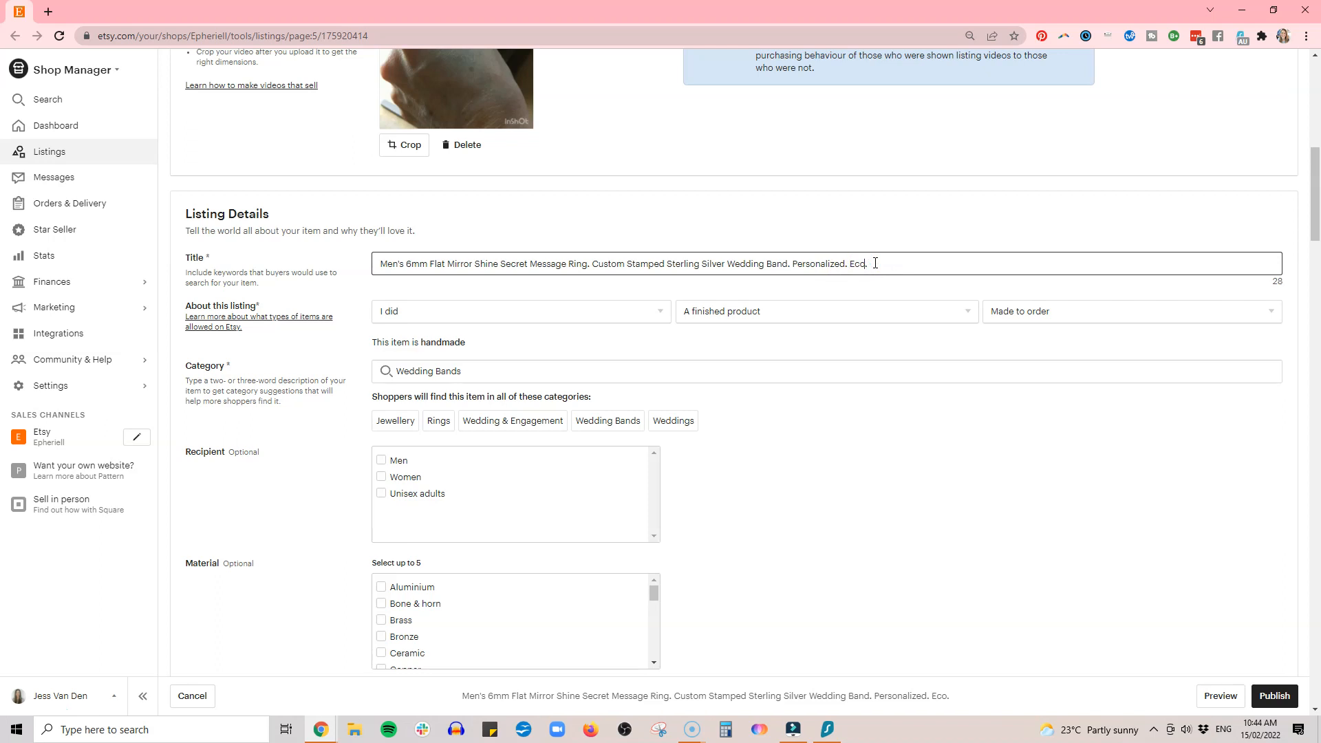
Extend the end of the listing title so it reads "Eco, Ethical, Recycled."
{"action": "key", "text": "BackSpace"}
{"action": "type", "text": ", Et"}
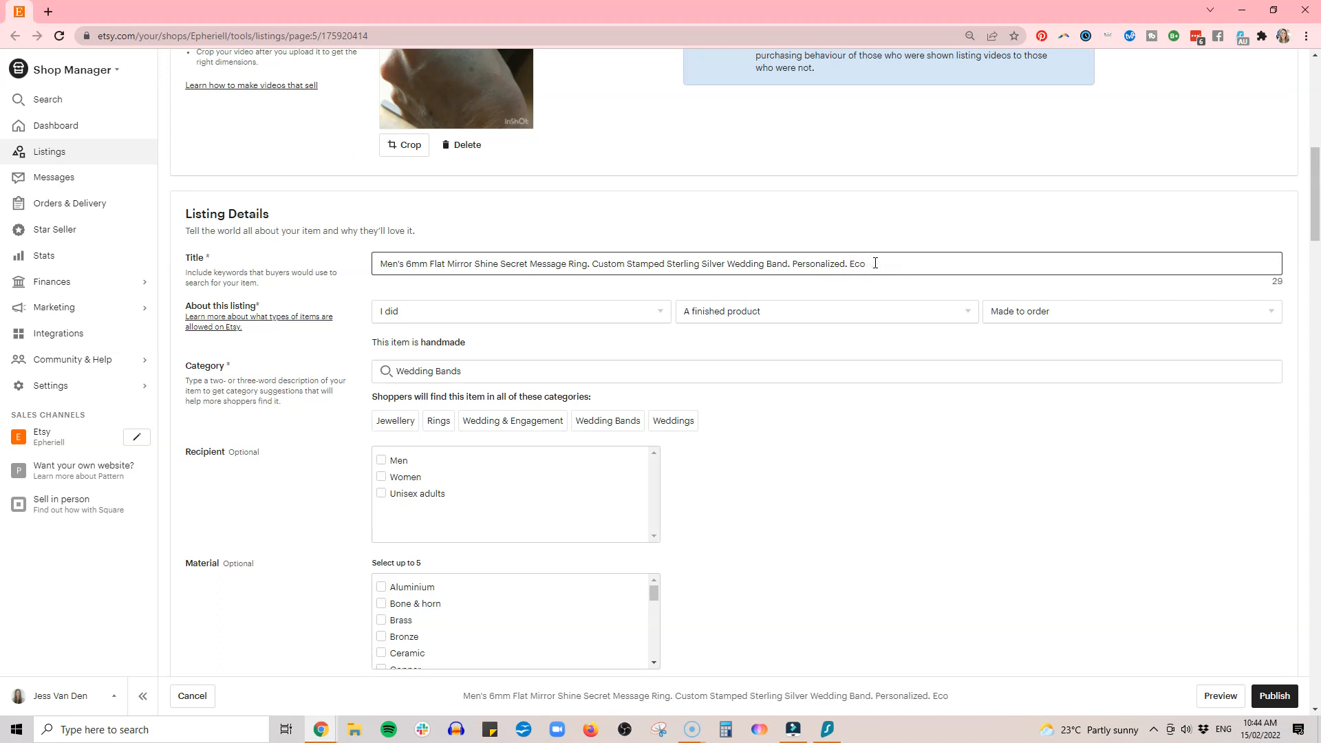
{"action": "type", "text": "hic"}
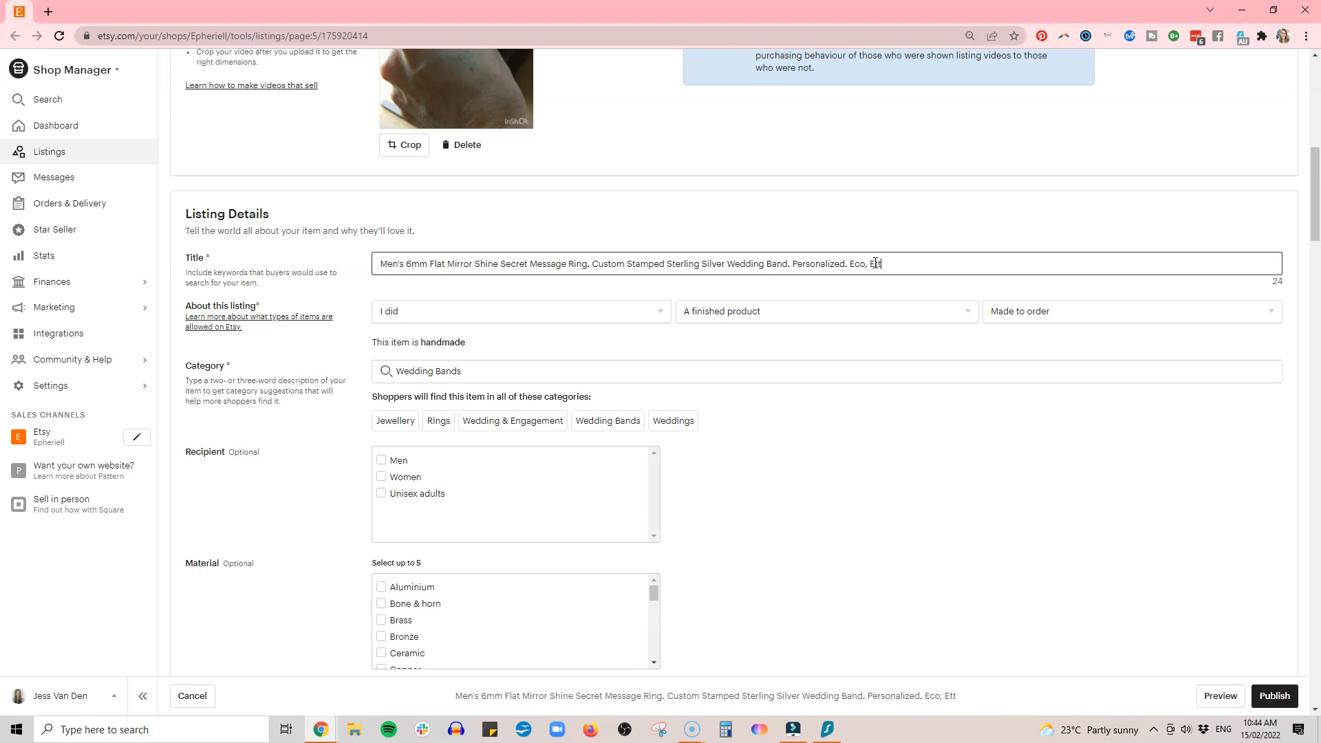
{"action": "type", "text": "al"}
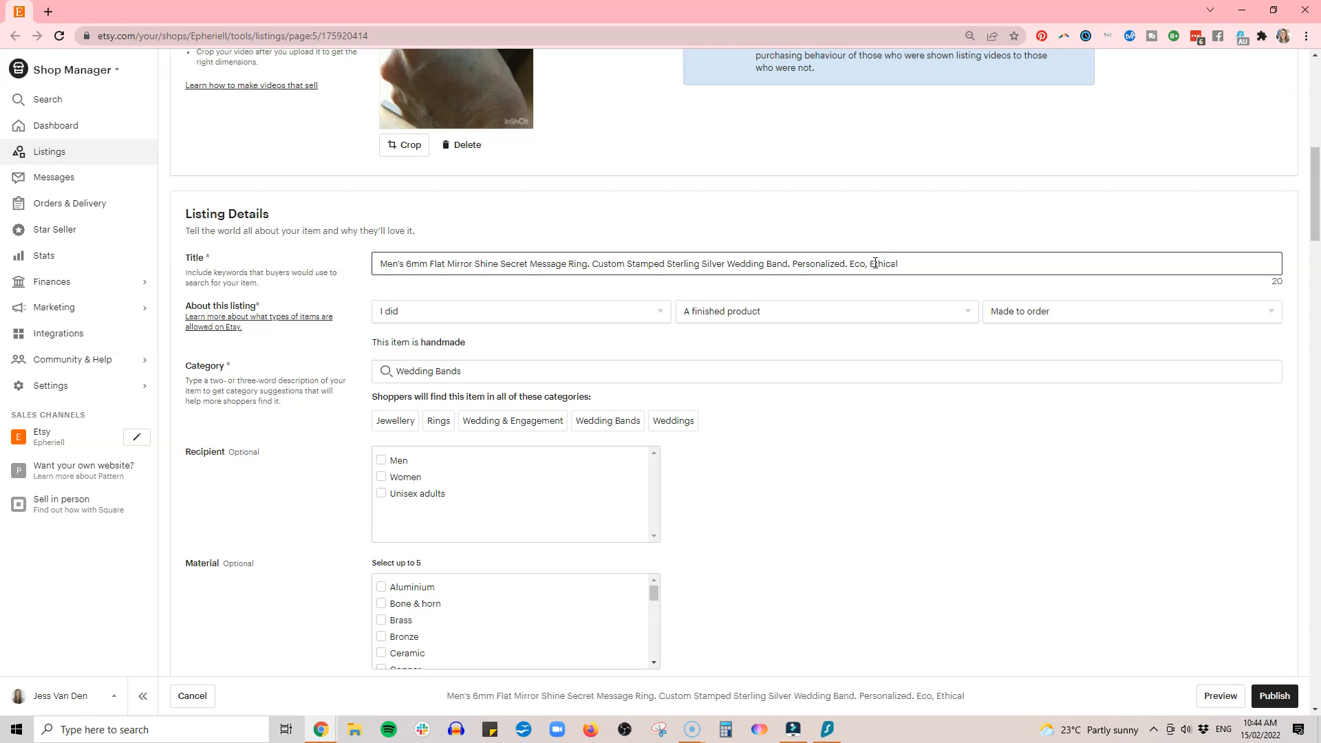
{"action": "type", "text": ","}
{"action": "key", "text": "BackSpace"}
{"action": "key", "text": "BackSpace"}
{"action": "key", "text": "BackSpace"}
{"action": "type", "text": "ecycled."}
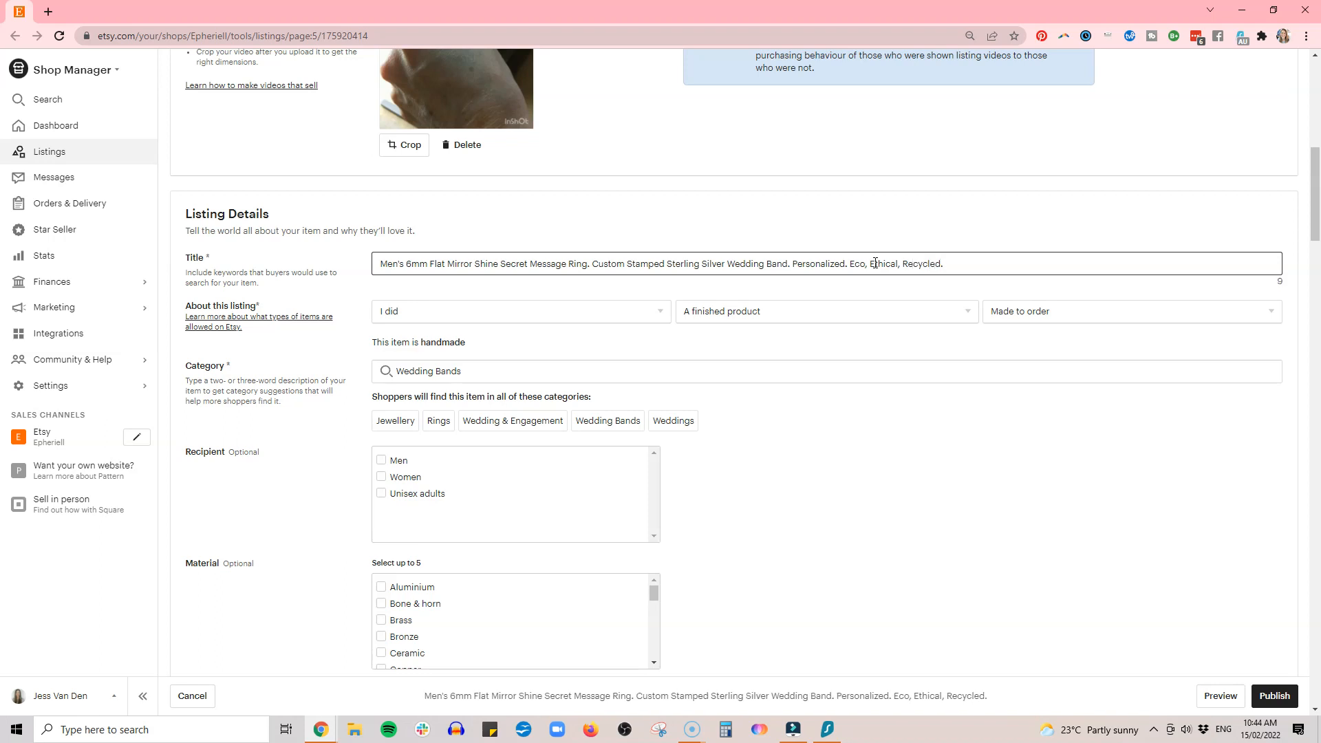
{"action": "left_click", "coordinate": [922, 234]}
{"action": "left_click", "coordinate": [975, 259]}
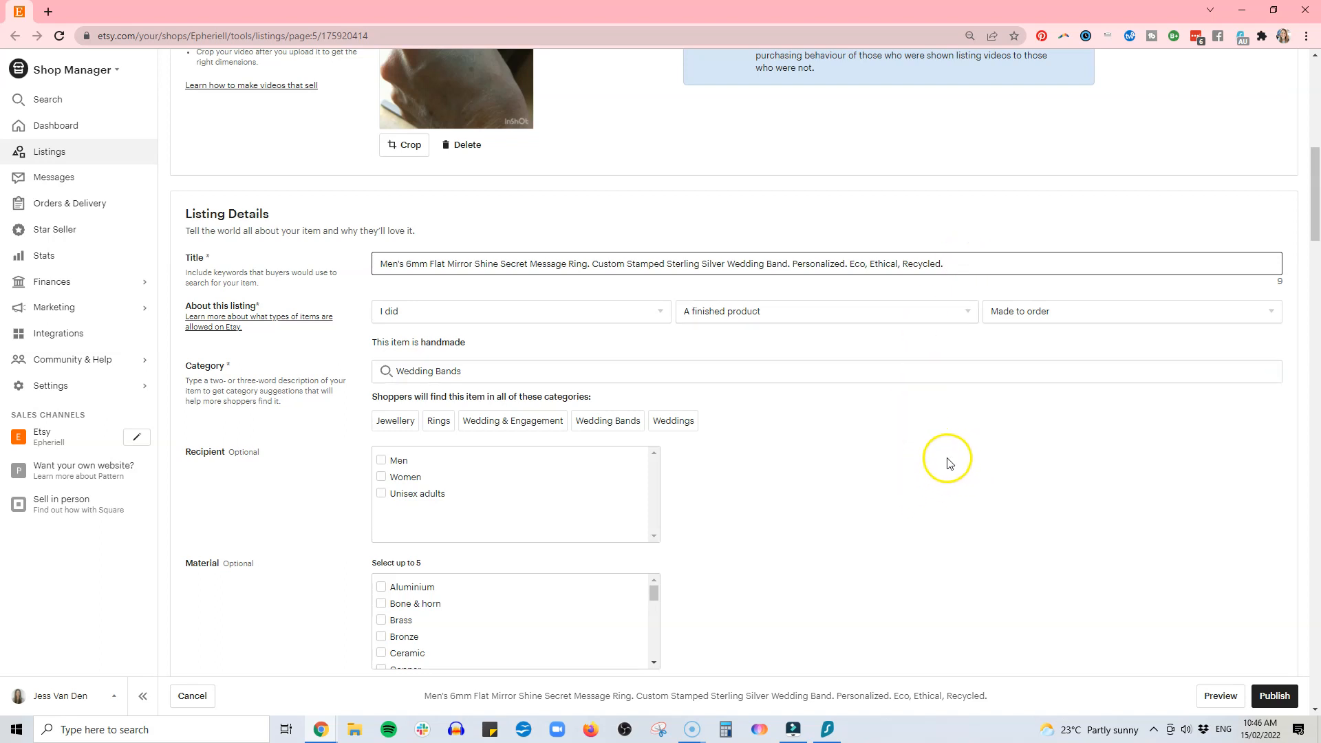
Replace the word "Mirror" with "High" in the listing title
{"action": "scroll", "coordinate": [969, 461], "scroll_direction": "up", "scroll_amount": 1}
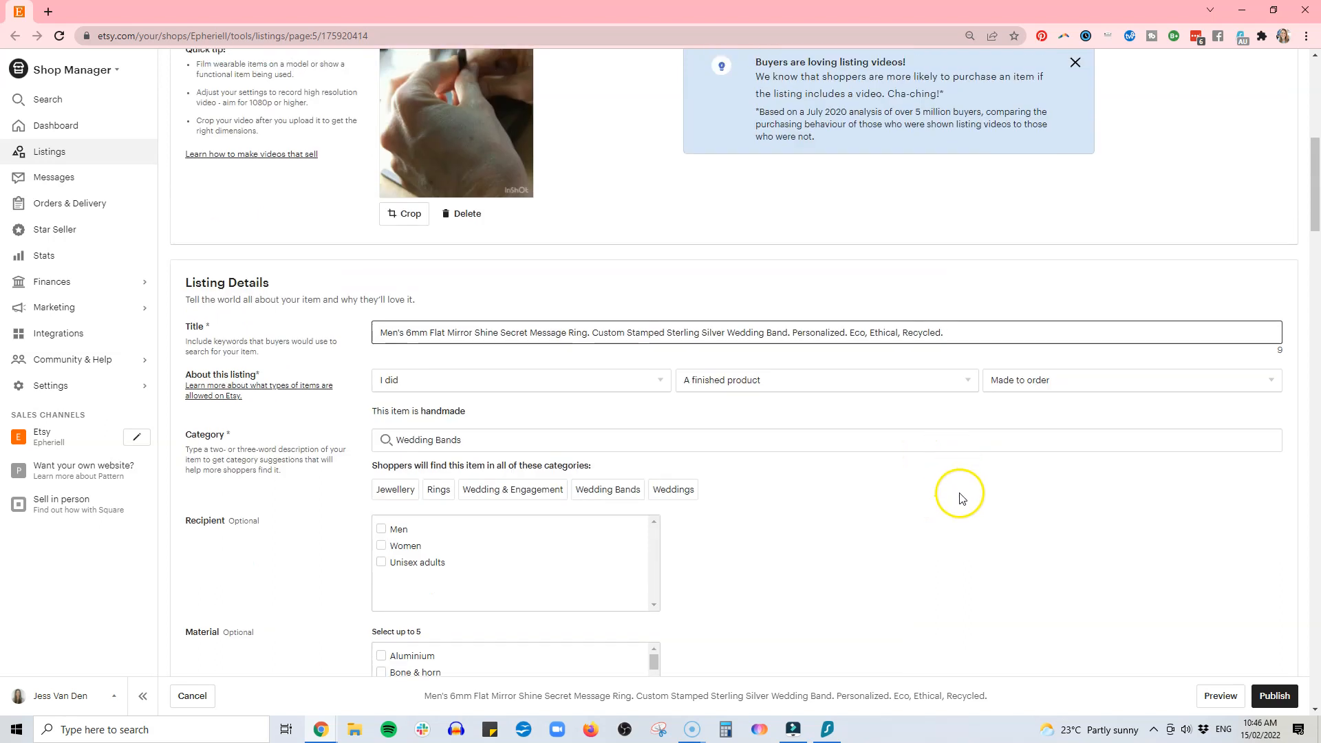
{"action": "double_click", "coordinate": [459, 334]}
{"action": "type", "text": "High"}
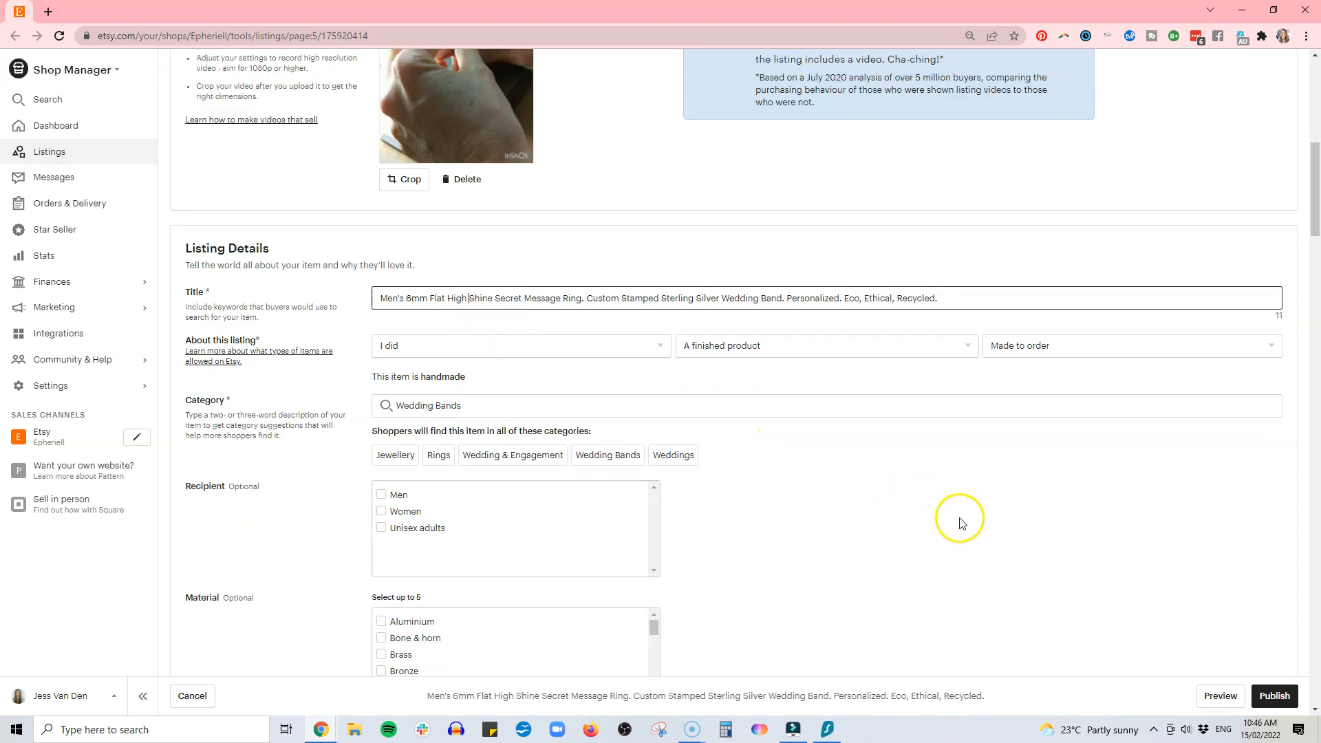
Set the listing's recipients to Men, Women and Unisex adults
{"action": "scroll", "coordinate": [998, 509], "scroll_direction": "down", "scroll_amount": 1}
{"action": "scroll", "coordinate": [1002, 447], "scroll_direction": "down", "scroll_amount": 2}
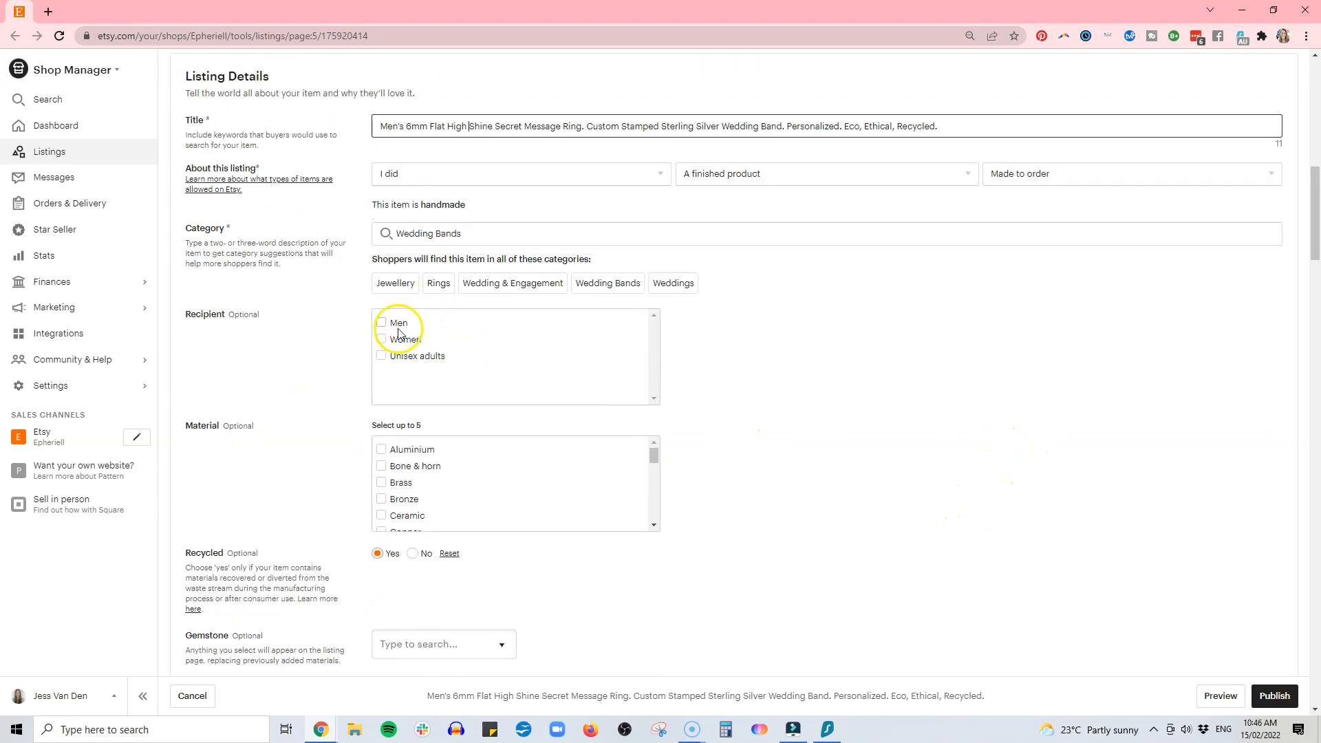
{"action": "left_click", "coordinate": [381, 322]}
{"action": "left_click", "coordinate": [380, 339]}
{"action": "left_click", "coordinate": [381, 356]}
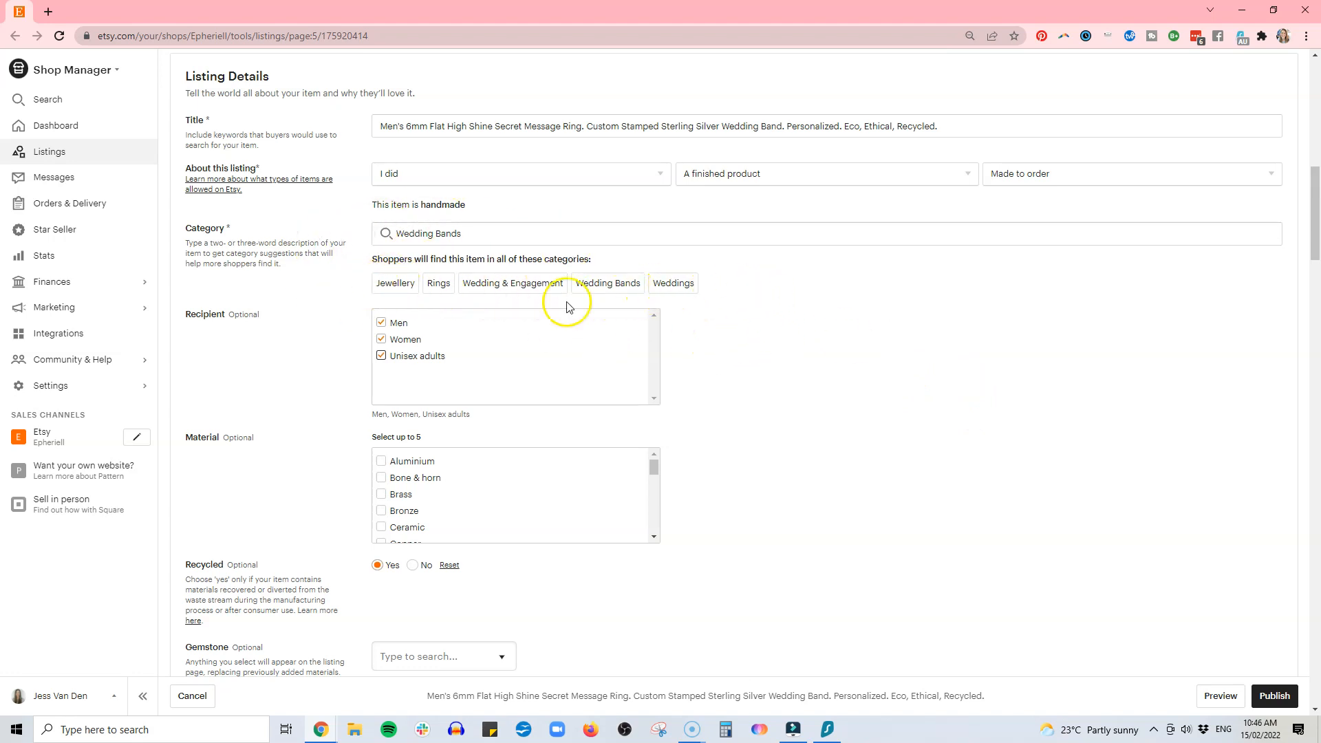
Select Silver as the ring's material
{"action": "scroll", "coordinate": [588, 494], "scroll_direction": "down", "scroll_amount": 1}
{"action": "scroll", "coordinate": [587, 493], "scroll_direction": "down", "scroll_amount": 4}
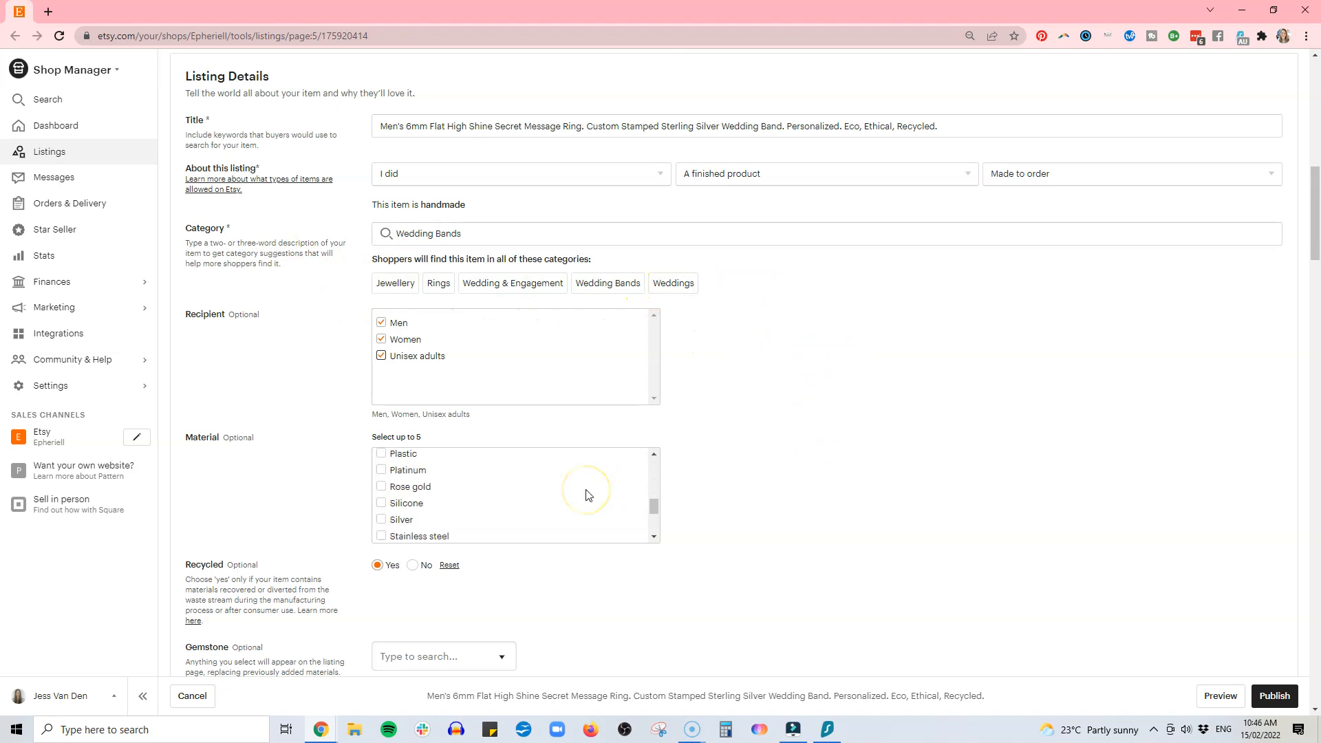
{"action": "scroll", "coordinate": [435, 480], "scroll_direction": "up", "scroll_amount": 2}
{"action": "left_click", "coordinate": [380, 498]}
Set the listing's primary colour to Silver
{"action": "scroll", "coordinate": [735, 443], "scroll_direction": "down", "scroll_amount": 3}
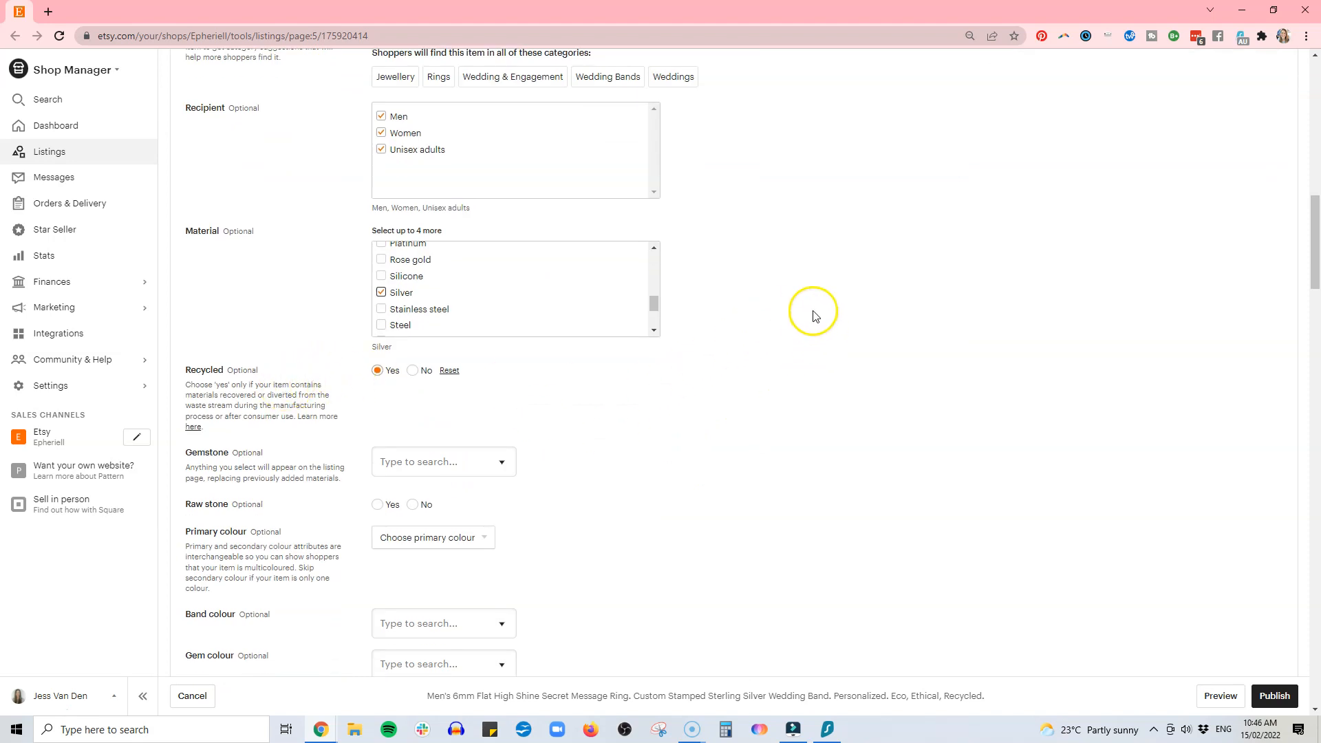
{"action": "scroll", "coordinate": [812, 313], "scroll_direction": "down", "scroll_amount": 2}
{"action": "scroll", "coordinate": [740, 264], "scroll_direction": "down", "scroll_amount": 2}
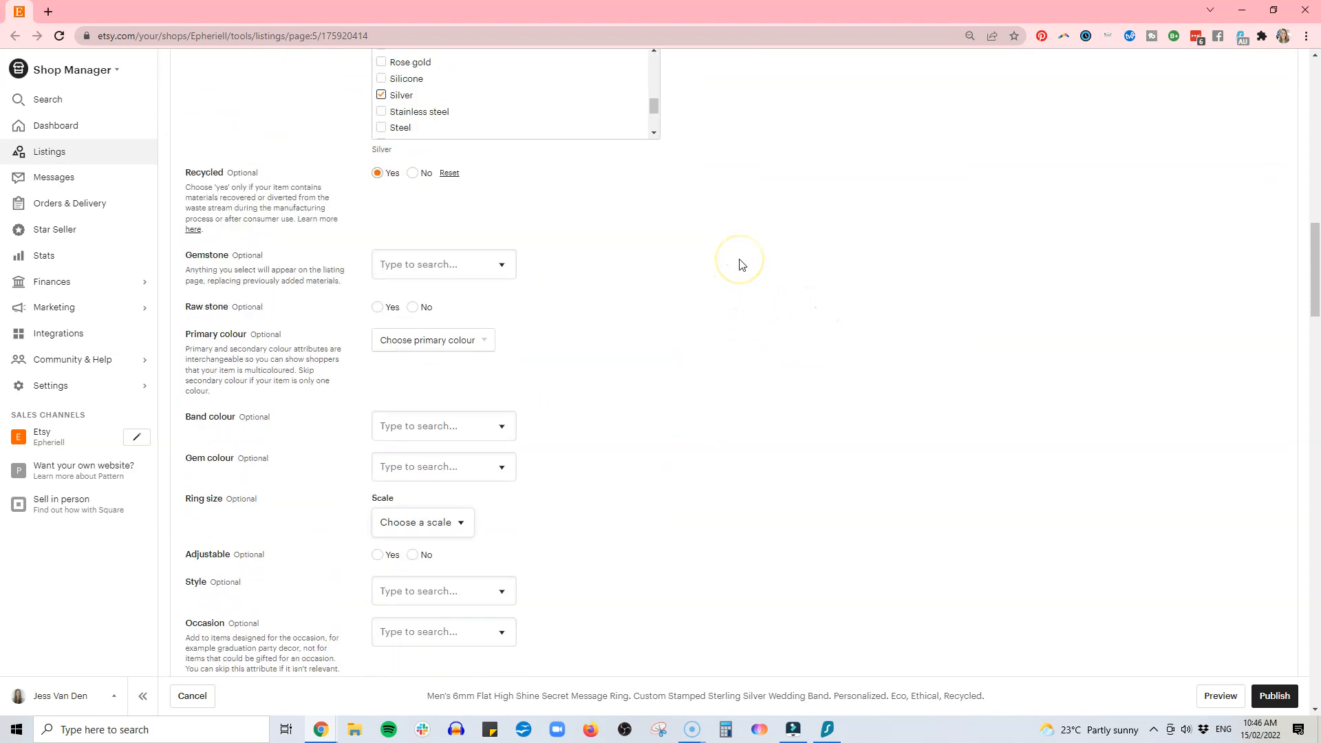
{"action": "left_click", "coordinate": [483, 270]}
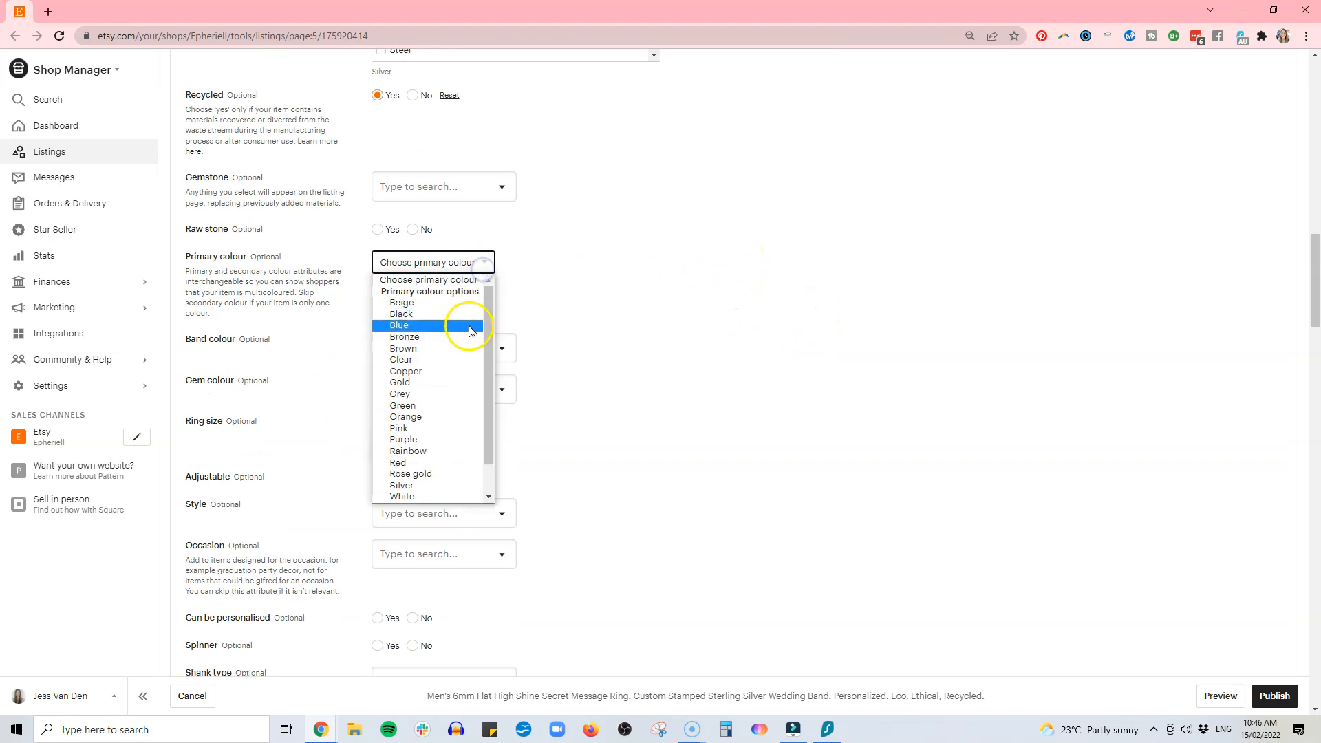
{"action": "scroll", "coordinate": [440, 357], "scroll_direction": "down", "scroll_amount": 2}
{"action": "left_click", "coordinate": [420, 451]}
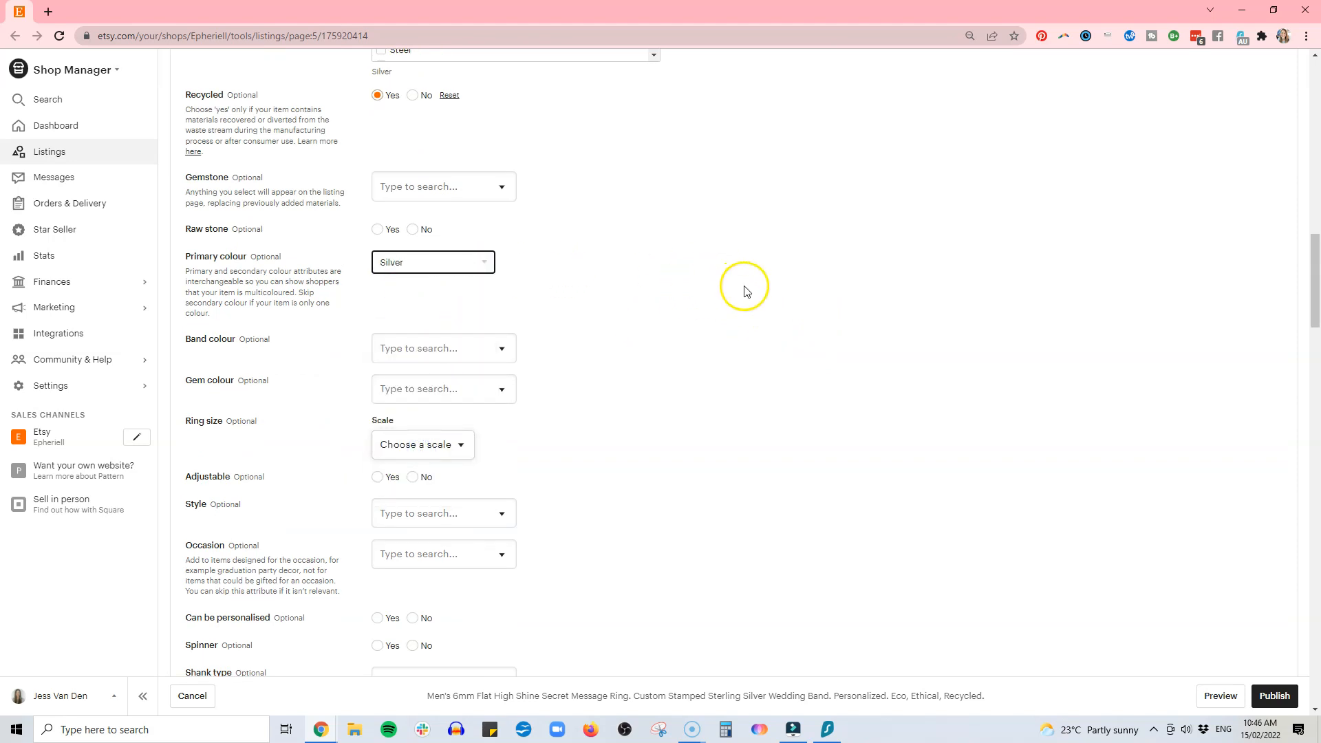
Set the ring's band colour to Silver
{"action": "scroll", "coordinate": [737, 275], "scroll_direction": "down", "scroll_amount": 2}
{"action": "left_click", "coordinate": [463, 213]}
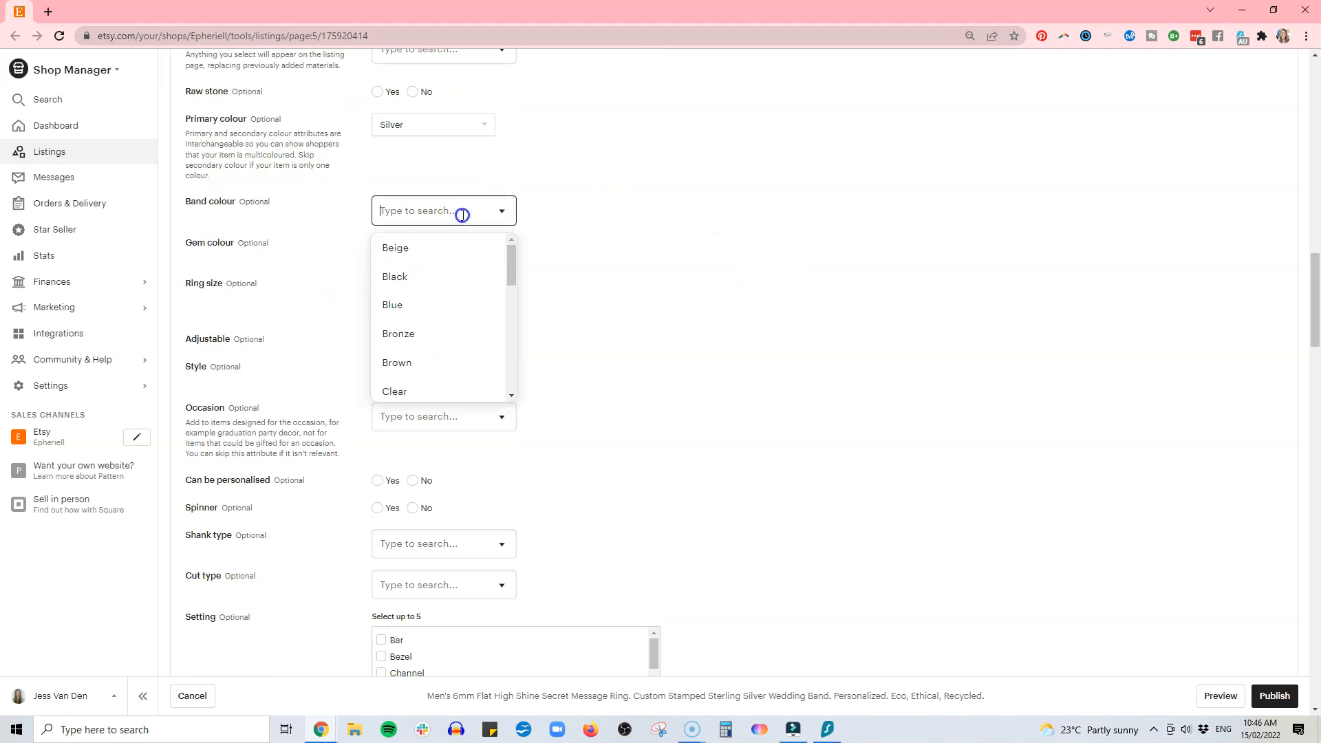
{"action": "scroll", "coordinate": [449, 307], "scroll_direction": "down", "scroll_amount": 3}
{"action": "scroll", "coordinate": [449, 310], "scroll_direction": "down", "scroll_amount": 5}
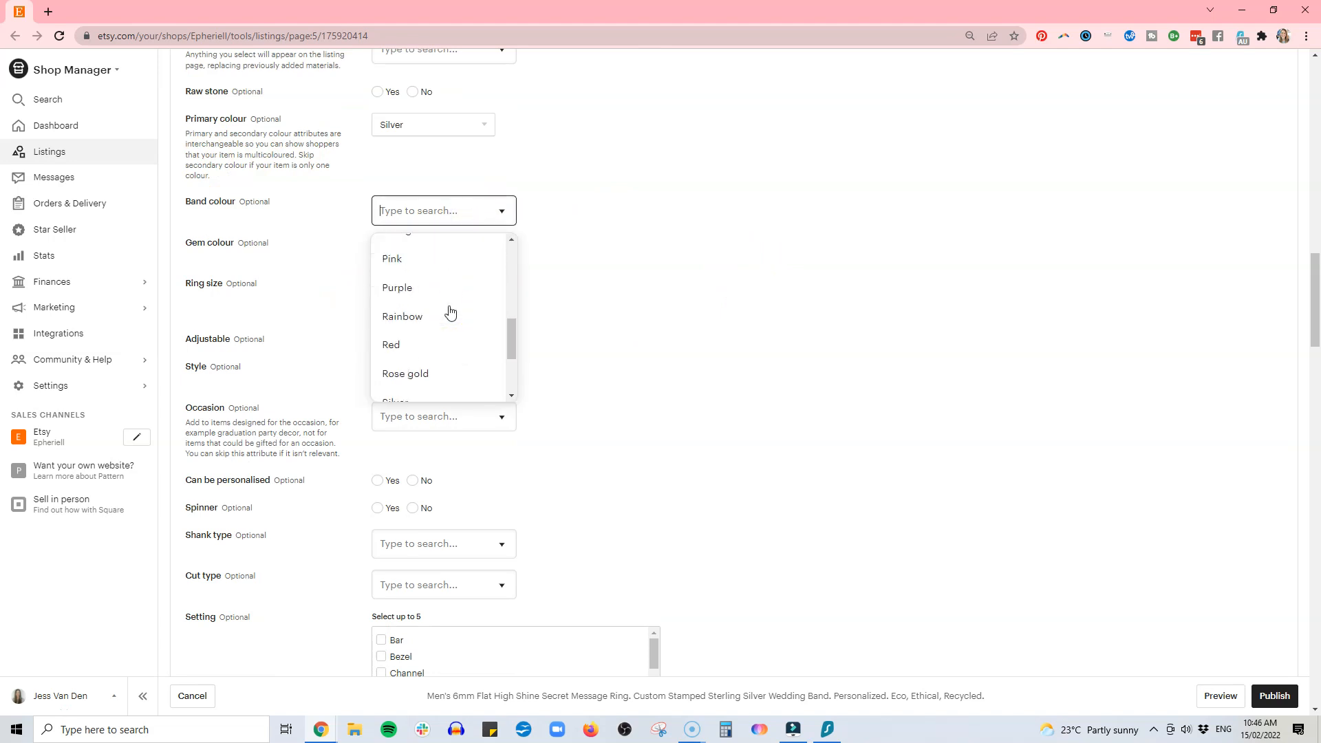
{"action": "left_click", "coordinate": [422, 294]}
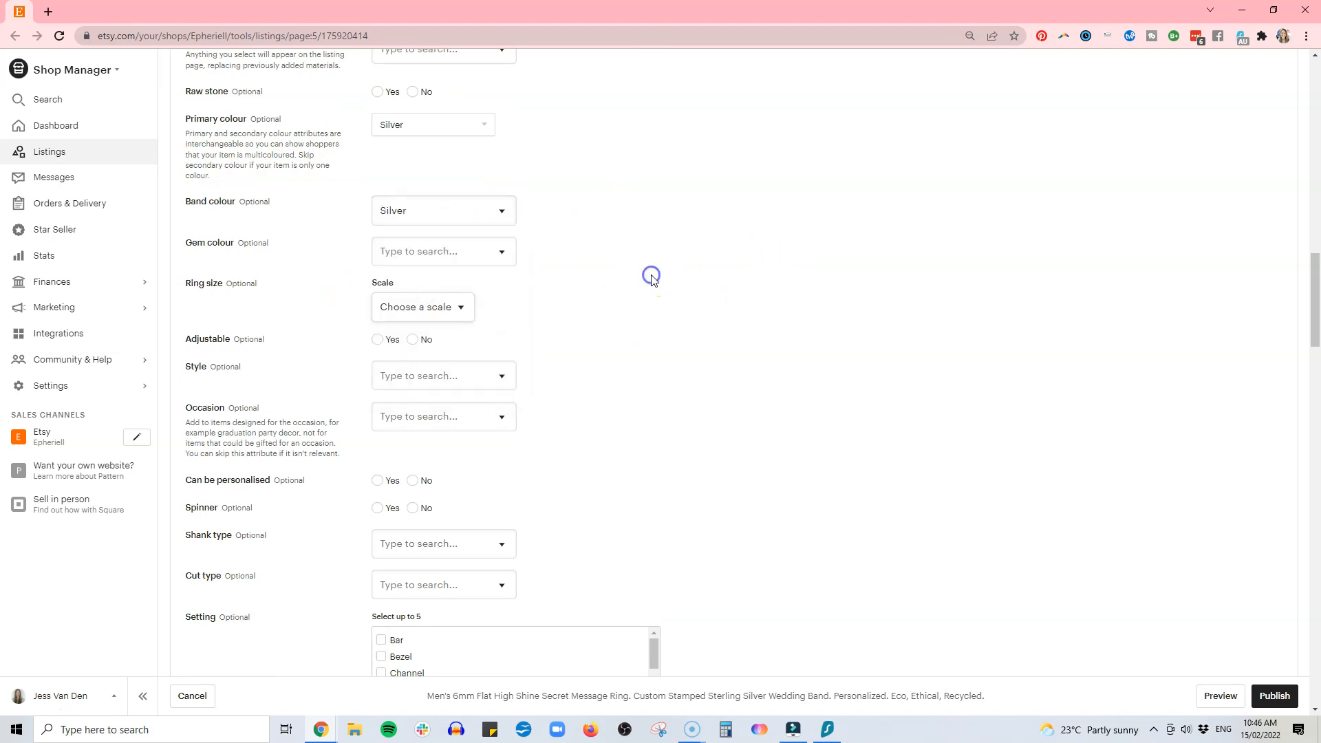
Set the Raw stone attribute to No
{"action": "scroll", "coordinate": [697, 289], "scroll_direction": "down", "scroll_amount": 2}
{"action": "scroll", "coordinate": [698, 296], "scroll_direction": "up", "scroll_amount": 7}
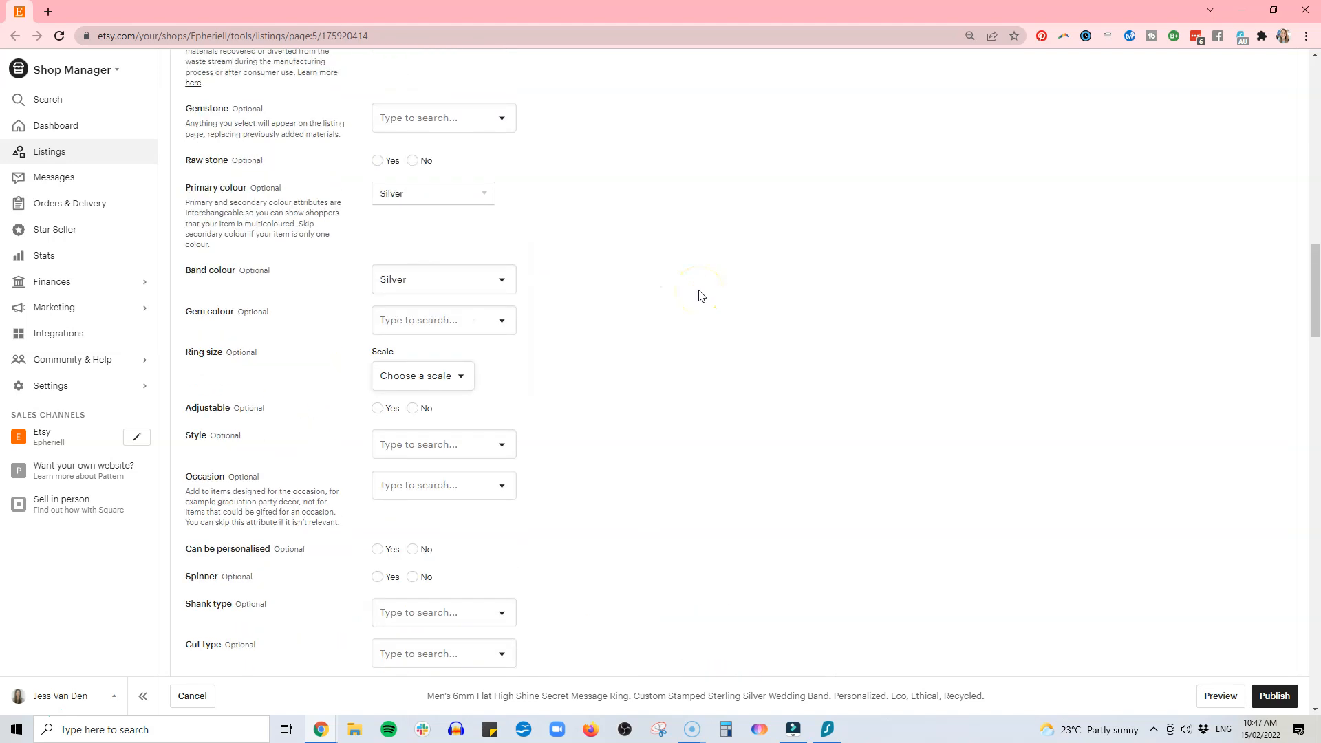
{"action": "scroll", "coordinate": [713, 330], "scroll_direction": "down", "scroll_amount": 3}
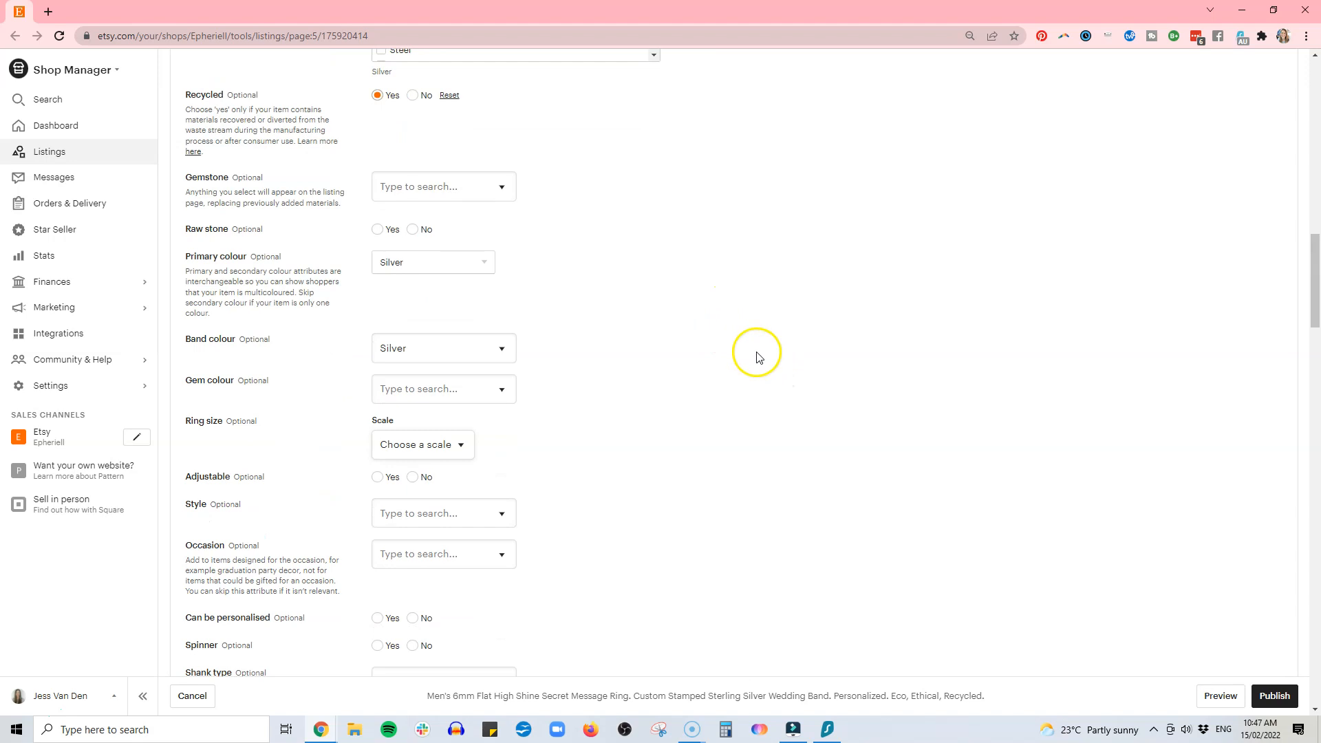
{"action": "scroll", "coordinate": [789, 385], "scroll_direction": "down", "scroll_amount": 2}
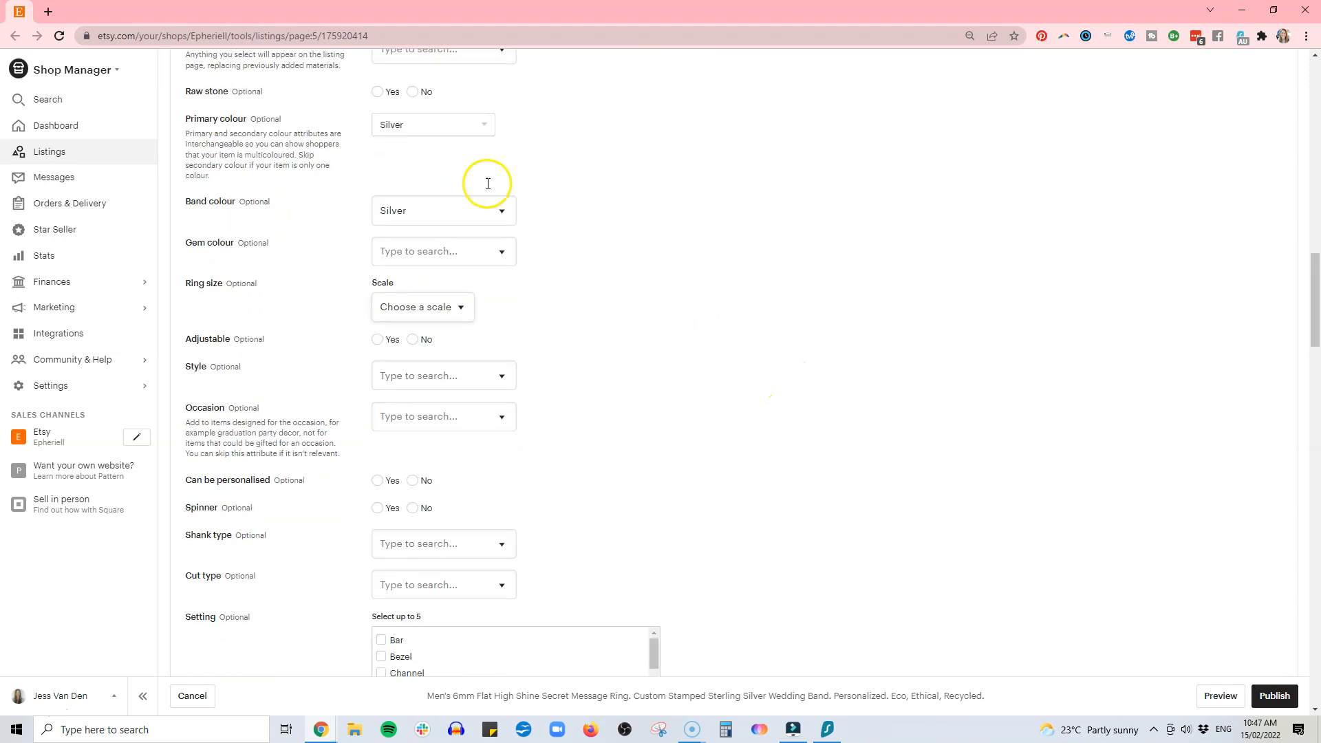
{"action": "left_click", "coordinate": [412, 92]}
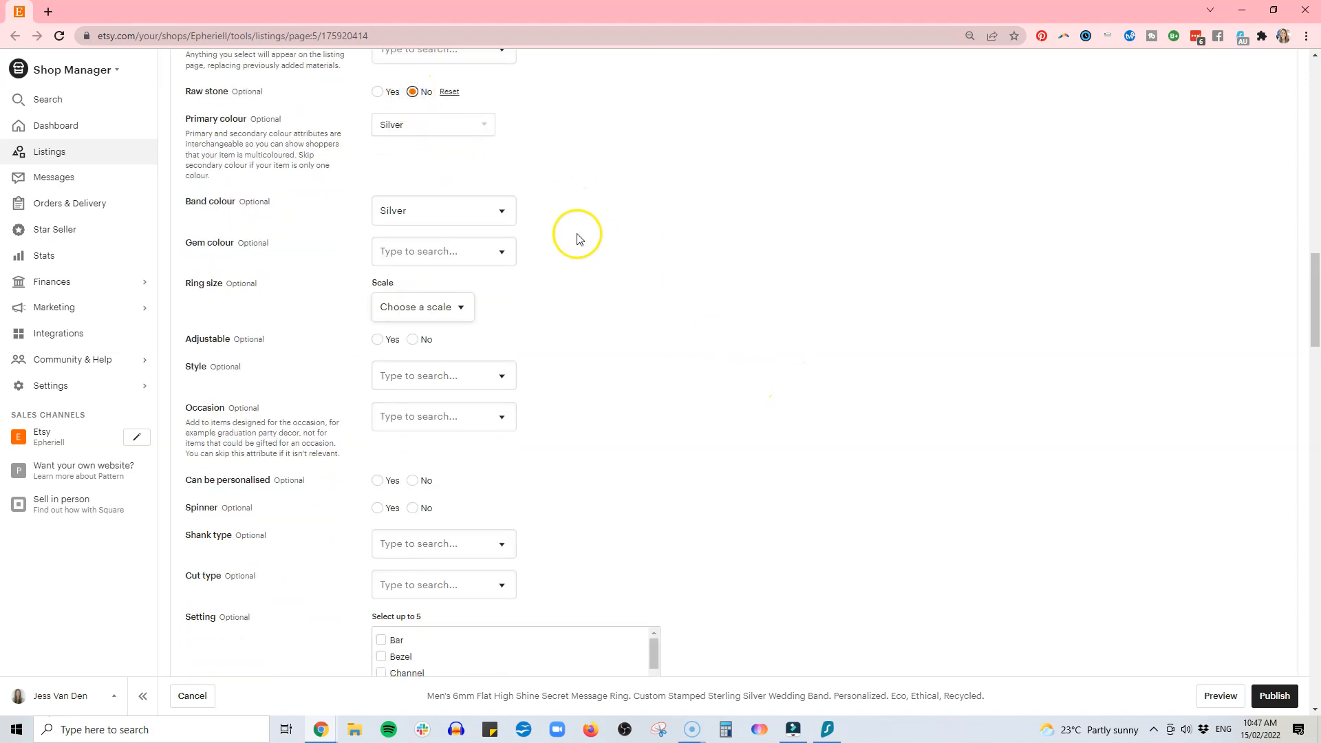
{"action": "scroll", "coordinate": [770, 318], "scroll_direction": "down", "scroll_amount": 2}
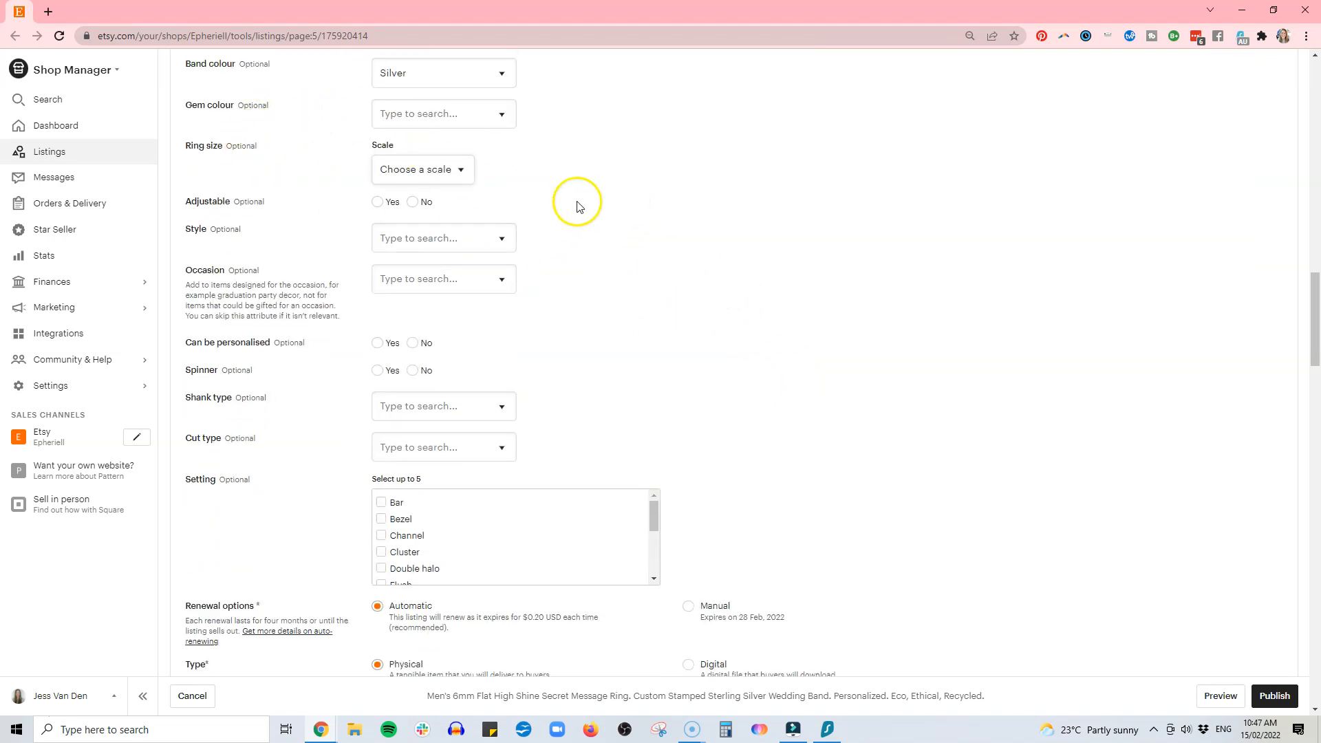
{"action": "left_click", "coordinate": [462, 172]}
{"action": "left_click", "coordinate": [463, 172]}
{"action": "left_click", "coordinate": [464, 172]}
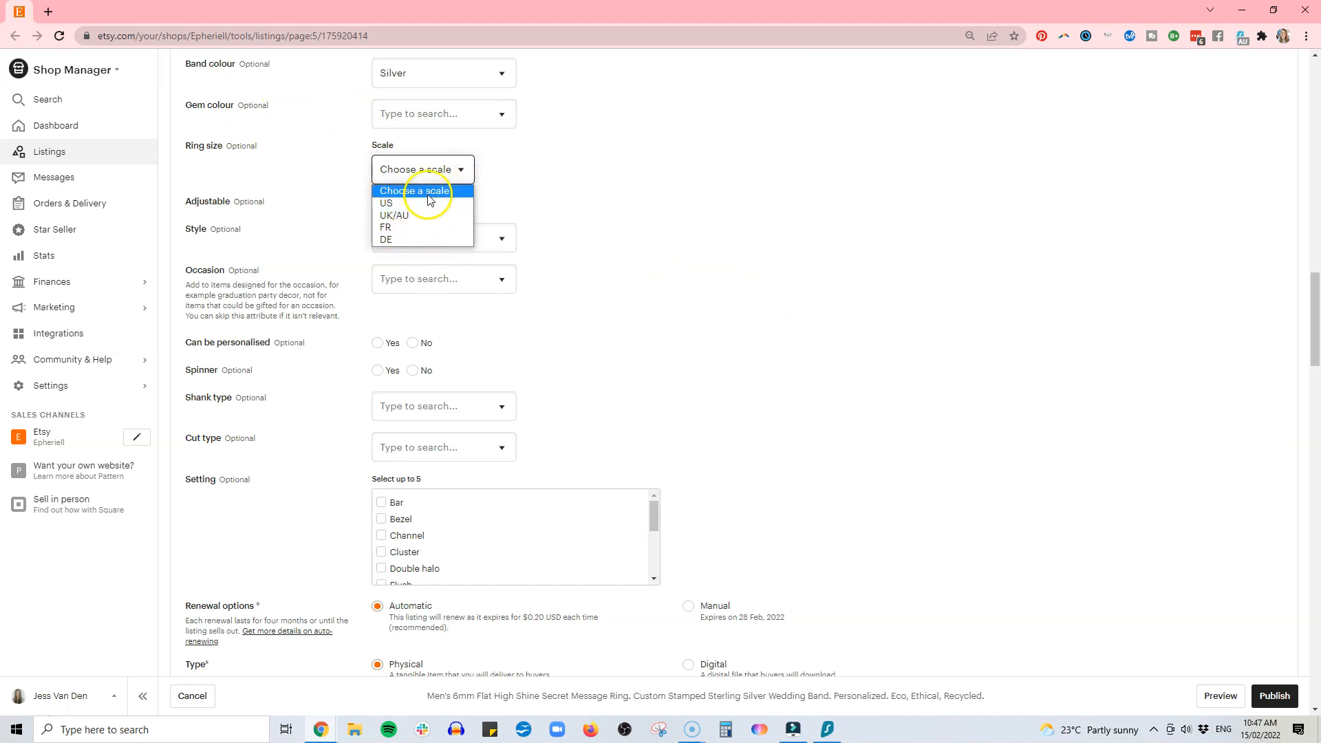
{"action": "left_click", "coordinate": [511, 184]}
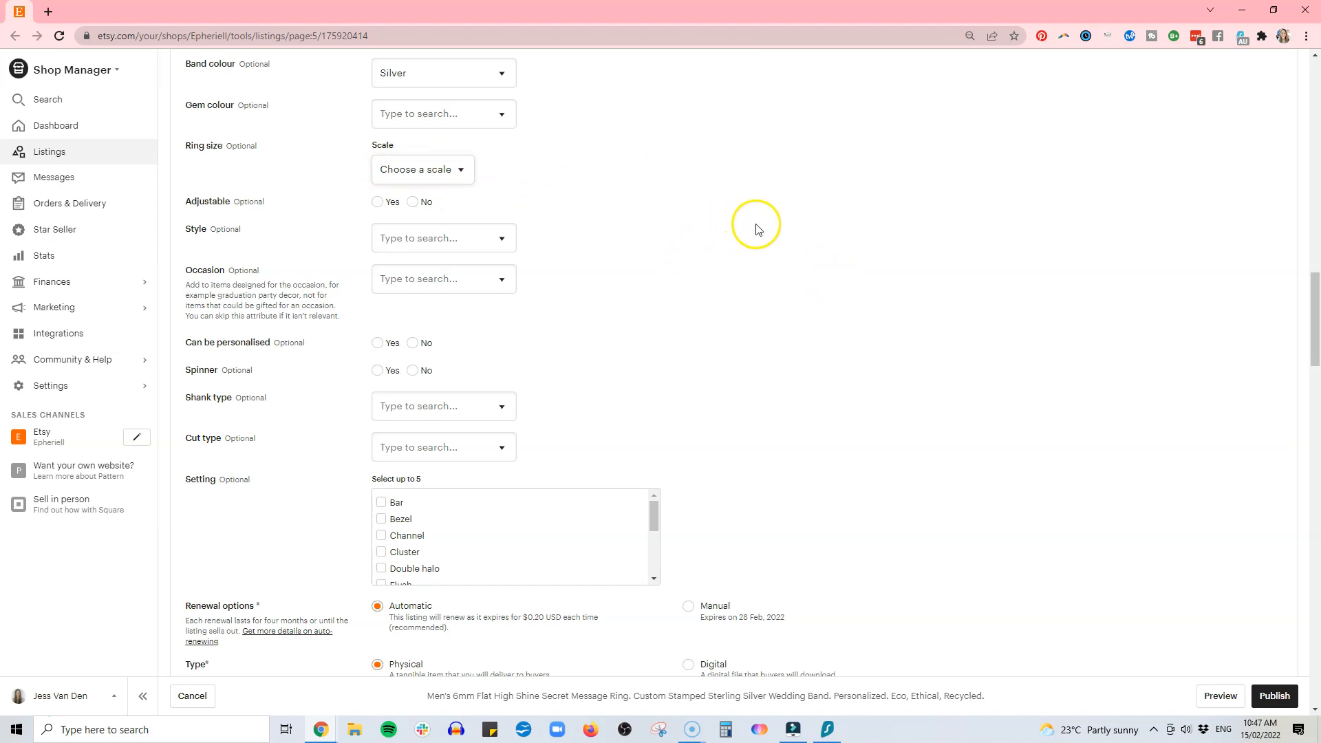
Mark the ring as not adjustable and set its style to Minimalist
{"action": "left_click", "coordinate": [412, 201]}
{"action": "scroll", "coordinate": [773, 222], "scroll_direction": "down", "scroll_amount": 1}
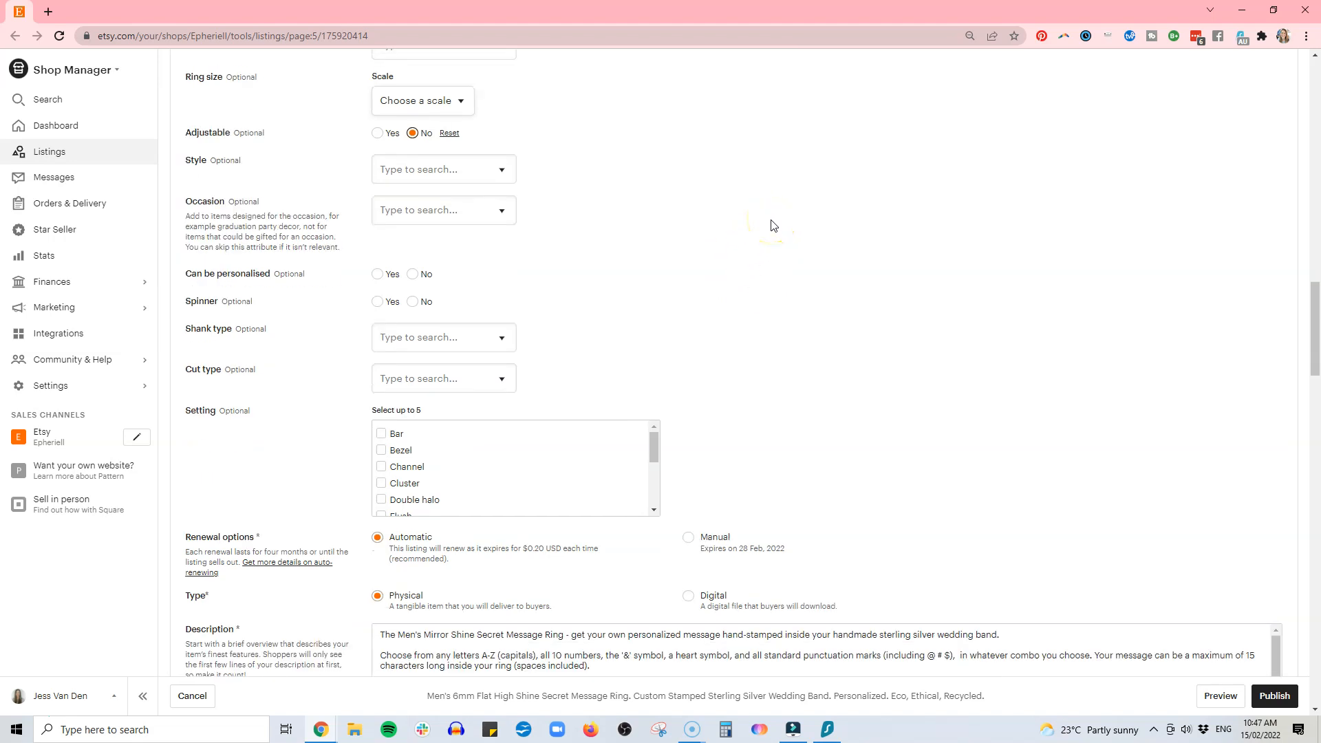
{"action": "left_click", "coordinate": [507, 172]}
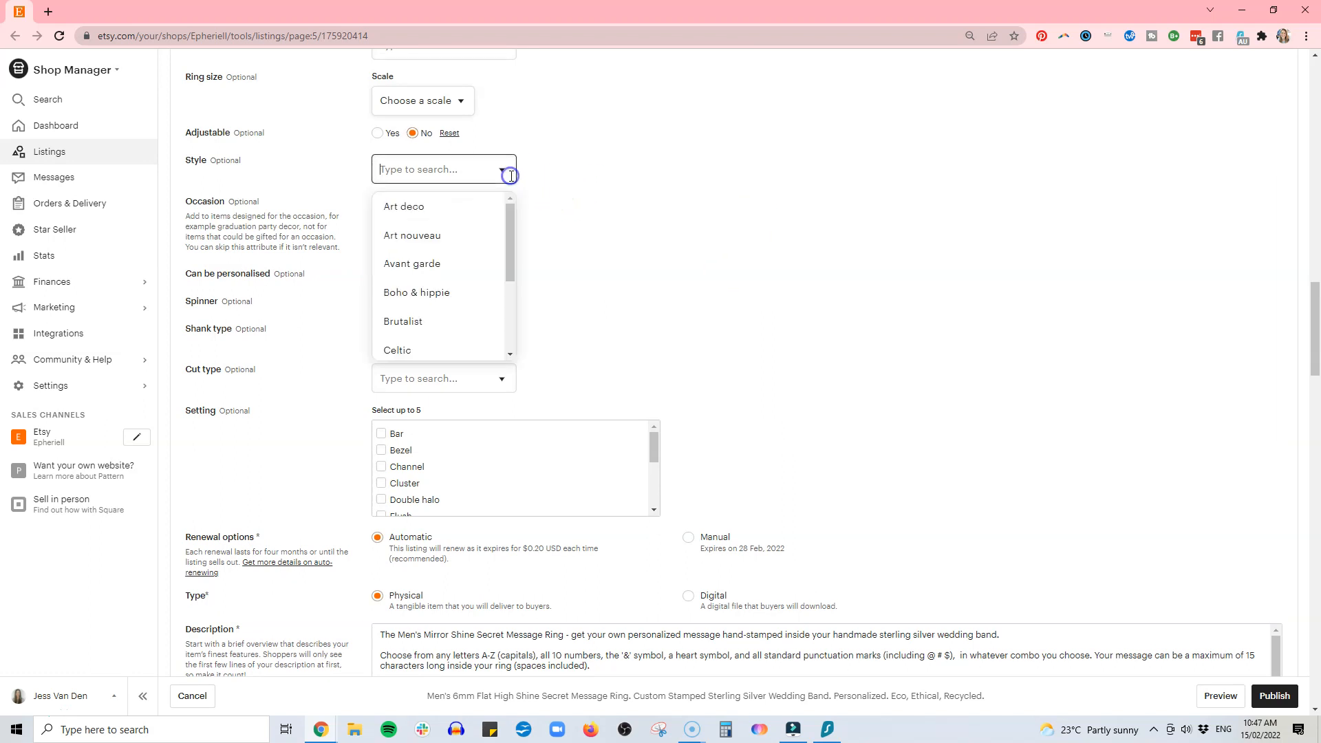
{"action": "left_click_drag", "start_coordinate": [509, 224], "coordinate": [511, 310]}
{"action": "left_click", "coordinate": [457, 318]}
Set the listing's occasion to Wedding and mark the ring as available for personalisation
{"action": "left_click", "coordinate": [508, 207]}
{"action": "left_click", "coordinate": [442, 303]}
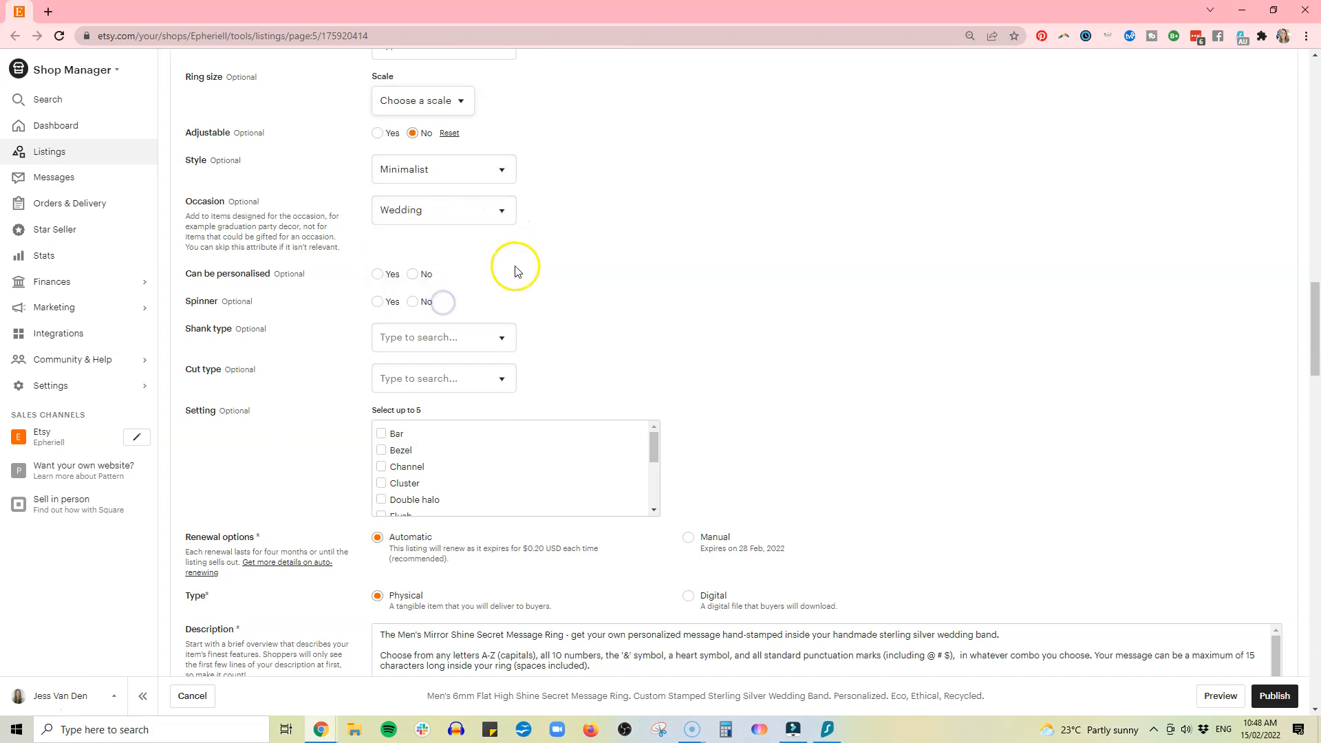
{"action": "scroll", "coordinate": [730, 261], "scroll_direction": "down", "scroll_amount": 1}
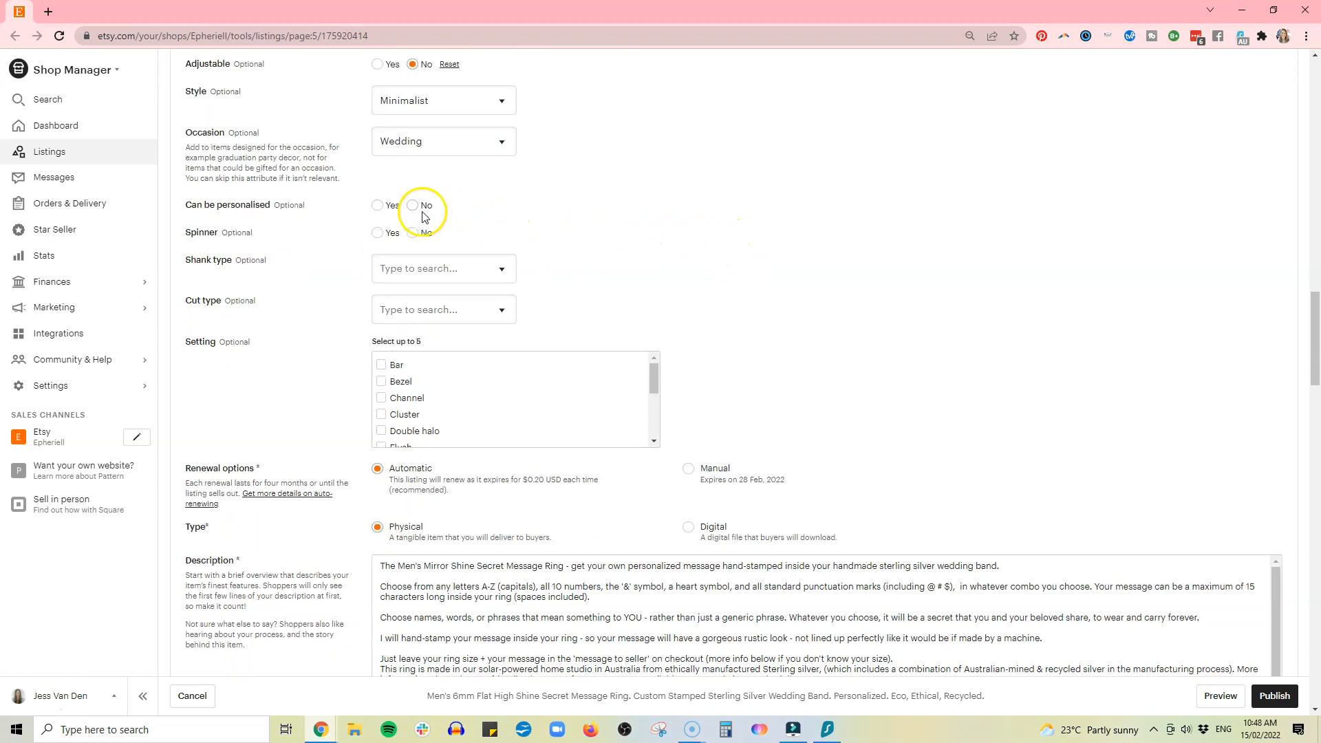
{"action": "left_click", "coordinate": [377, 207]}
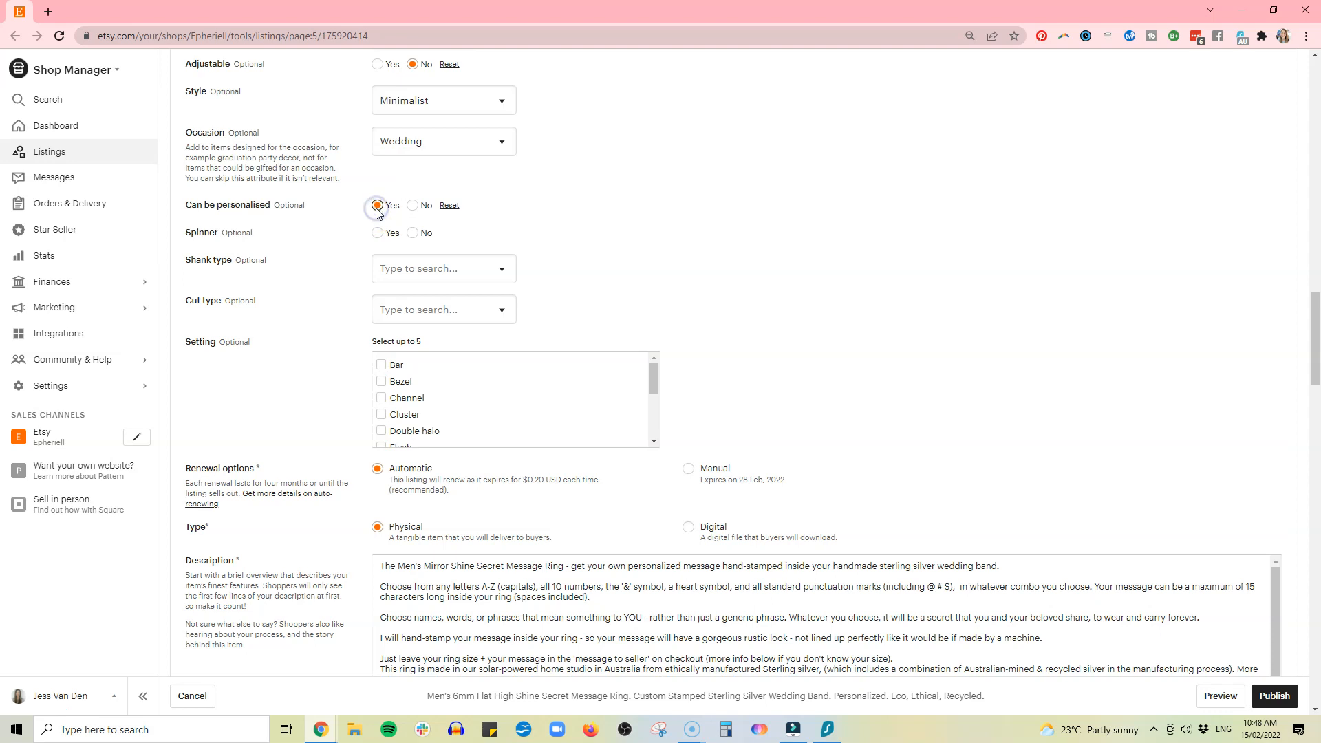
Set the Spinner attribute to No
{"action": "left_click", "coordinate": [412, 233]}
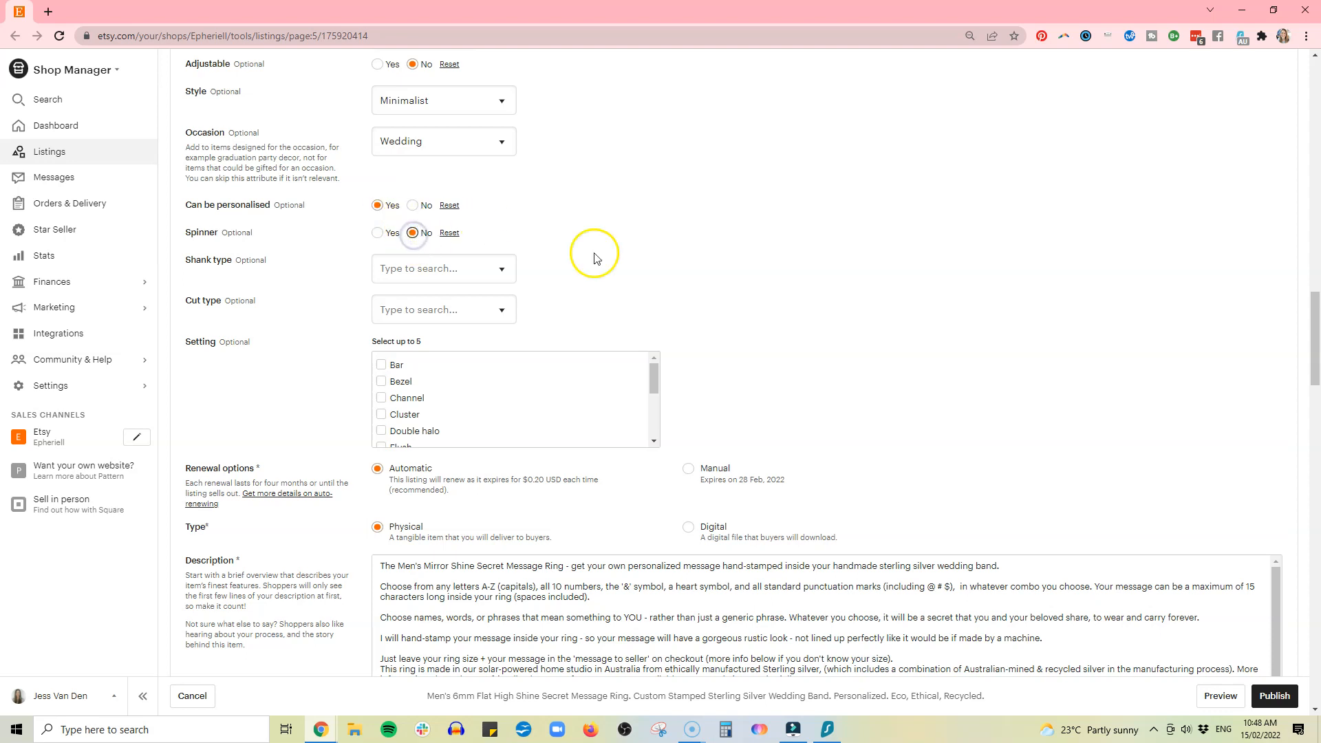
{"action": "scroll", "coordinate": [911, 298], "scroll_direction": "down", "scroll_amount": 2}
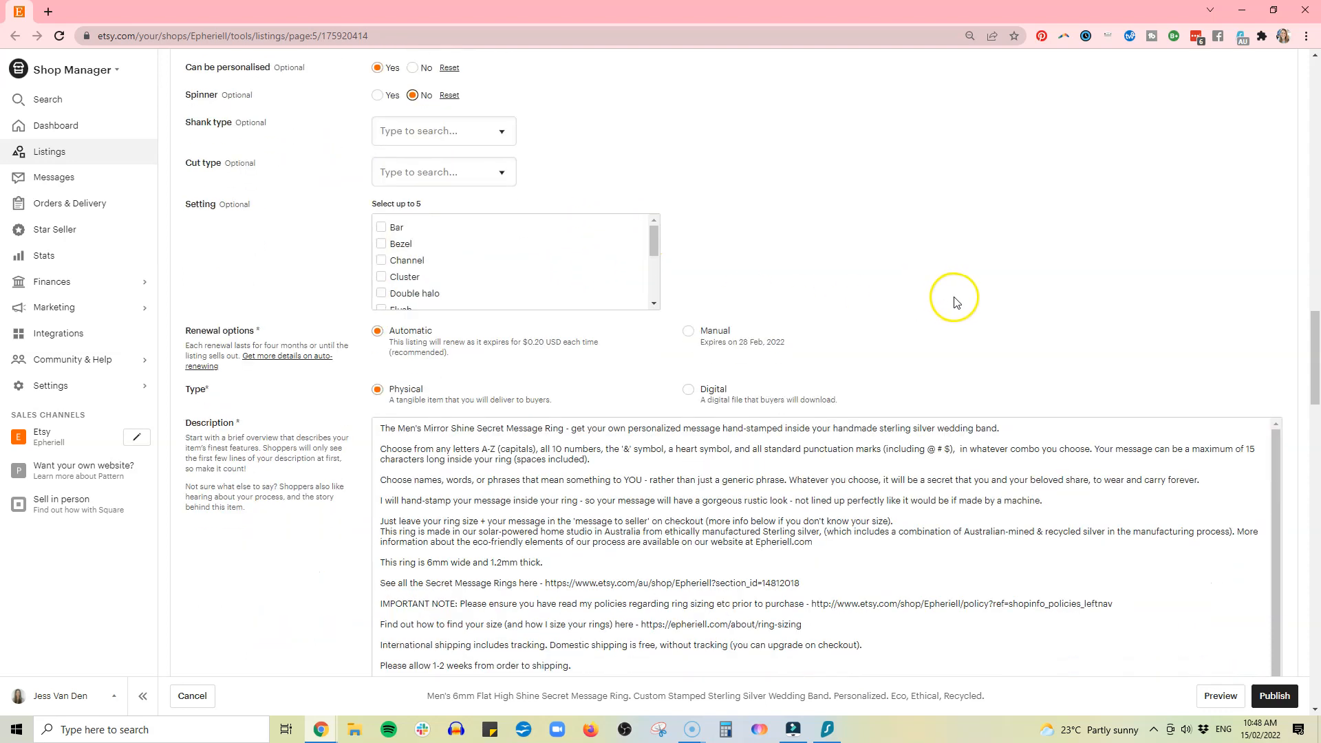
{"action": "scroll", "coordinate": [607, 286], "scroll_direction": "down", "scroll_amount": 3}
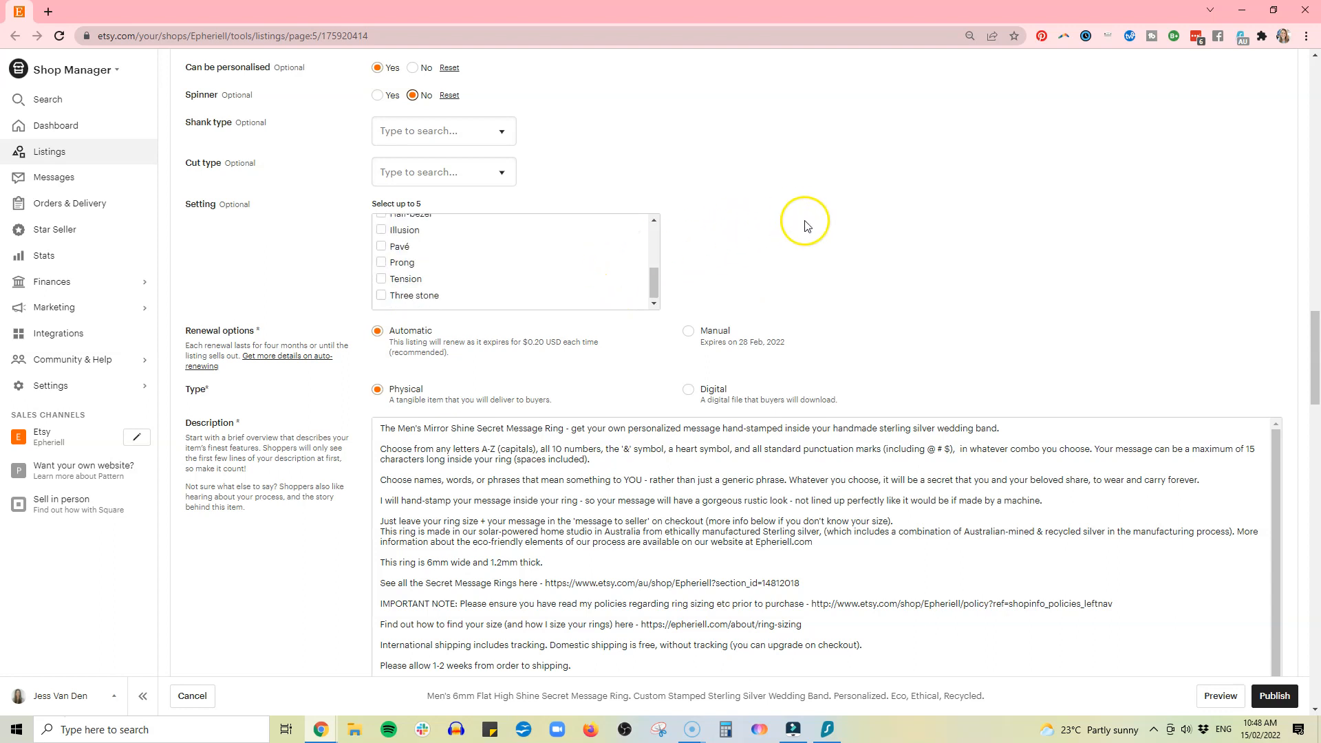
Remove the extra blank line after "Thanks for visiting Epheriell!" in the listing description
{"action": "scroll", "coordinate": [933, 184], "scroll_direction": "down", "scroll_amount": 3}
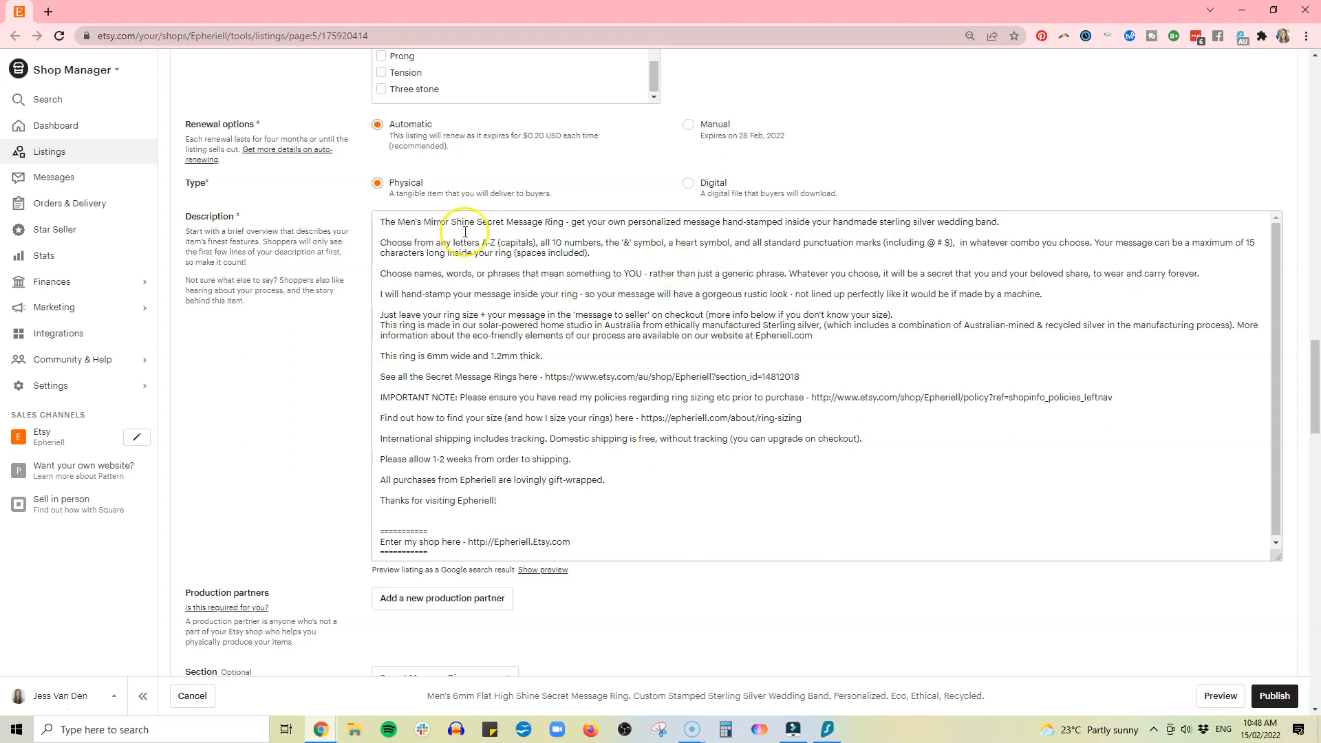
{"action": "left_click_drag", "start_coordinate": [384, 218], "coordinate": [621, 538]}
{"action": "left_click", "coordinate": [486, 501]}
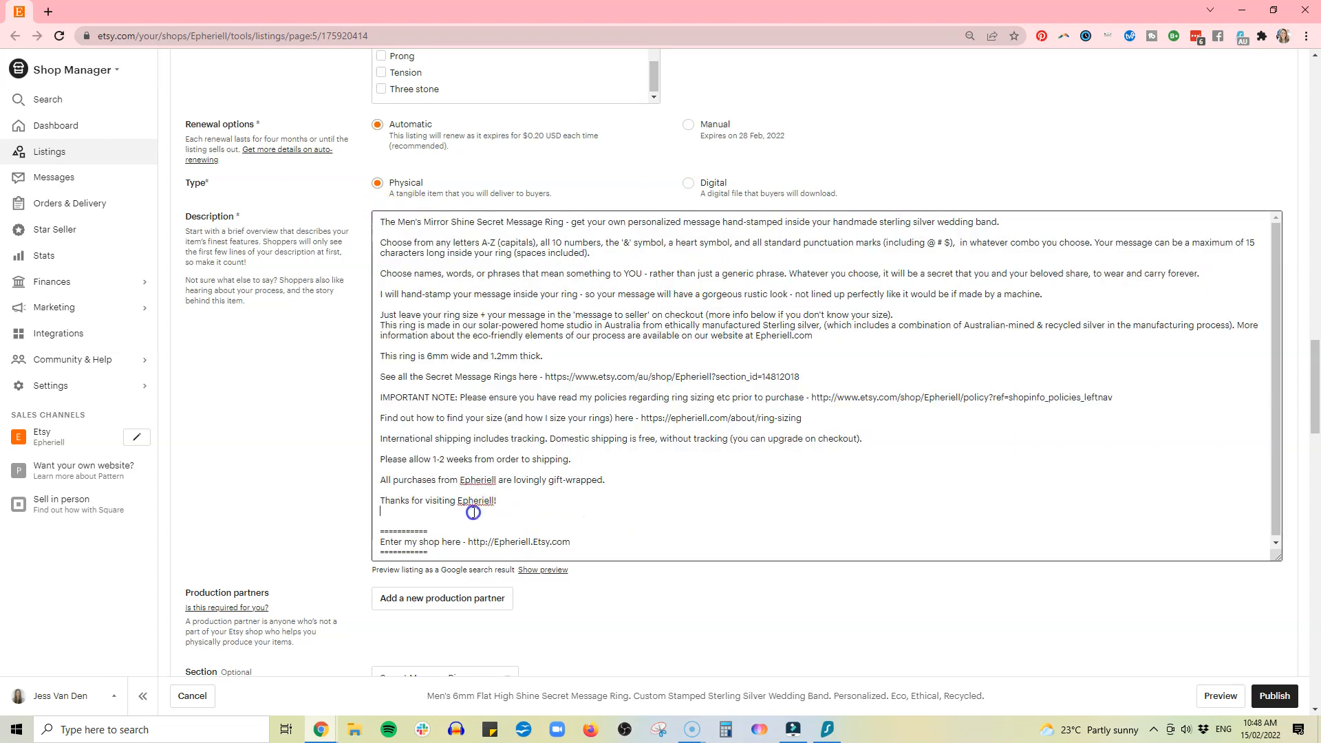
{"action": "key", "text": "BackSpace"}
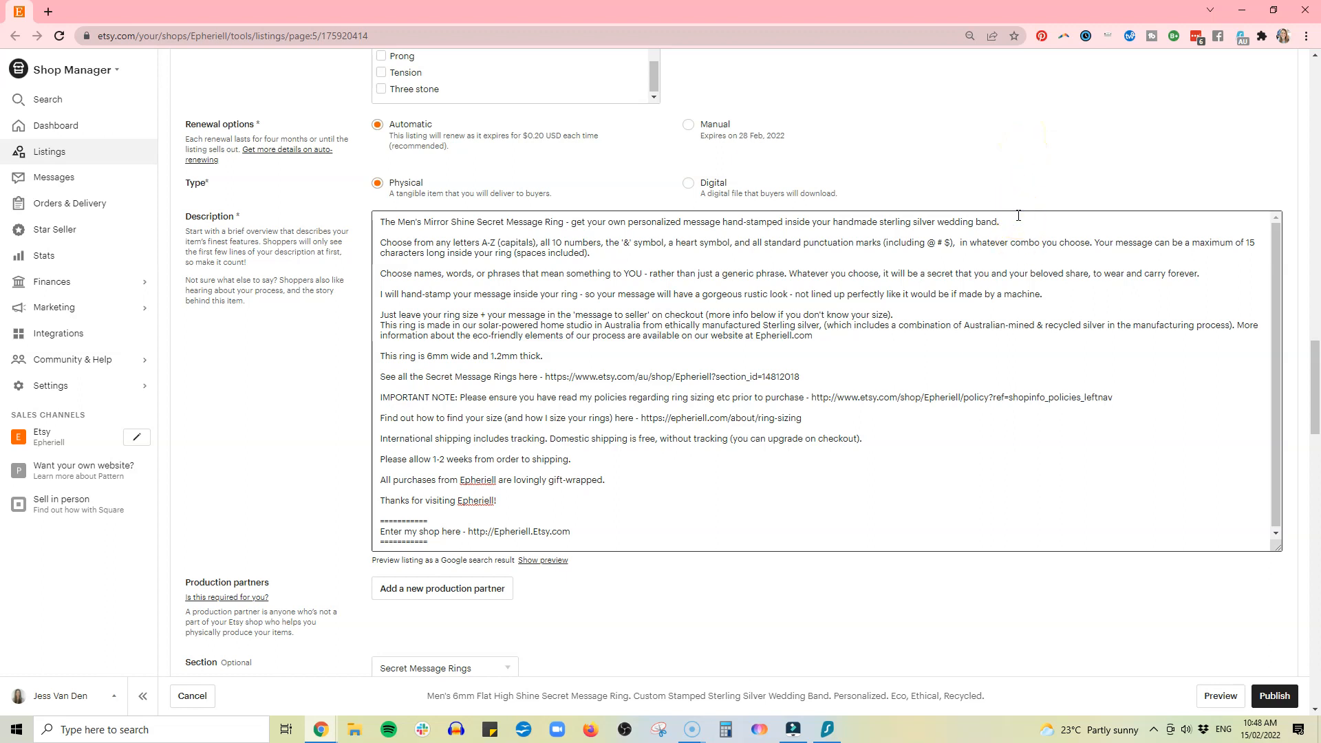
Replace "Mirror" with "High" in the ring's name in the description's opening sentence
{"action": "double_click", "coordinate": [436, 222]}
{"action": "type", "text": "High"}
{"action": "left_click", "coordinate": [962, 288]}
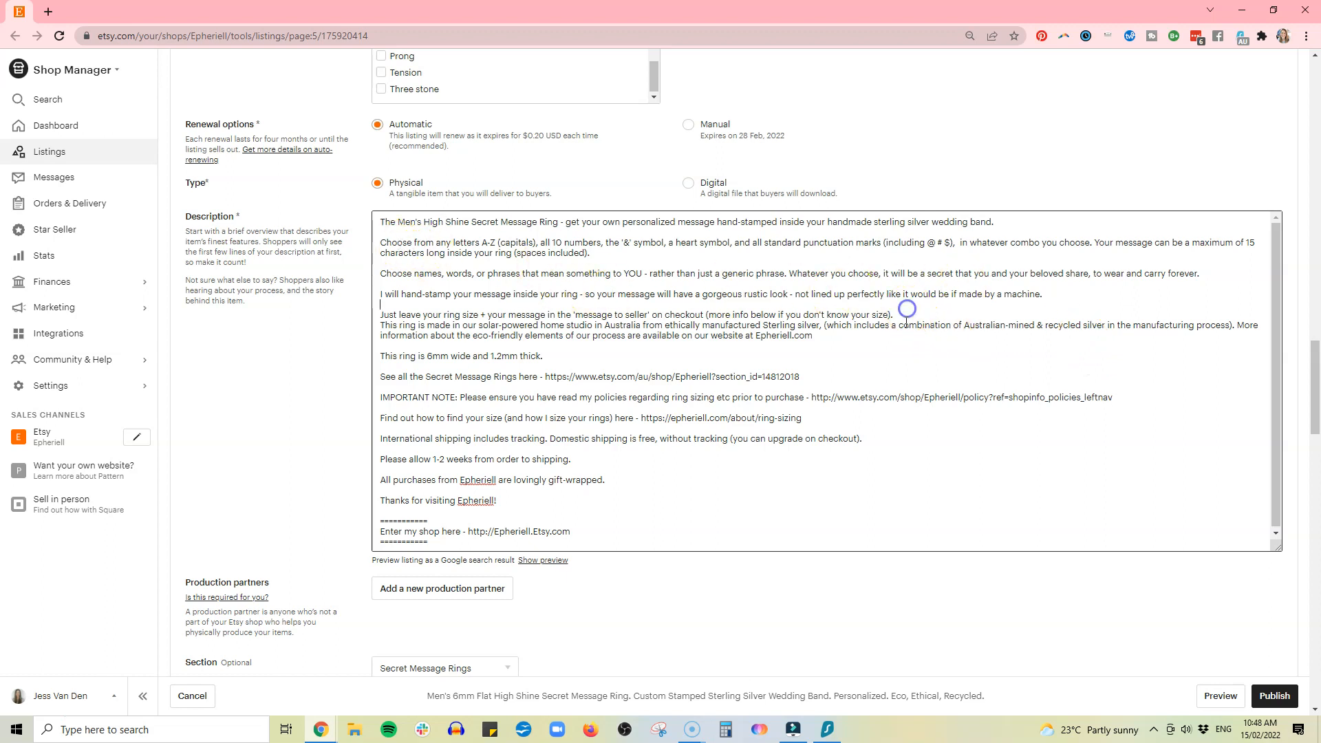
Insert a blank line before the description paragraph beginning "This ring is made in our solar-powered home studio"
{"action": "left_click", "coordinate": [905, 310]}
{"action": "key", "text": "Return"}
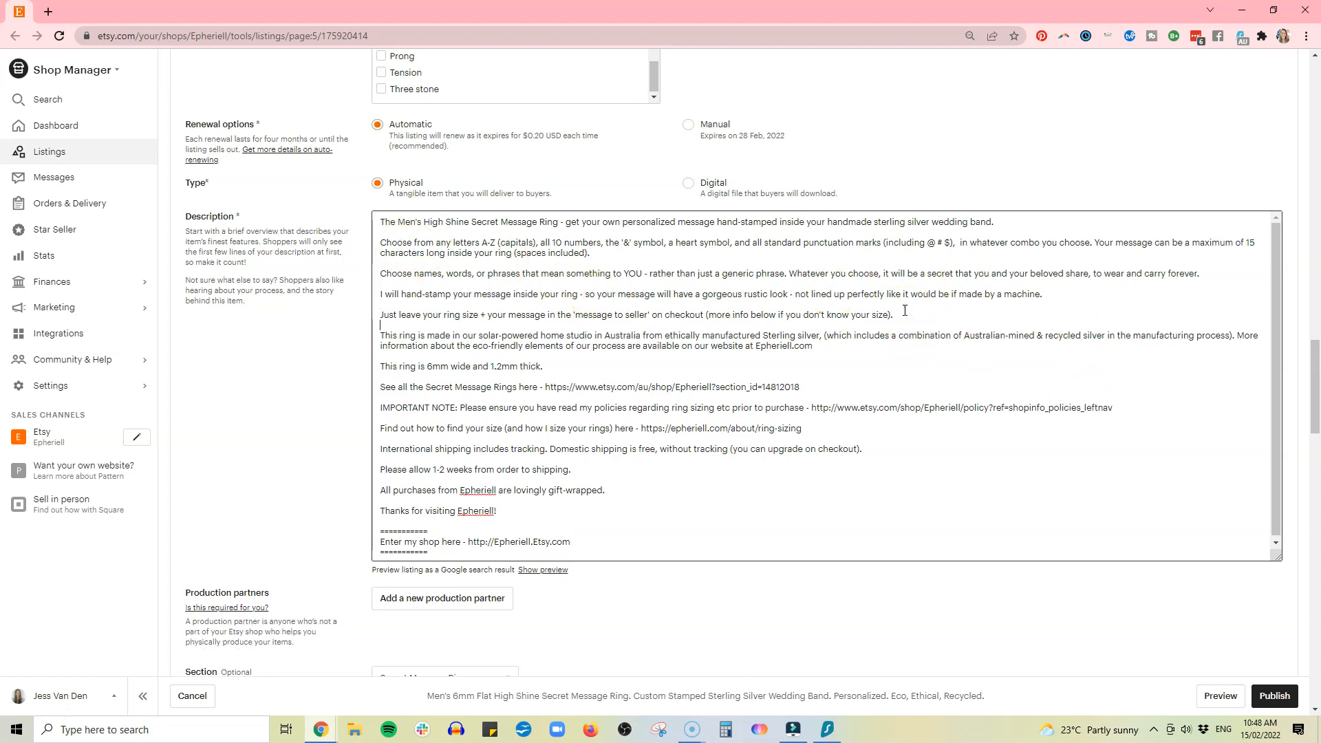
{"action": "left_click_drag", "start_coordinate": [816, 345], "coordinate": [378, 334]}
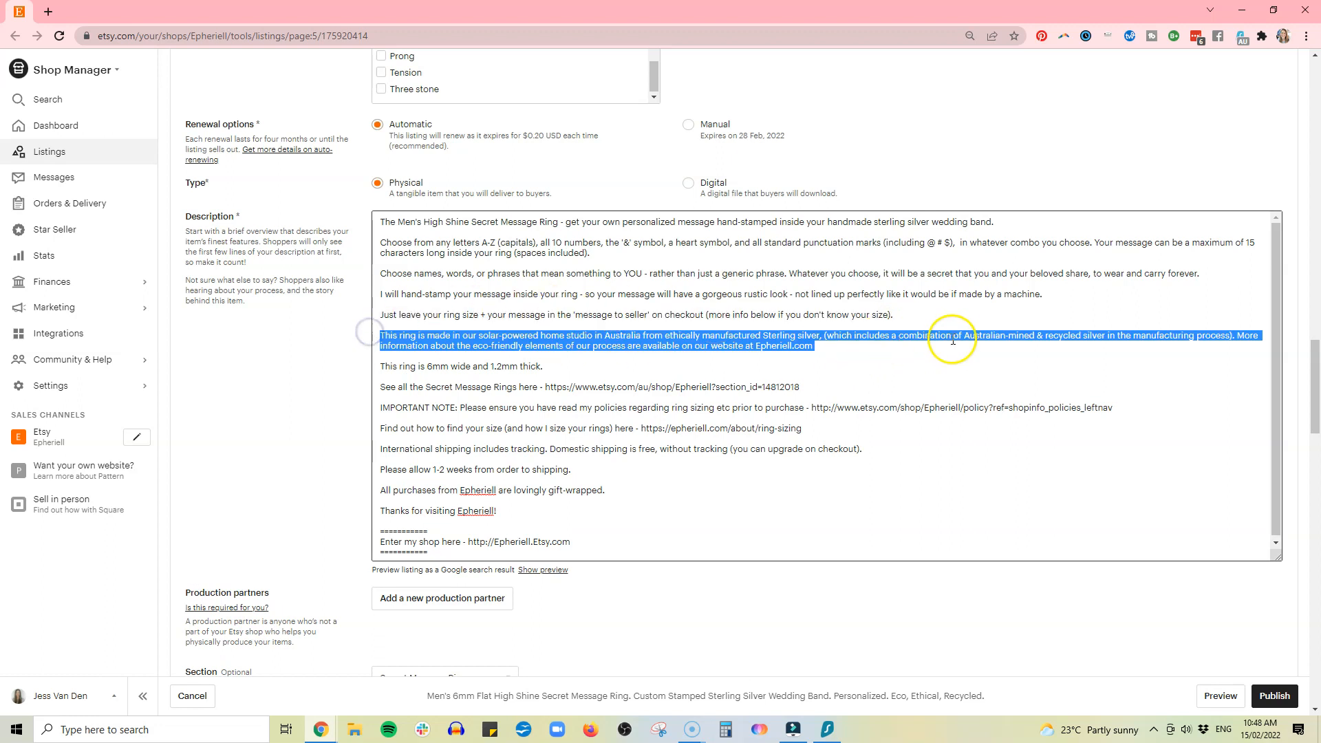
{"action": "left_click", "coordinate": [952, 318]}
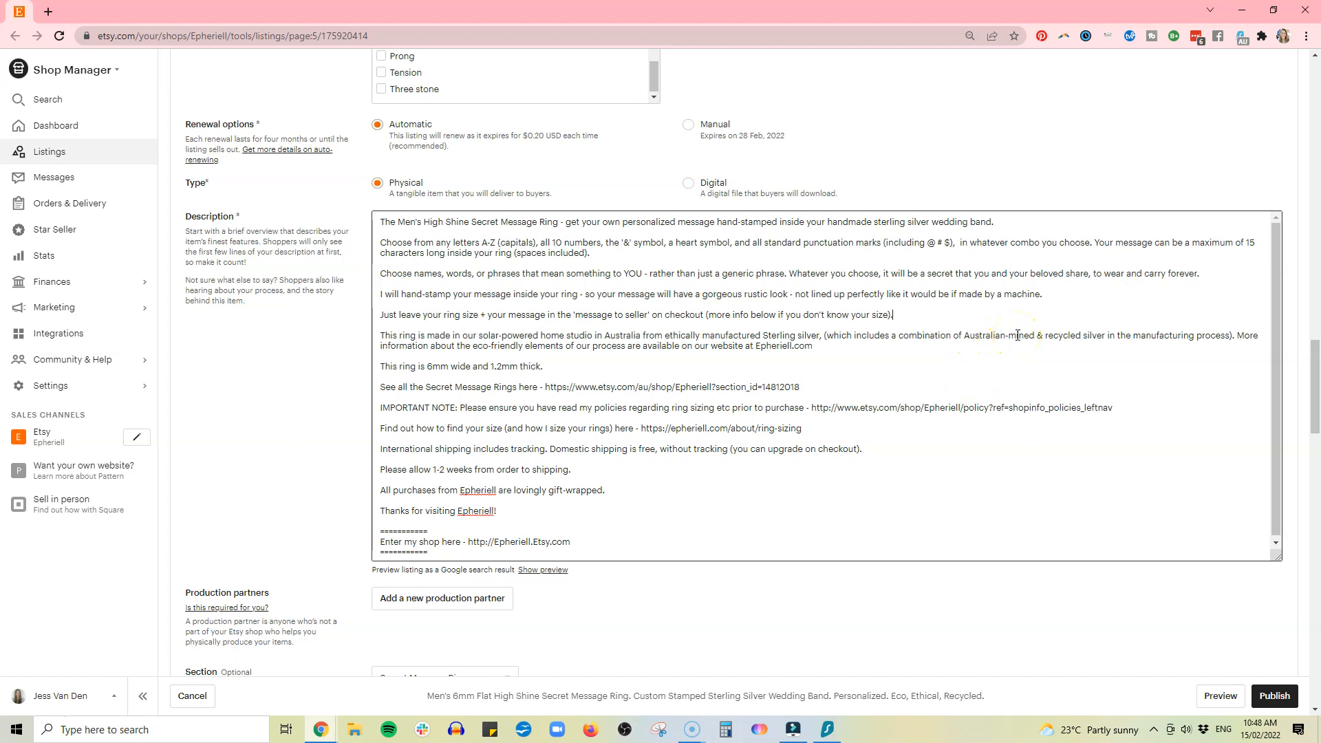
Remove the "personalized" tag from the listing
{"action": "scroll", "coordinate": [298, 352], "scroll_direction": "down", "scroll_amount": 1}
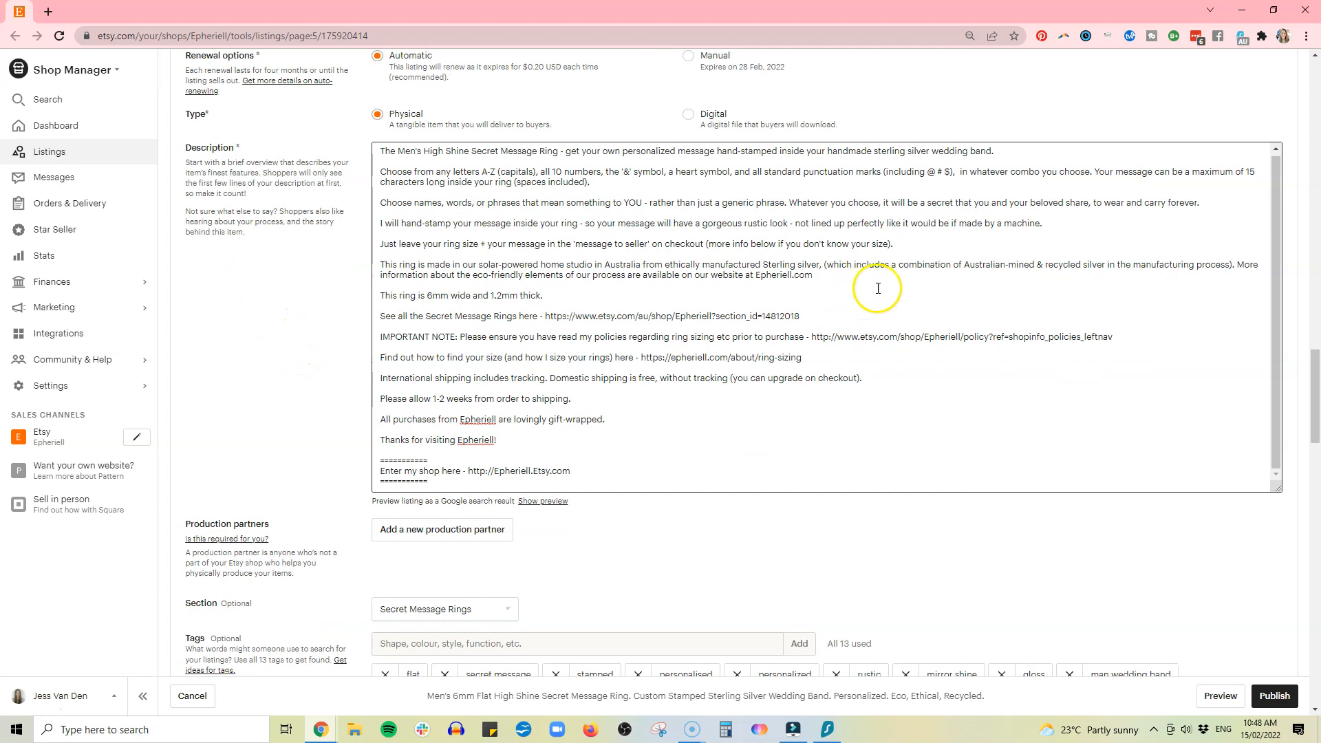
{"action": "scroll", "coordinate": [268, 275], "scroll_direction": "down", "scroll_amount": 4}
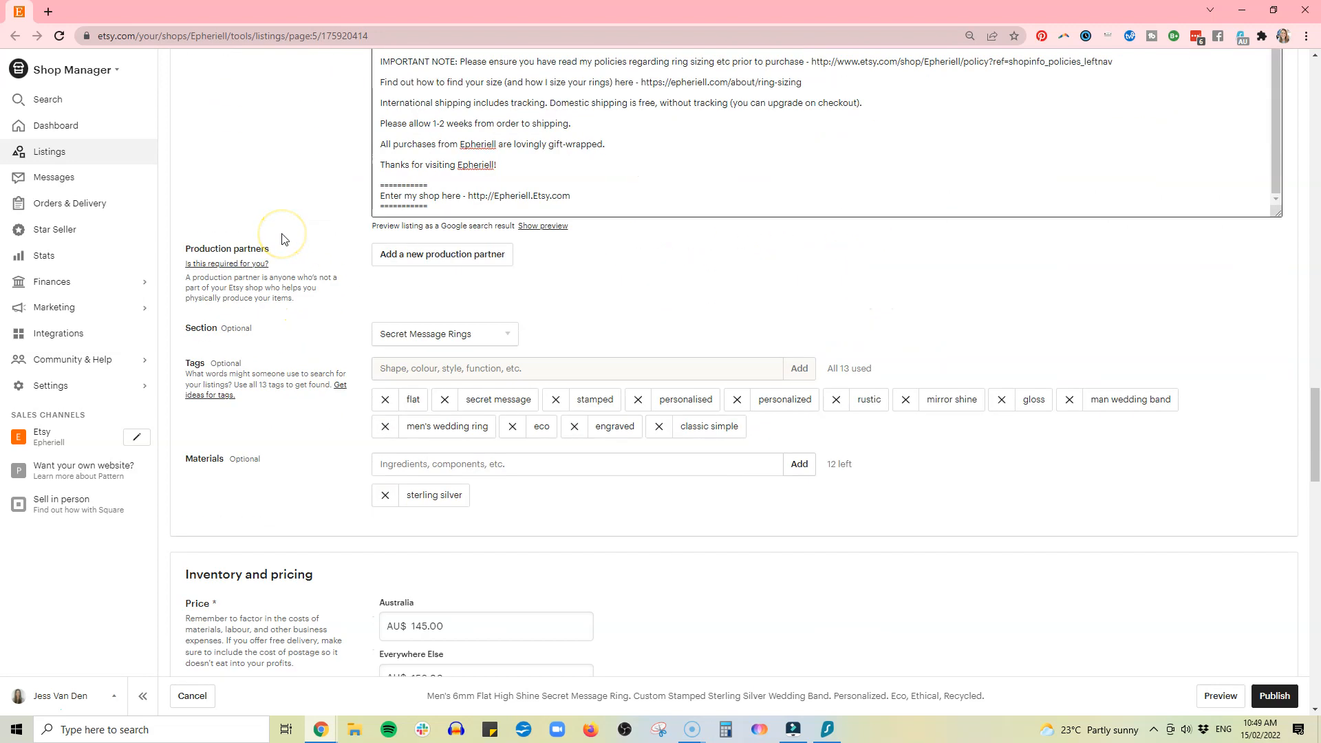
{"action": "scroll", "coordinate": [1074, 344], "scroll_direction": "down", "scroll_amount": 1}
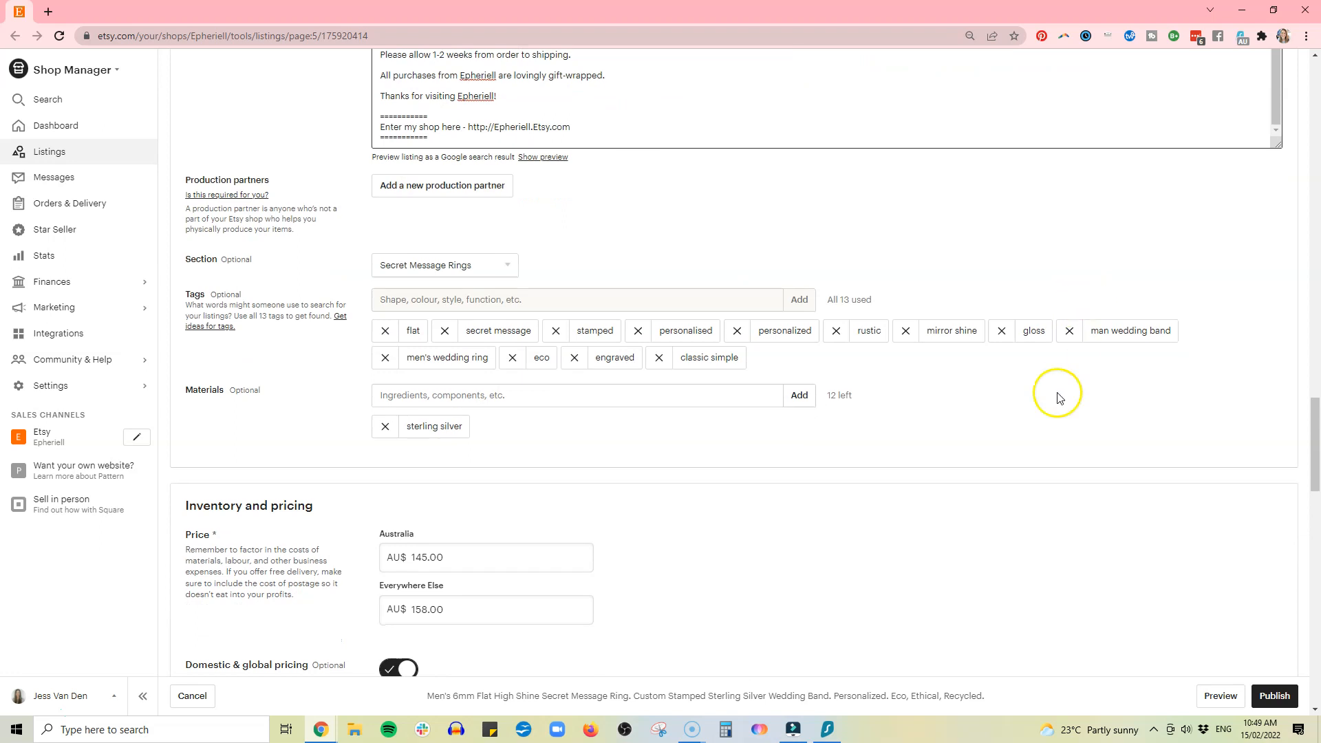
{"action": "scroll", "coordinate": [1040, 416], "scroll_direction": "up", "scroll_amount": 1}
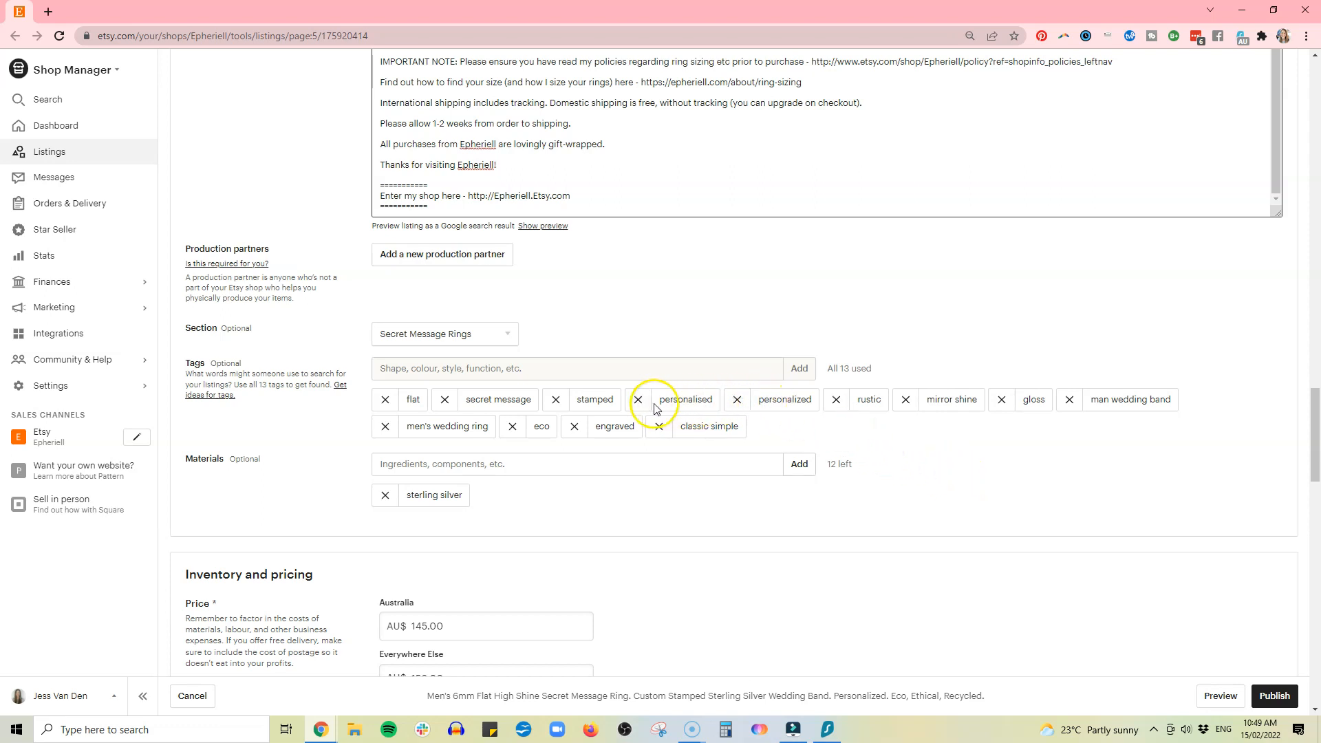
{"action": "left_click", "coordinate": [737, 399]}
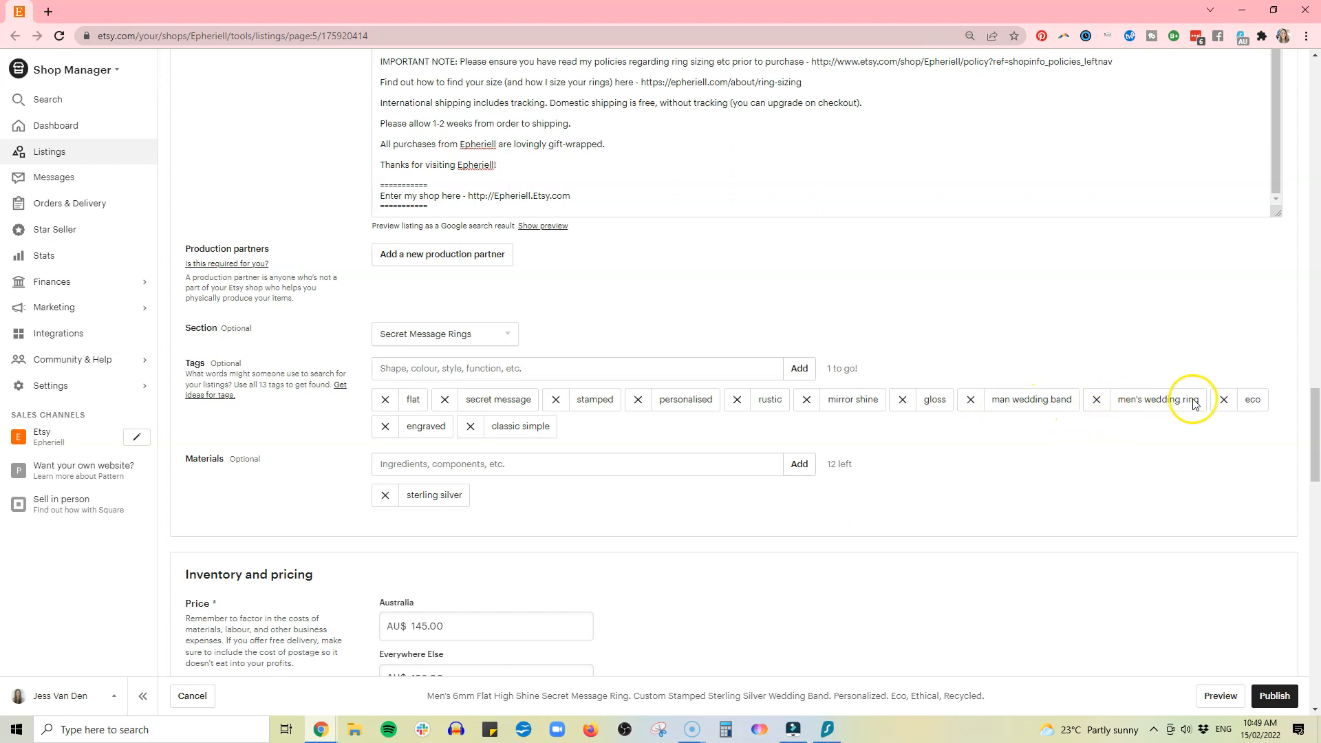
Replace the "eco" tag with "eco recycled"
{"action": "left_click", "coordinate": [1224, 406]}
{"action": "left_click", "coordinate": [726, 372]}
{"action": "type", "text": "eco recycled"}
{"action": "key", "text": "Return"}
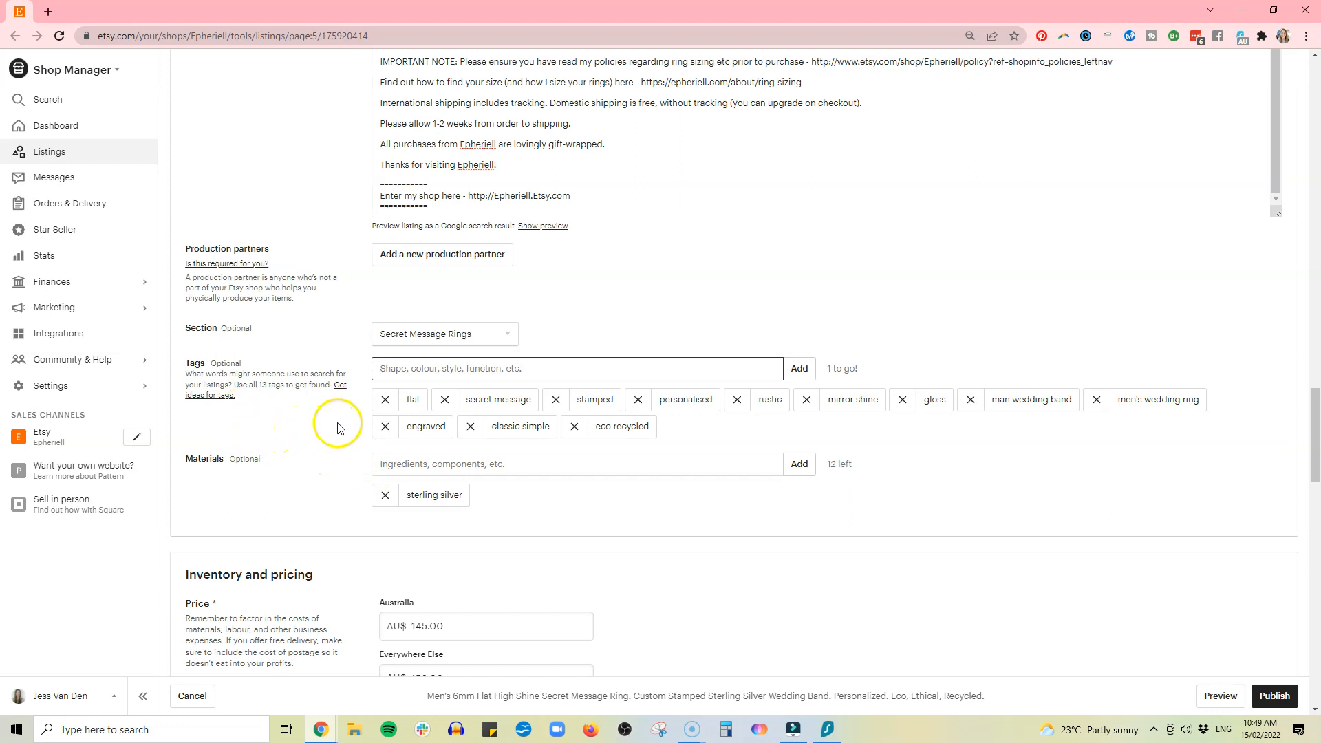
Replace the separate "engraved" and "stamped" tags with one combined "stamped engraved" tag
{"action": "left_click", "coordinate": [386, 427]}
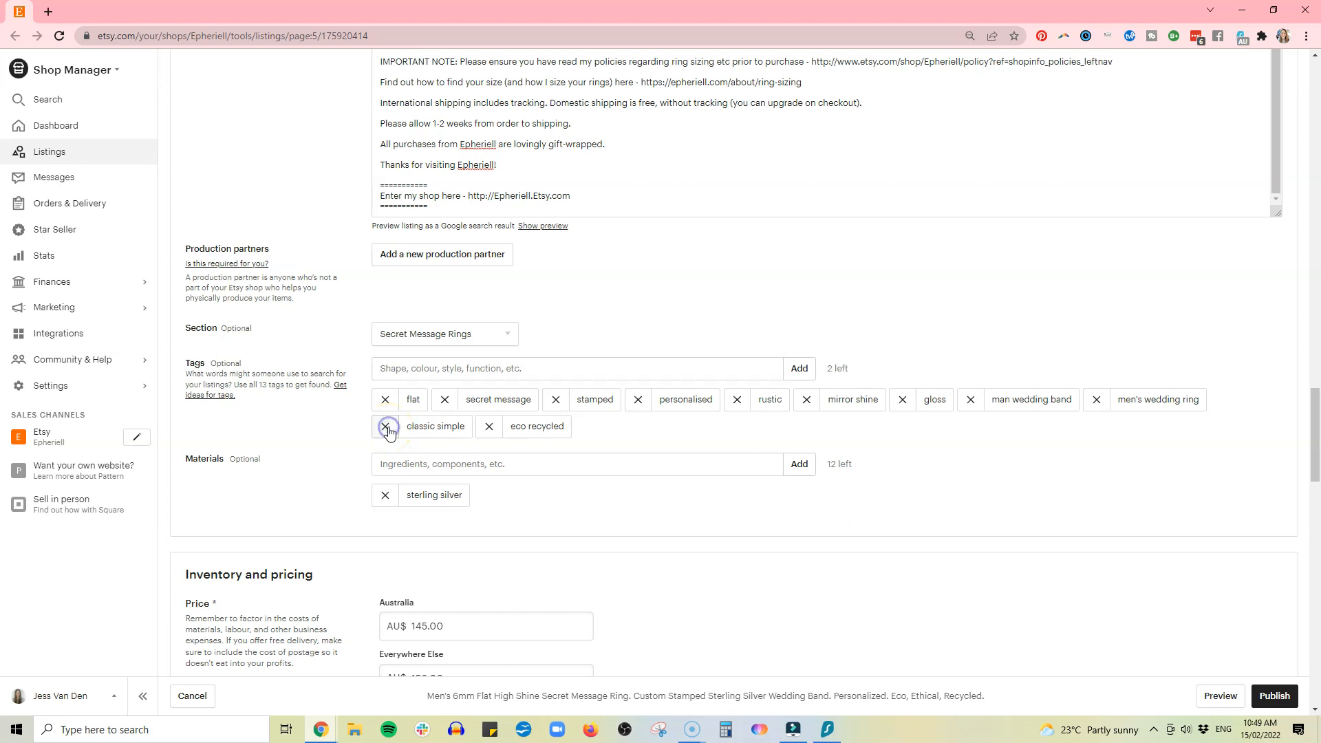
{"action": "left_click", "coordinate": [551, 401]}
{"action": "left_click", "coordinate": [553, 370]}
{"action": "type", "text": "stamped engraved"}
{"action": "key", "text": "Return"}
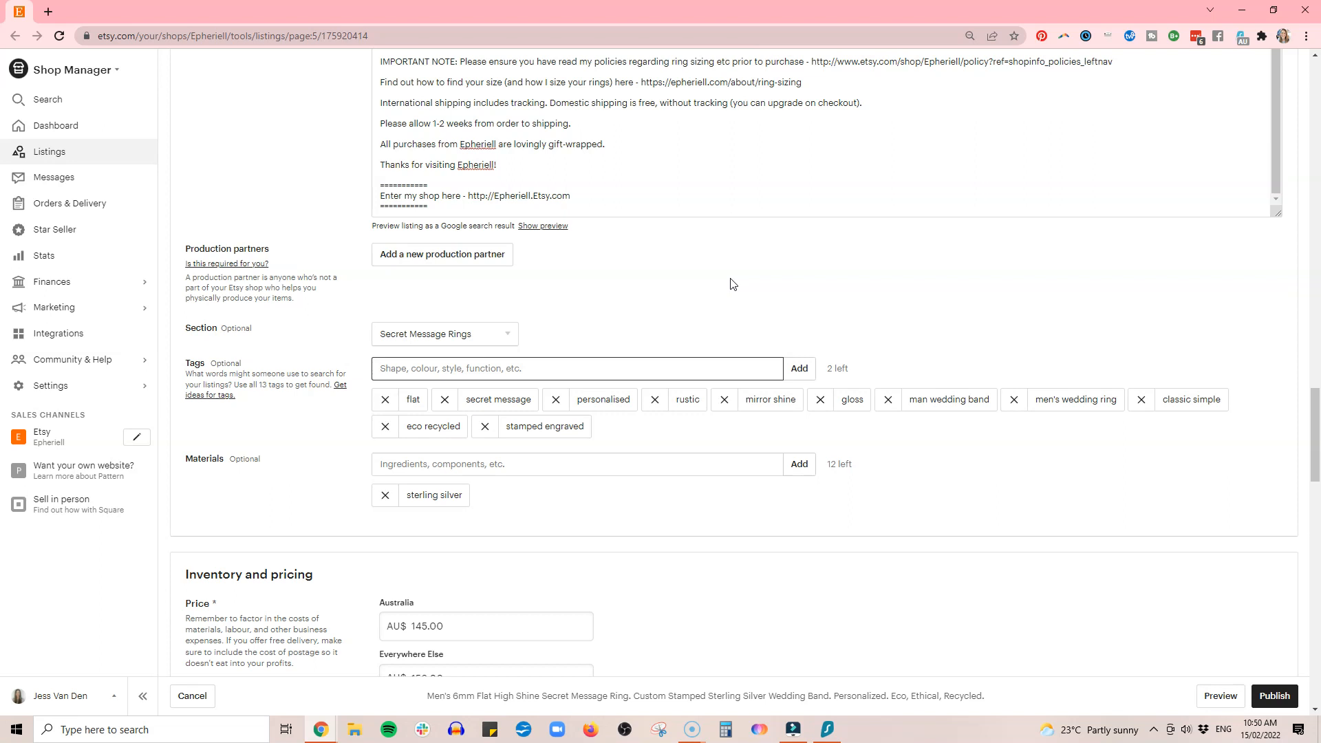
Replace the "flat" tag with "flat wide"
{"action": "left_click", "coordinate": [385, 399]}
{"action": "left_click", "coordinate": [394, 366]}
{"action": "type", "text": "f"}
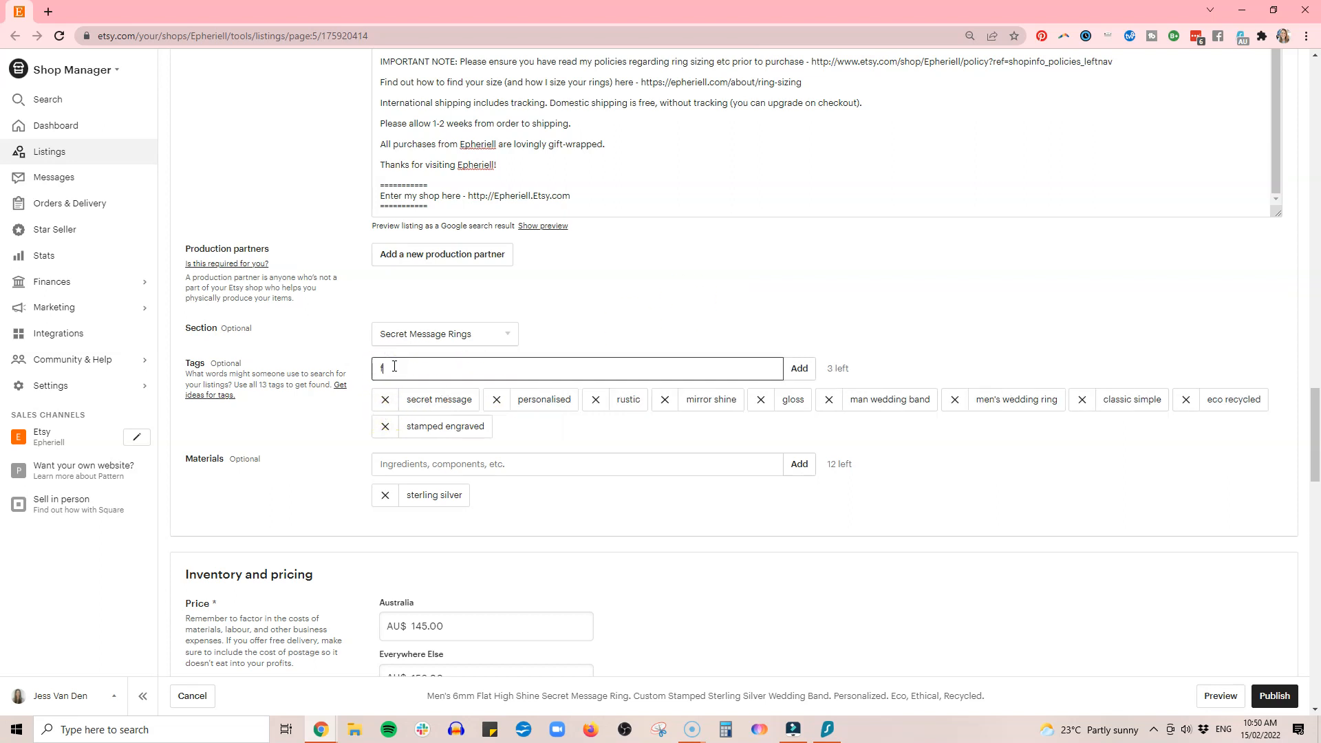
{"action": "type", "text": "lat wide"}
{"action": "key", "text": "Return"}
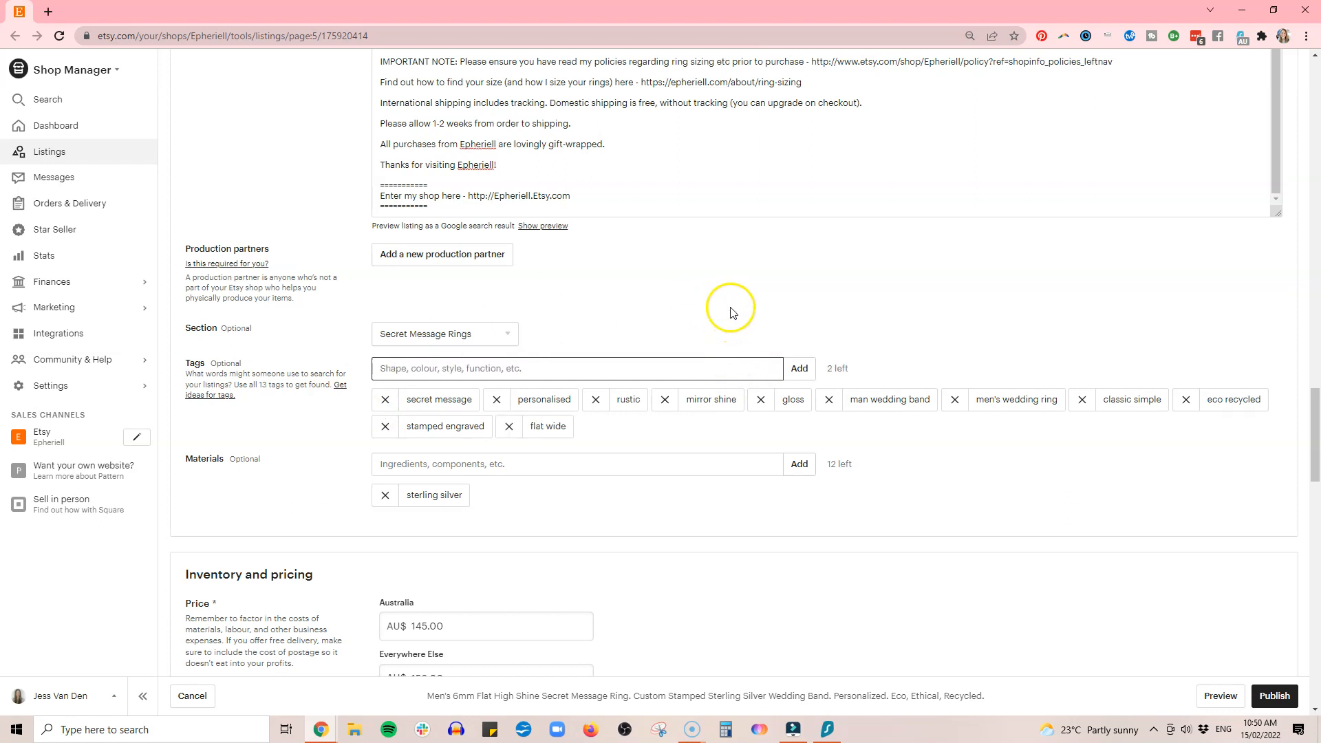
Try to add the ring's dimensions as the tag "6mm wide 1.2mm thick"
{"action": "scroll", "coordinate": [729, 304], "scroll_direction": "up", "scroll_amount": 5}
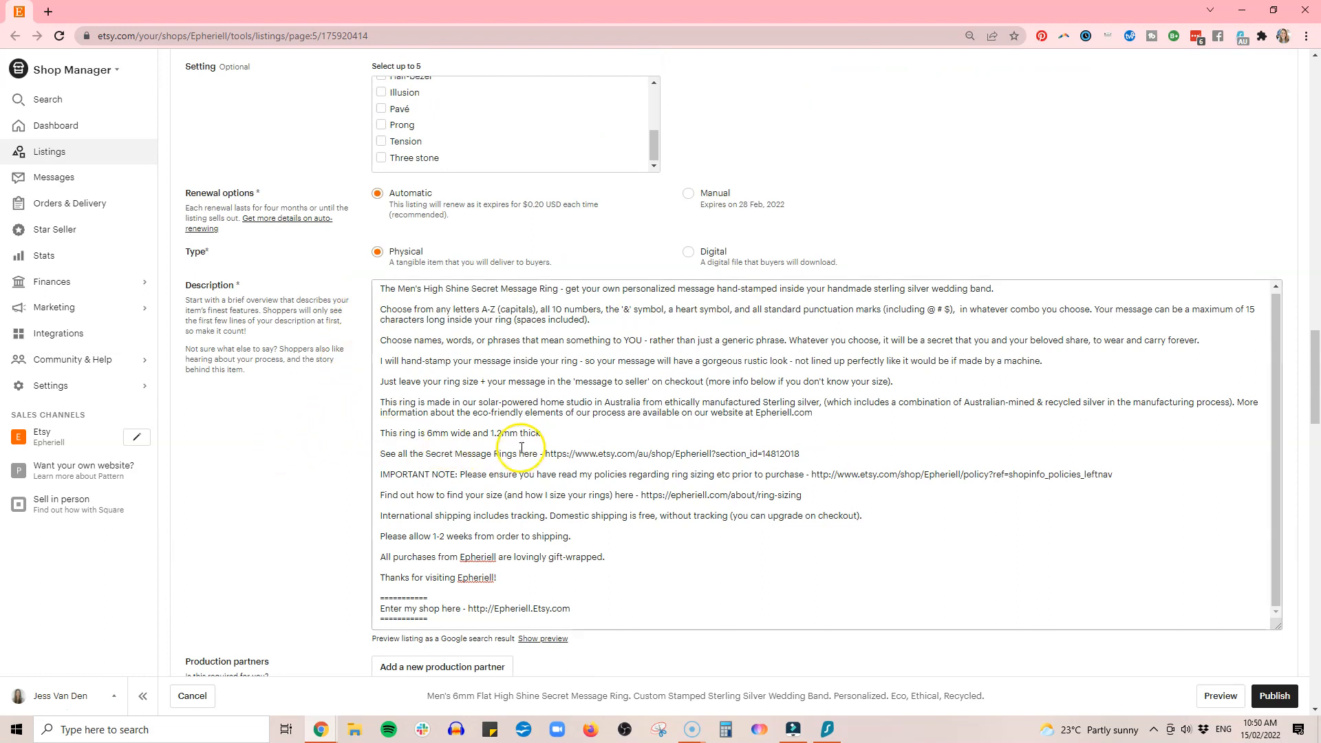
{"action": "scroll", "coordinate": [256, 416], "scroll_direction": "down", "scroll_amount": 5}
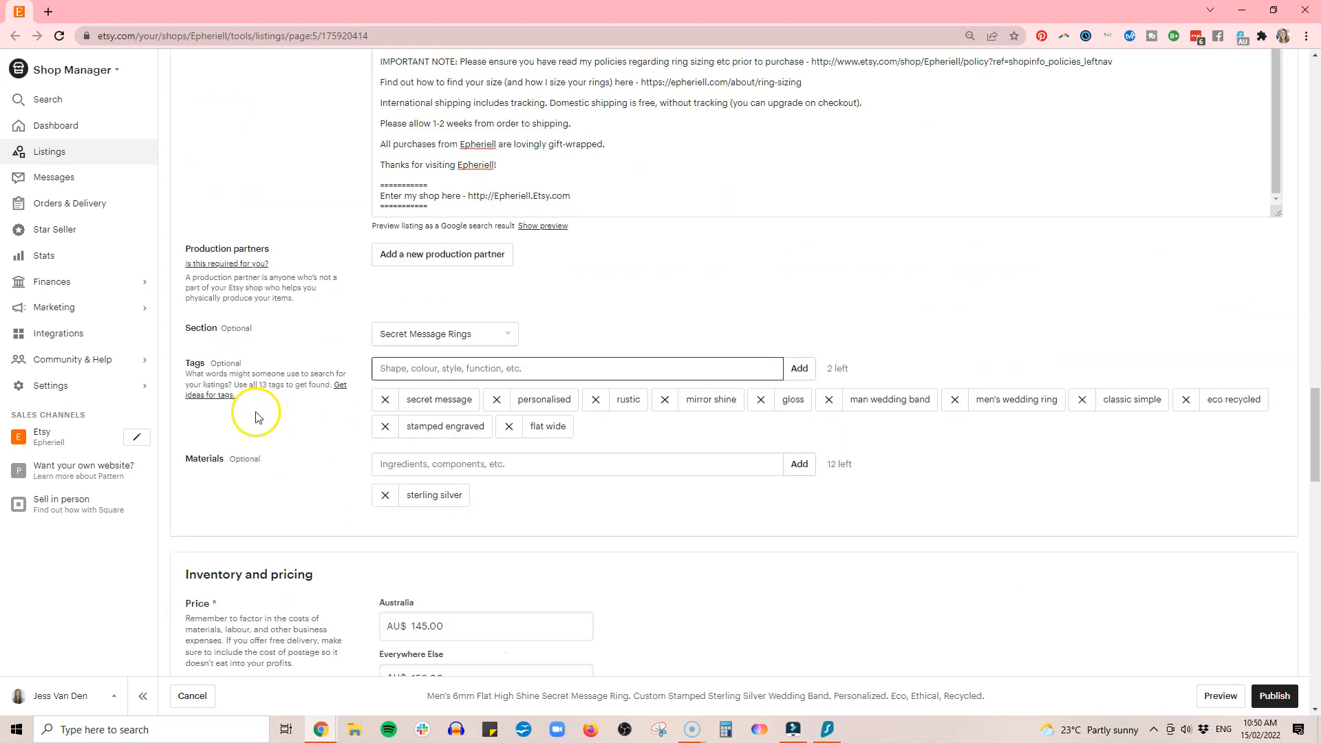
{"action": "left_click", "coordinate": [520, 376]}
{"action": "type", "text": "6mm 1.2mm thick"}
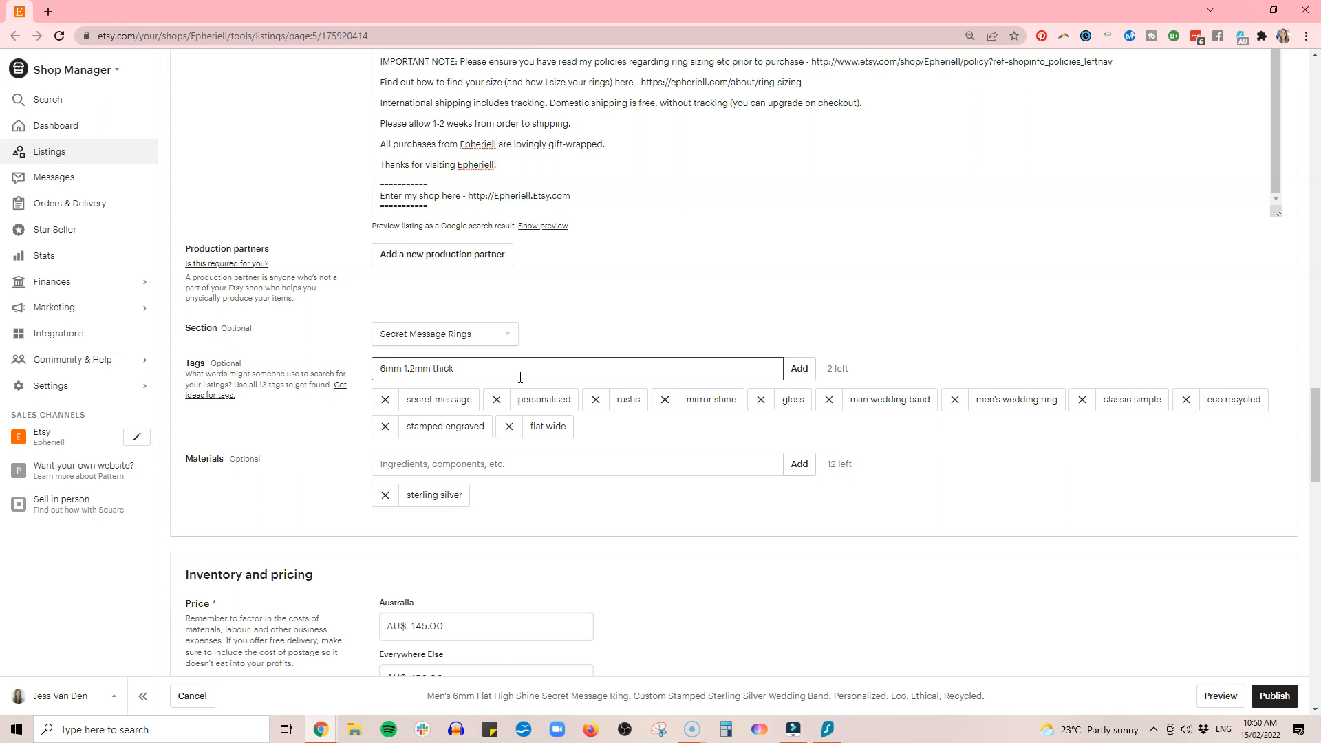
{"action": "type", "text": "wide"}
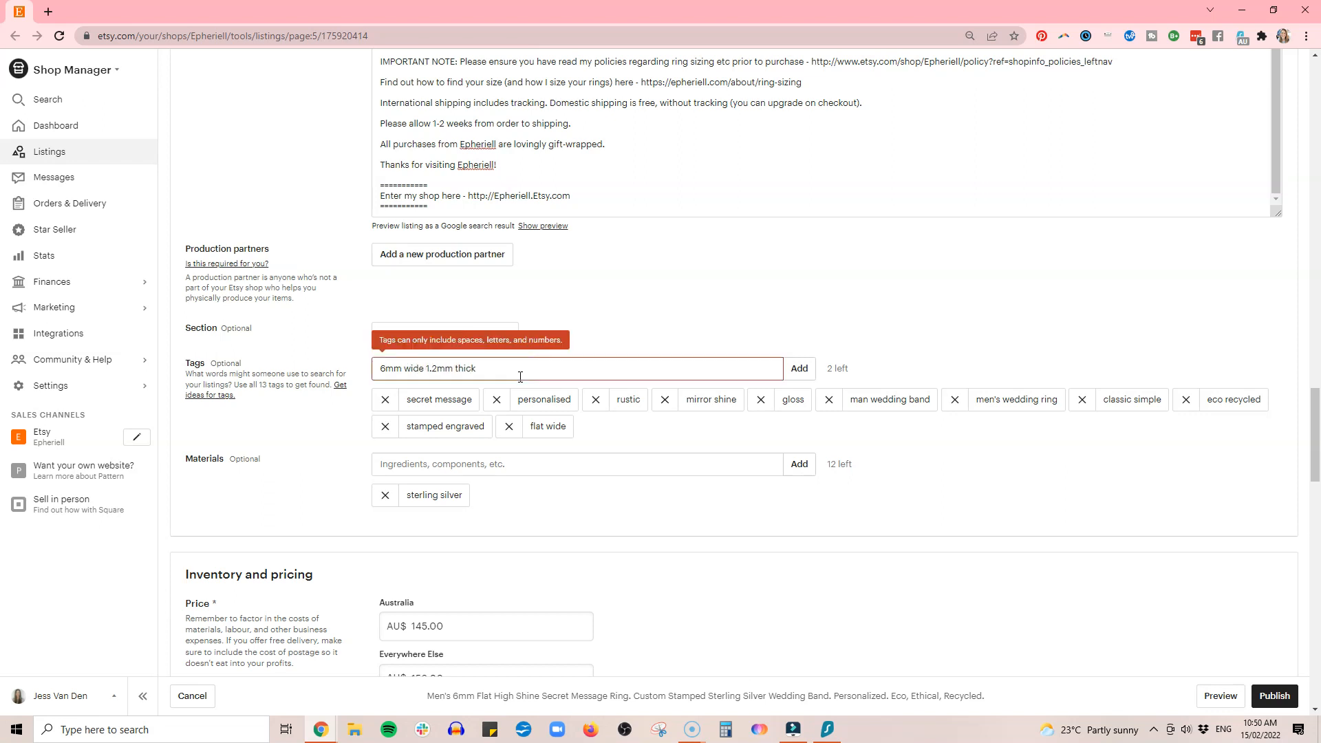
Try the shorter dimension tag "6mm 1.2mm", and clear the tag entry
{"action": "key", "text": "BackSpace"}
{"action": "key", "text": "BackSpace"}
{"action": "key", "text": "BackSpace"}
{"action": "key", "text": "BackSpace"}
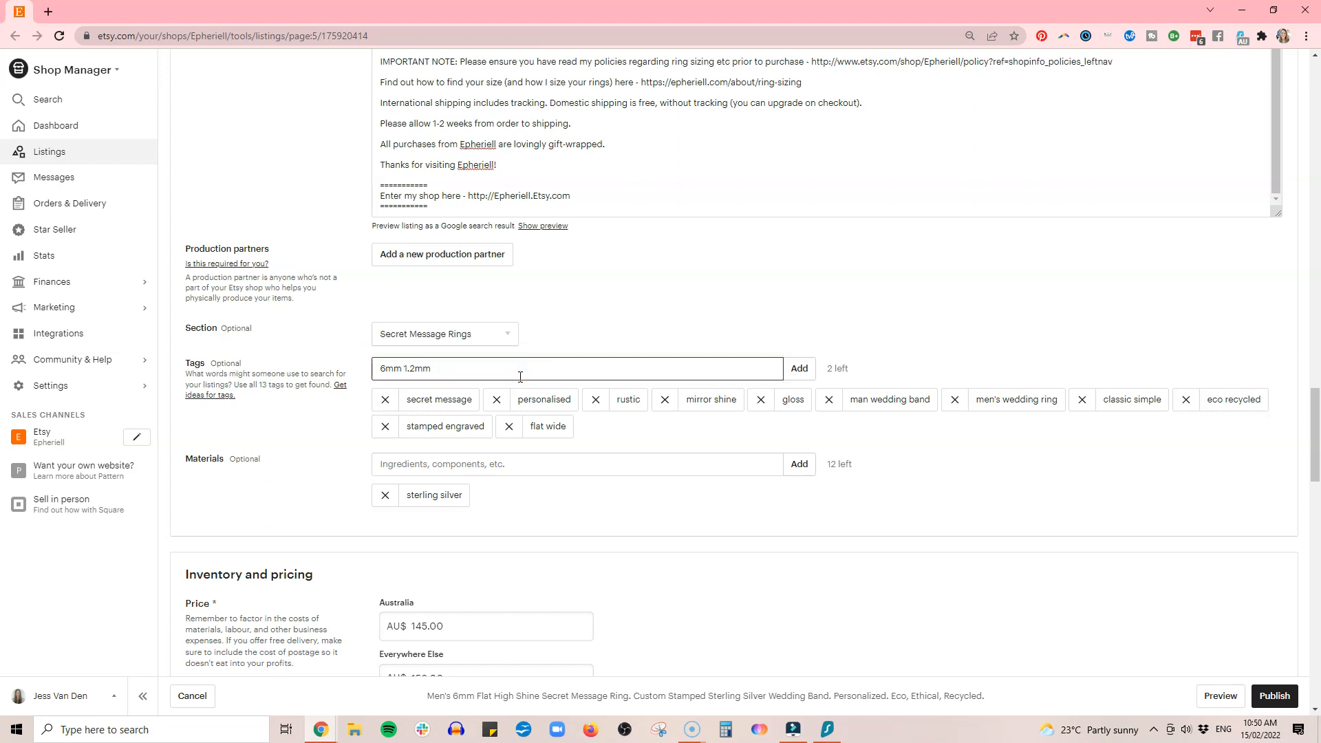
{"action": "key", "text": "Return"}
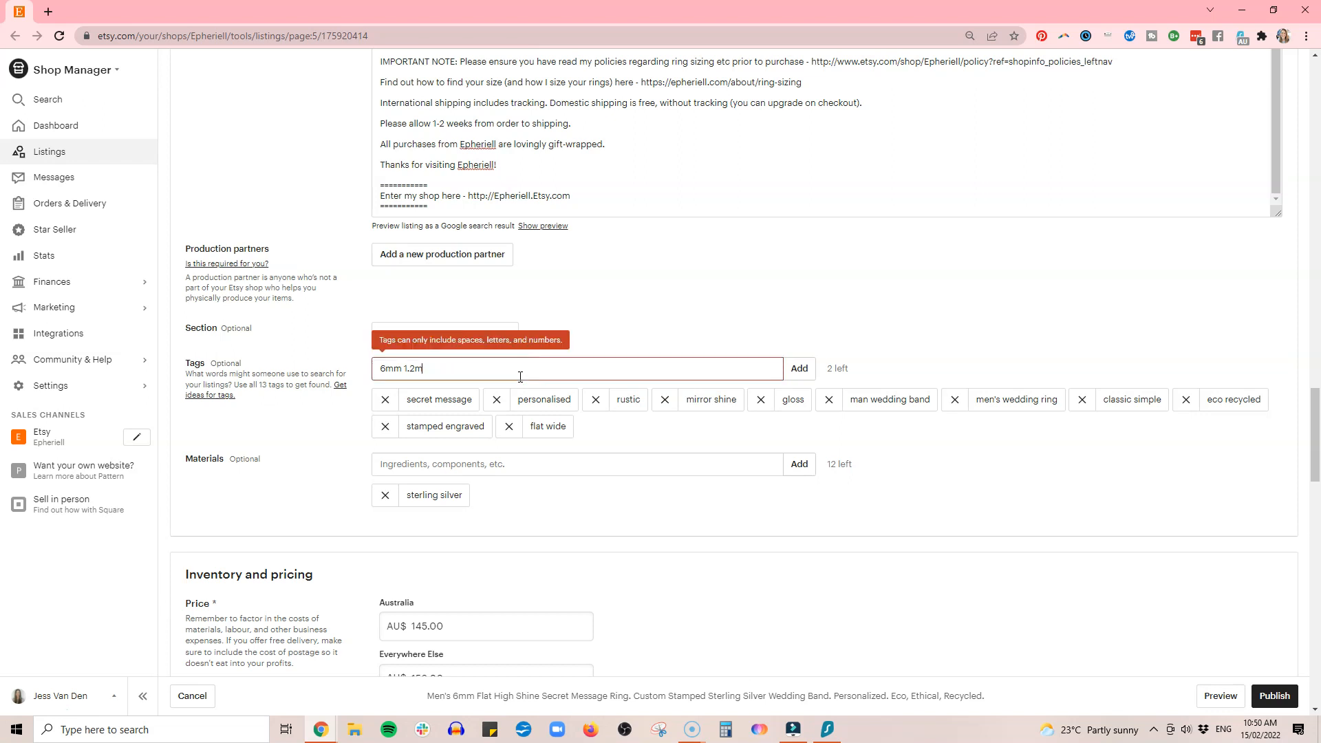
{"action": "key", "text": "BackSpace"}
{"action": "key", "text": "BackSpace"}
{"action": "key", "text": "BackSpace"}
{"action": "key", "text": "BackSpace"}
{"action": "key", "text": "BackSpace"}
{"action": "key", "text": "BackSpace"}
{"action": "key", "text": "BackSpace"}
{"action": "key", "text": "BackSpace"}
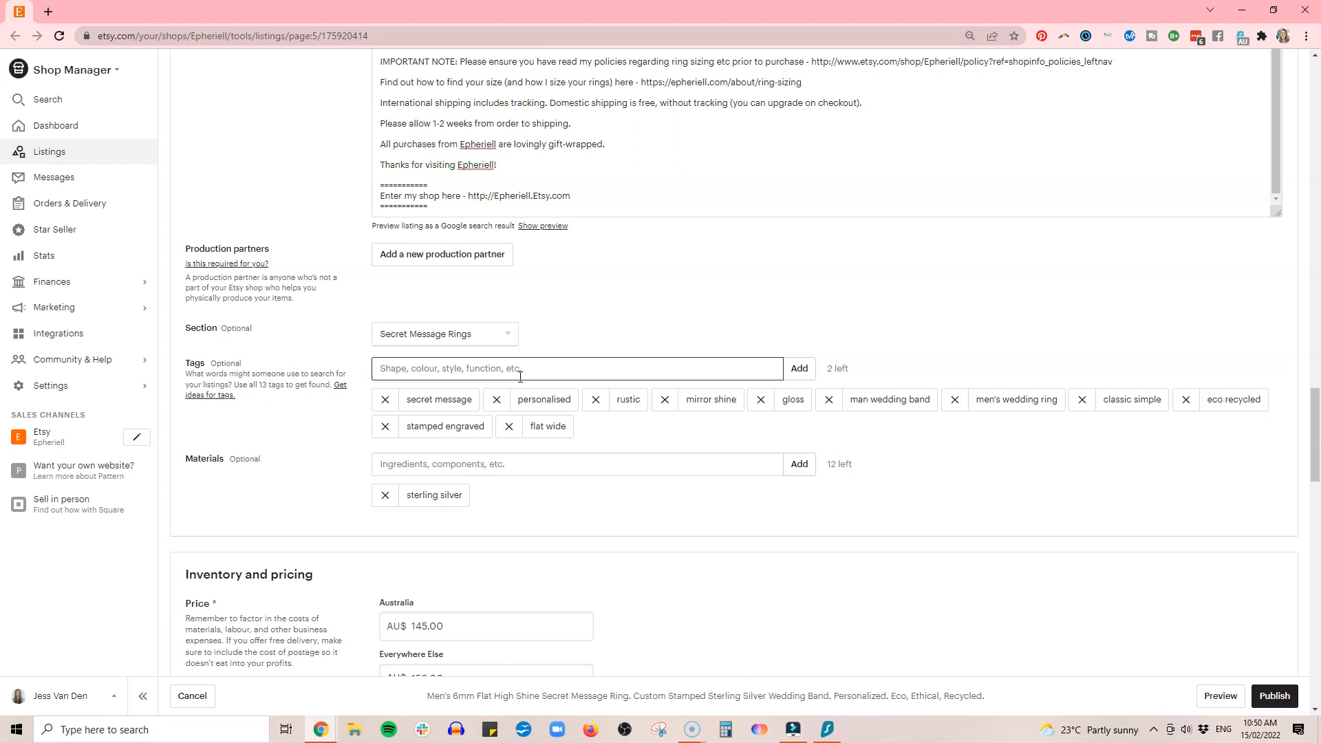
{"action": "left_click", "coordinate": [891, 328]}
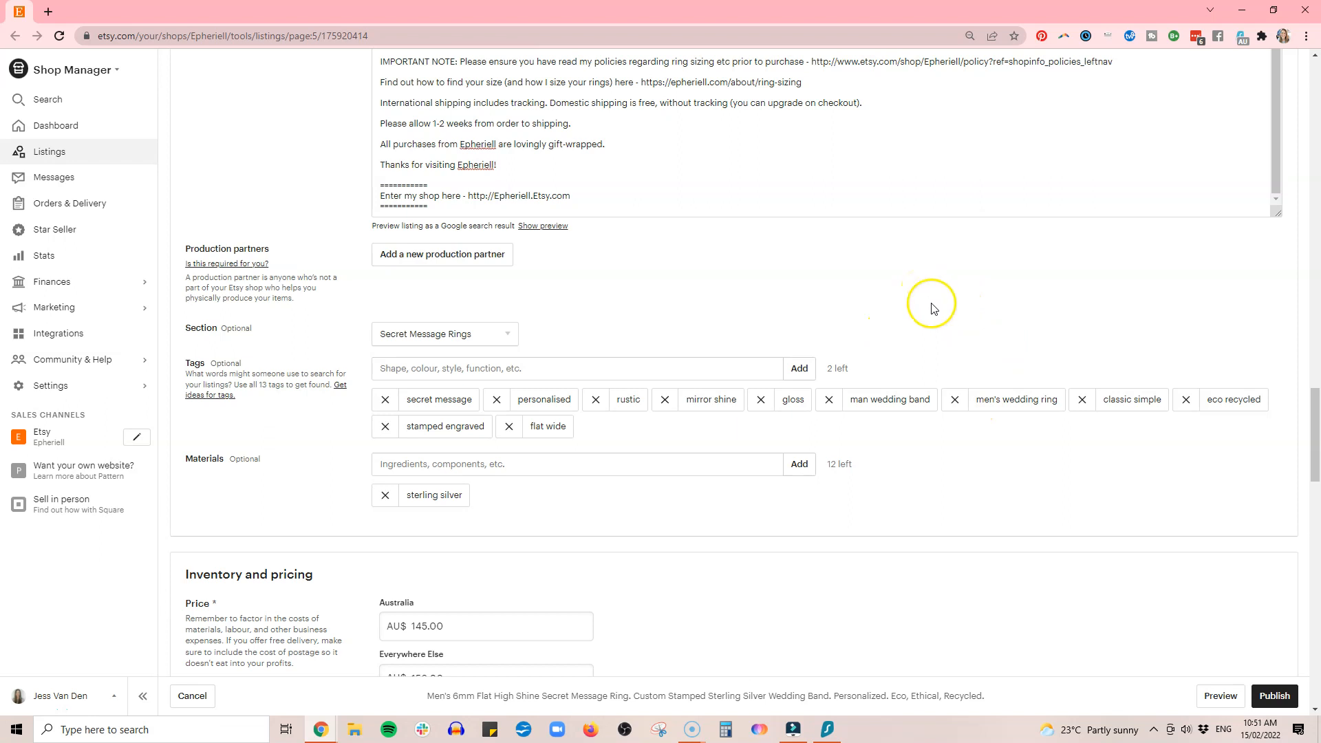
Add the tags "made in australia" and "male jewellery" to the ring listing
{"action": "left_click", "coordinate": [664, 368]}
{"action": "type", "text": "made in australia"}
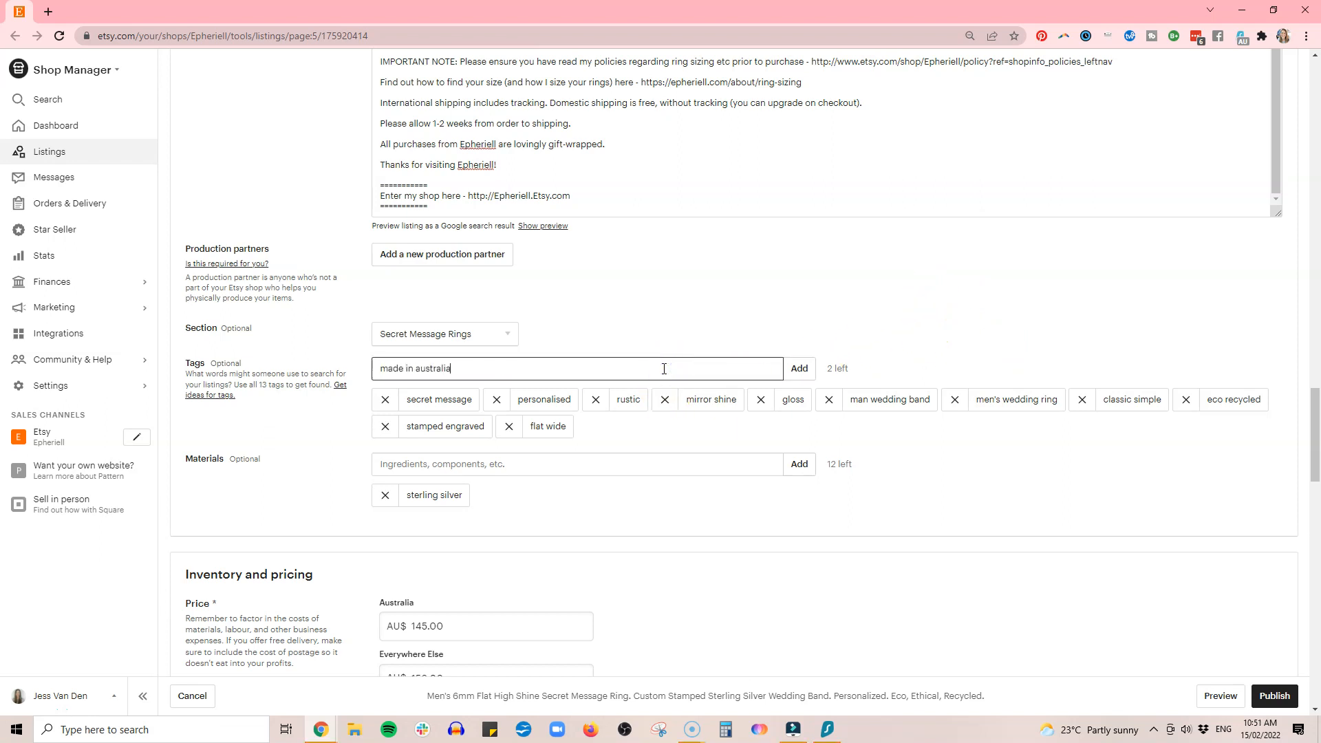
{"action": "key", "text": "Return"}
{"action": "left_click", "coordinate": [664, 368]}
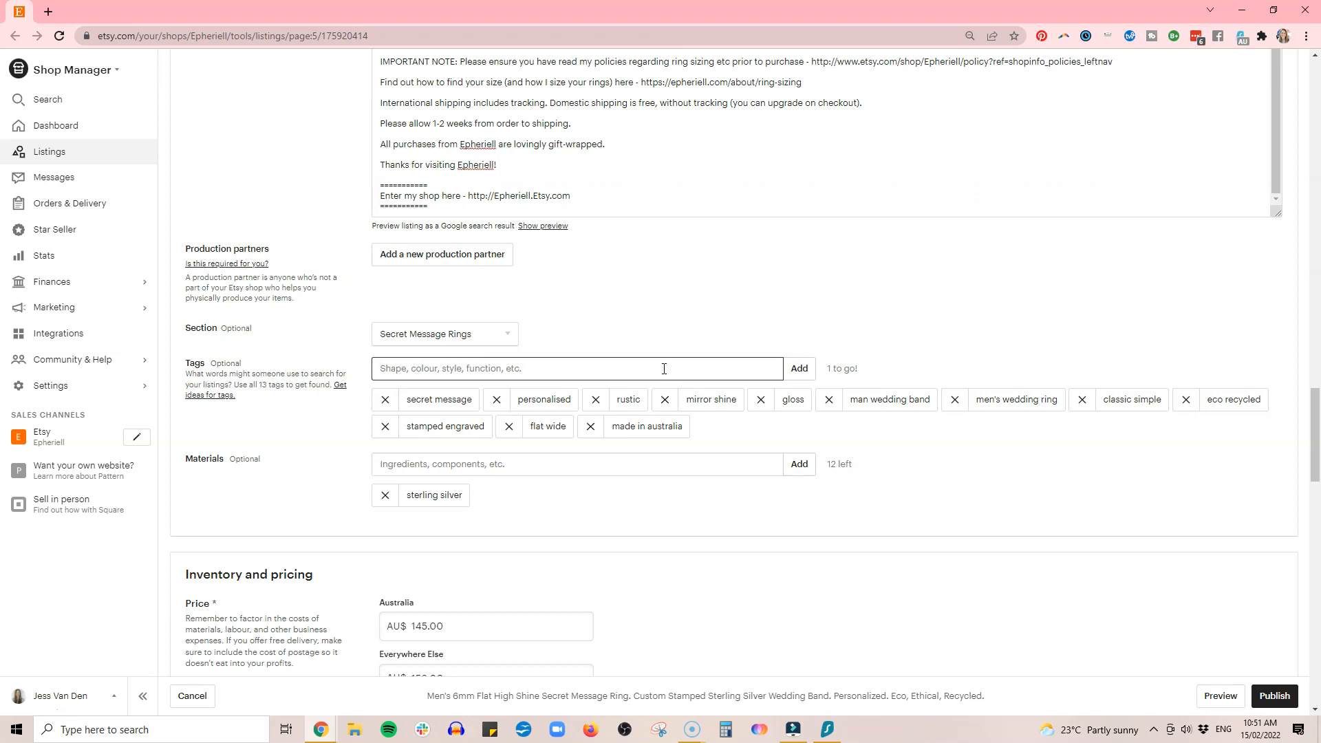
{"action": "type", "text": "male jewellery"}
{"action": "key", "text": "Return"}
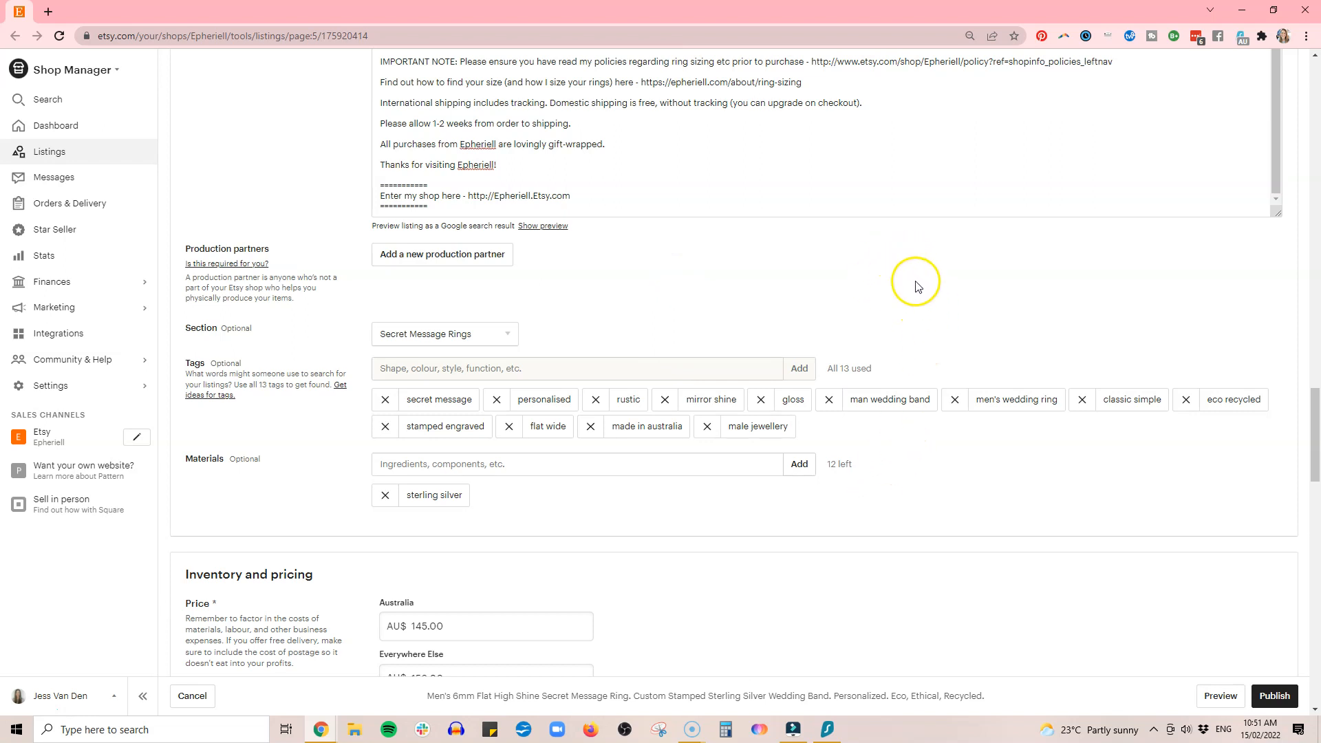
Replace the "gloss" tag with the two-word tag "gloss shiny"
{"action": "left_click", "coordinate": [761, 400]}
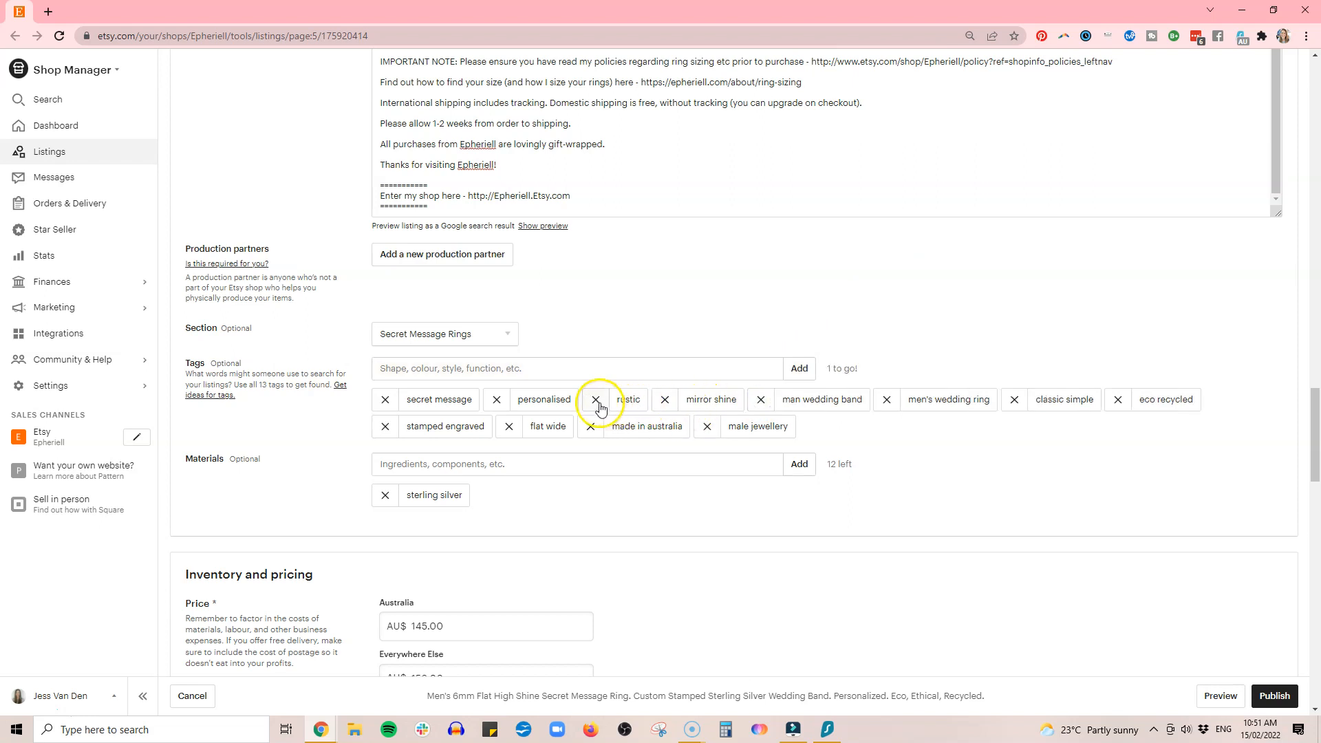
{"action": "left_click", "coordinate": [588, 374]}
{"action": "type", "text": "gloss shiny"}
{"action": "key", "text": "Return"}
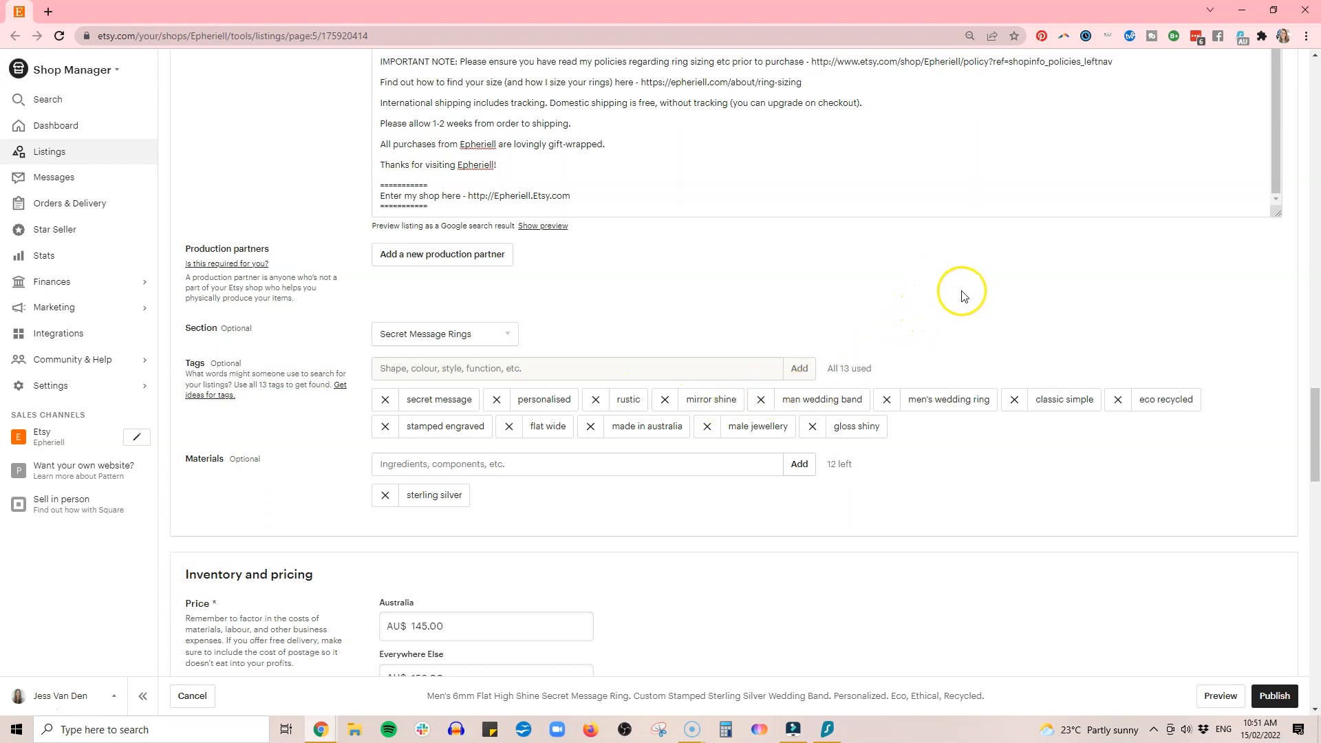
Remove the "rustic" tag and add "custom message" in its place
{"action": "left_click", "coordinate": [595, 399]}
{"action": "left_click", "coordinate": [589, 366]}
{"action": "type", "text": "custom message"}
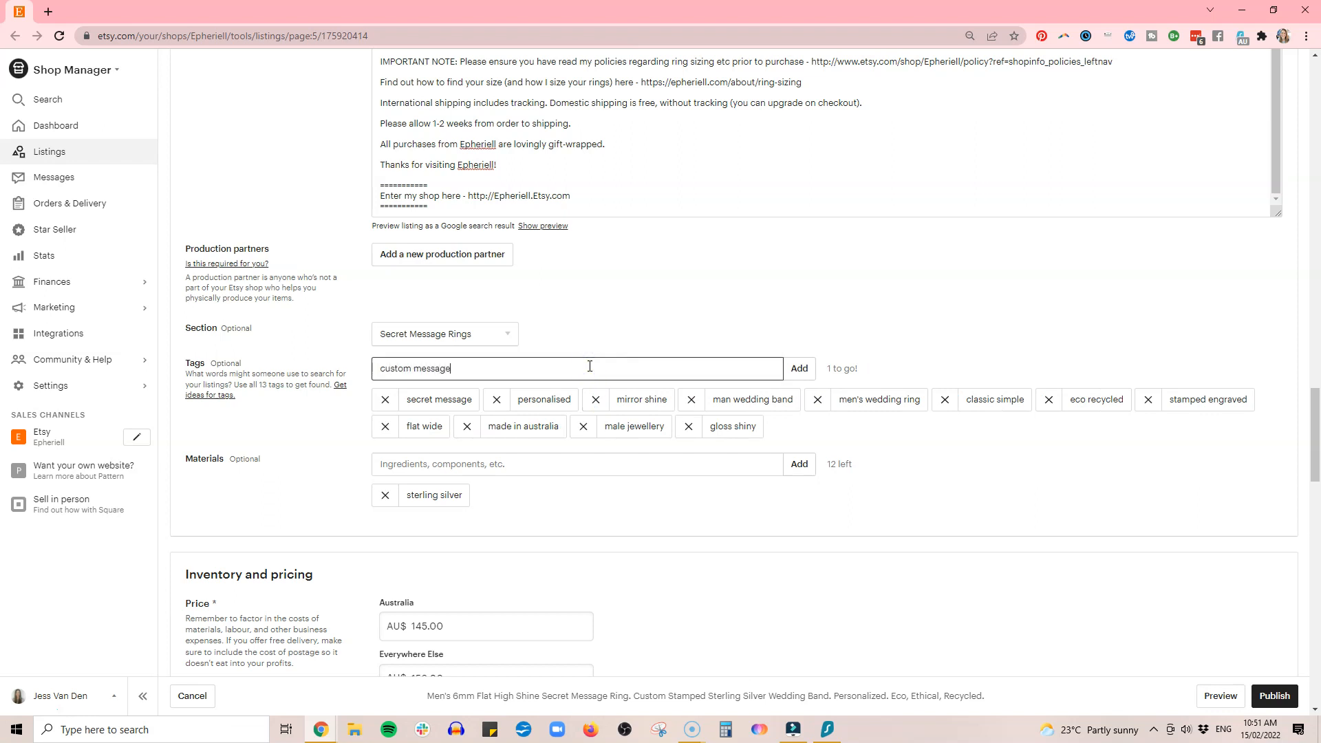
{"action": "key", "text": "Return"}
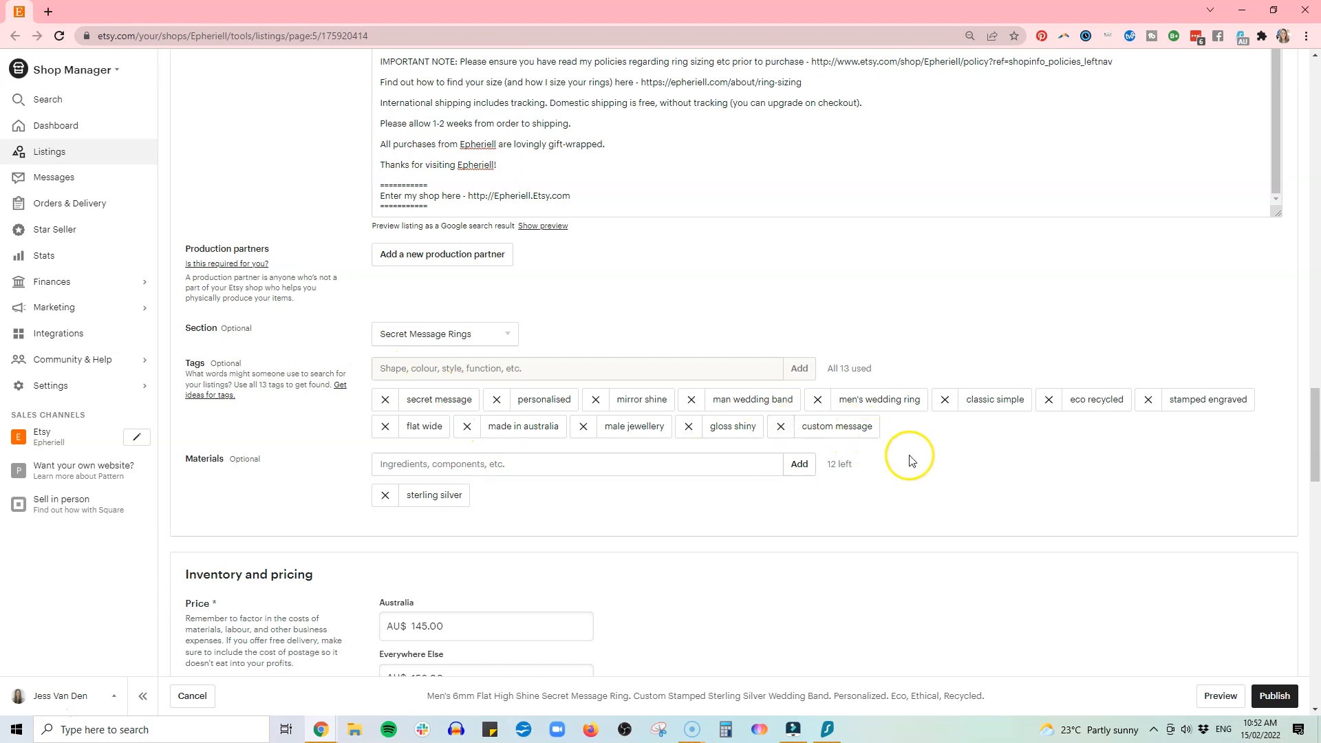
Replace the "custom message" tag with "custom size"
{"action": "left_click", "coordinate": [780, 426]}
{"action": "left_click", "coordinate": [718, 377]}
{"action": "type", "text": "cu"}
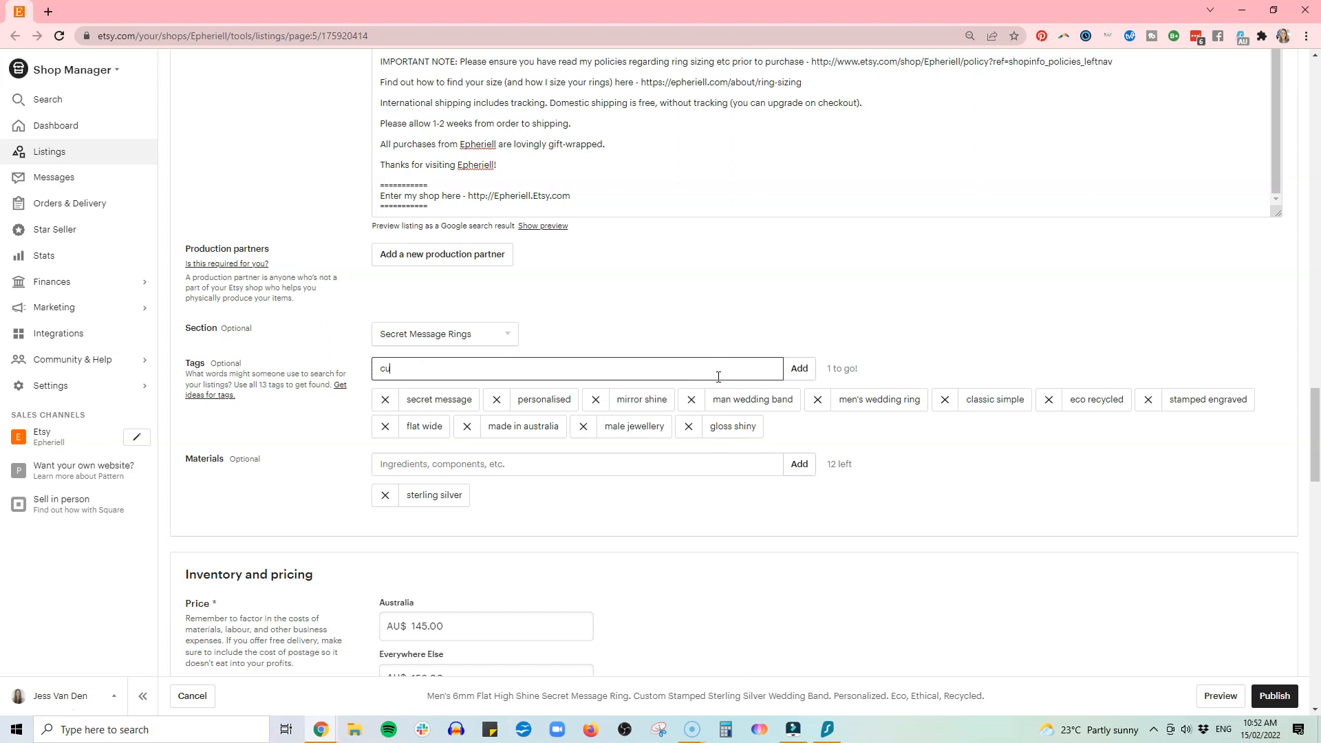
{"action": "type", "text": "stom size"}
{"action": "key", "text": "Return"}
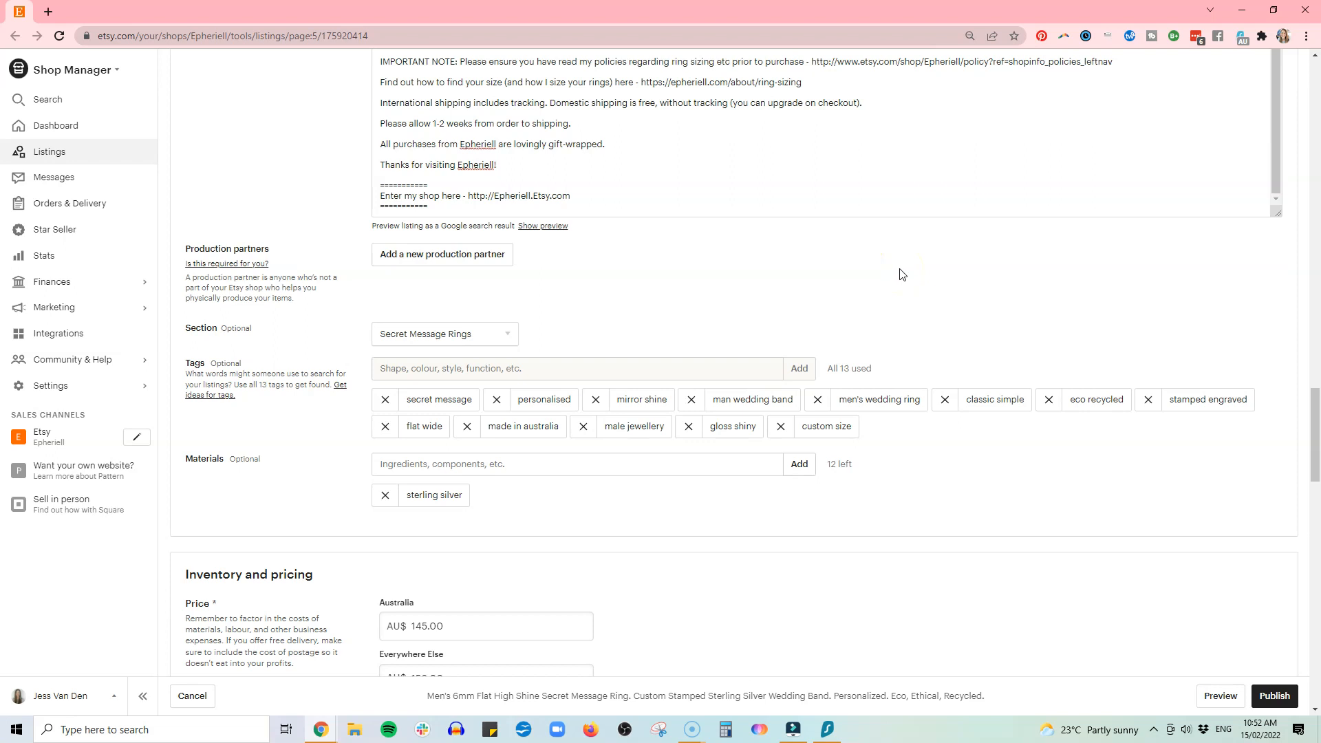
Check the listing's title and attributes against its tags, and replace the "flat wide" tag with "flat wide groom"
{"action": "scroll", "coordinate": [902, 274], "scroll_direction": "up", "scroll_amount": 20}
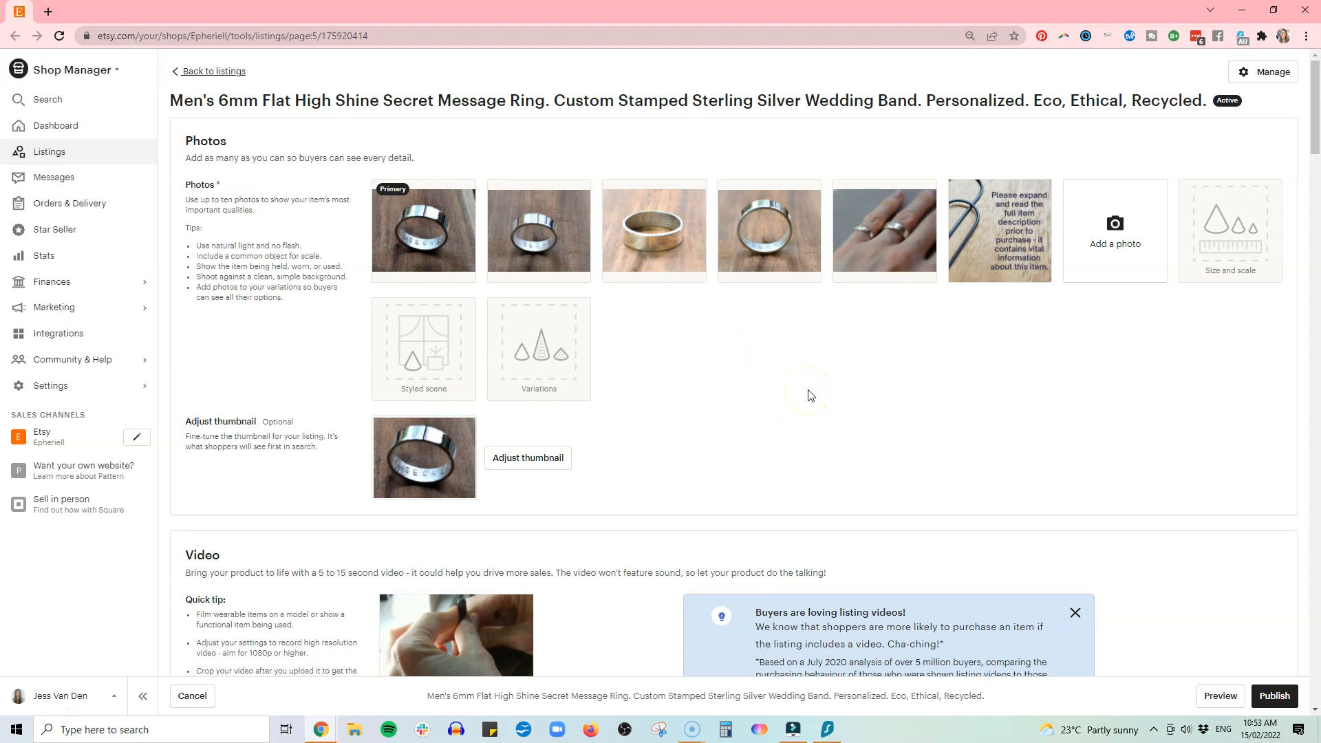
{"action": "left_click", "coordinate": [812, 377]}
{"action": "scroll", "coordinate": [812, 382], "scroll_direction": "down", "scroll_amount": 5}
{"action": "scroll", "coordinate": [834, 372], "scroll_direction": "down", "scroll_amount": 20}
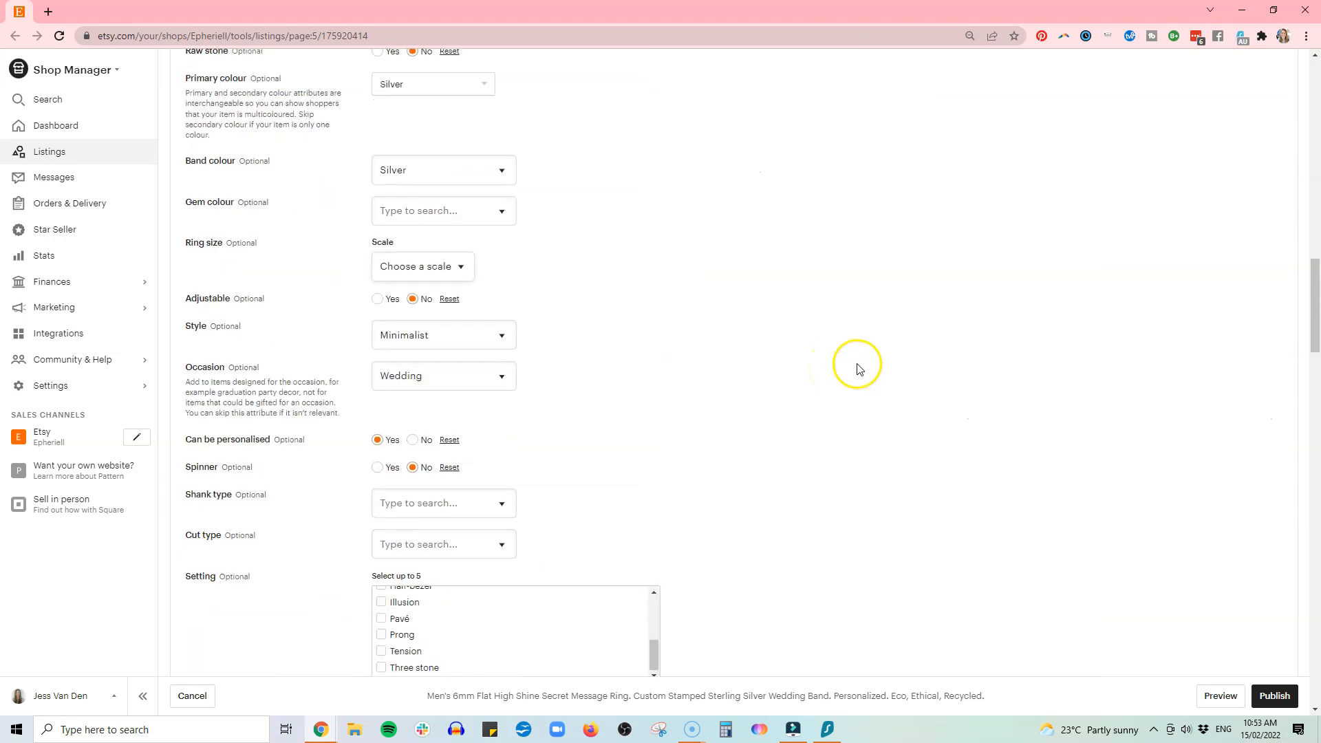
{"action": "scroll", "coordinate": [886, 372], "scroll_direction": "down", "scroll_amount": 5}
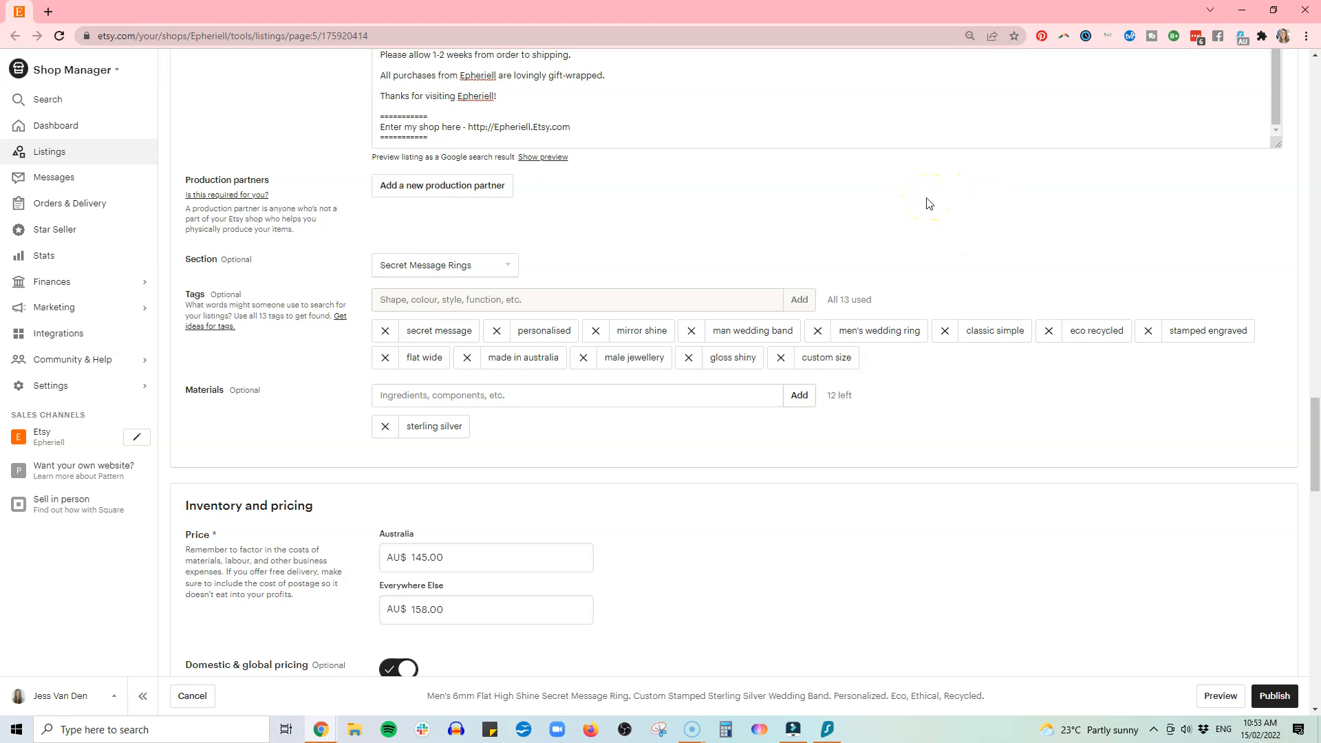
{"action": "left_click", "coordinate": [386, 357]}
{"action": "left_click", "coordinate": [419, 289]}
{"action": "type", "text": "fla"}
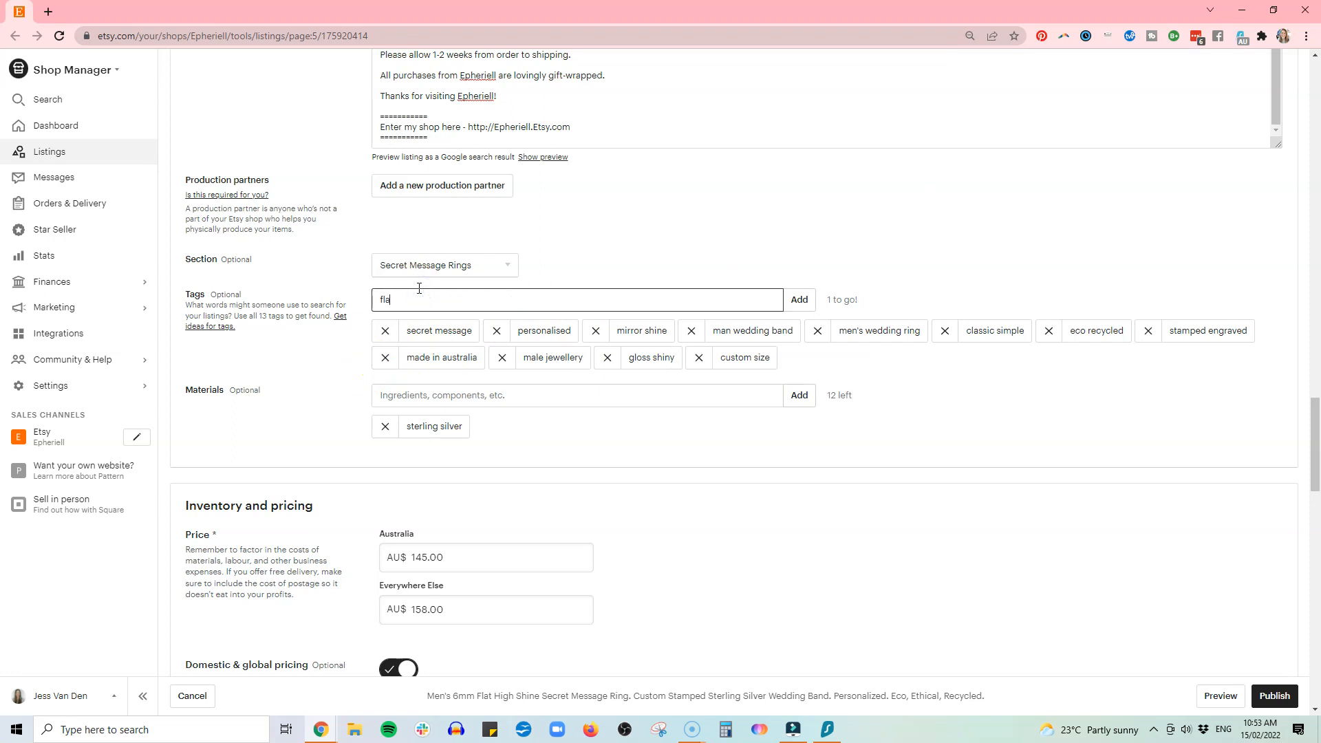
{"action": "type", "text": "t wide groom"}
{"action": "key", "text": "Return"}
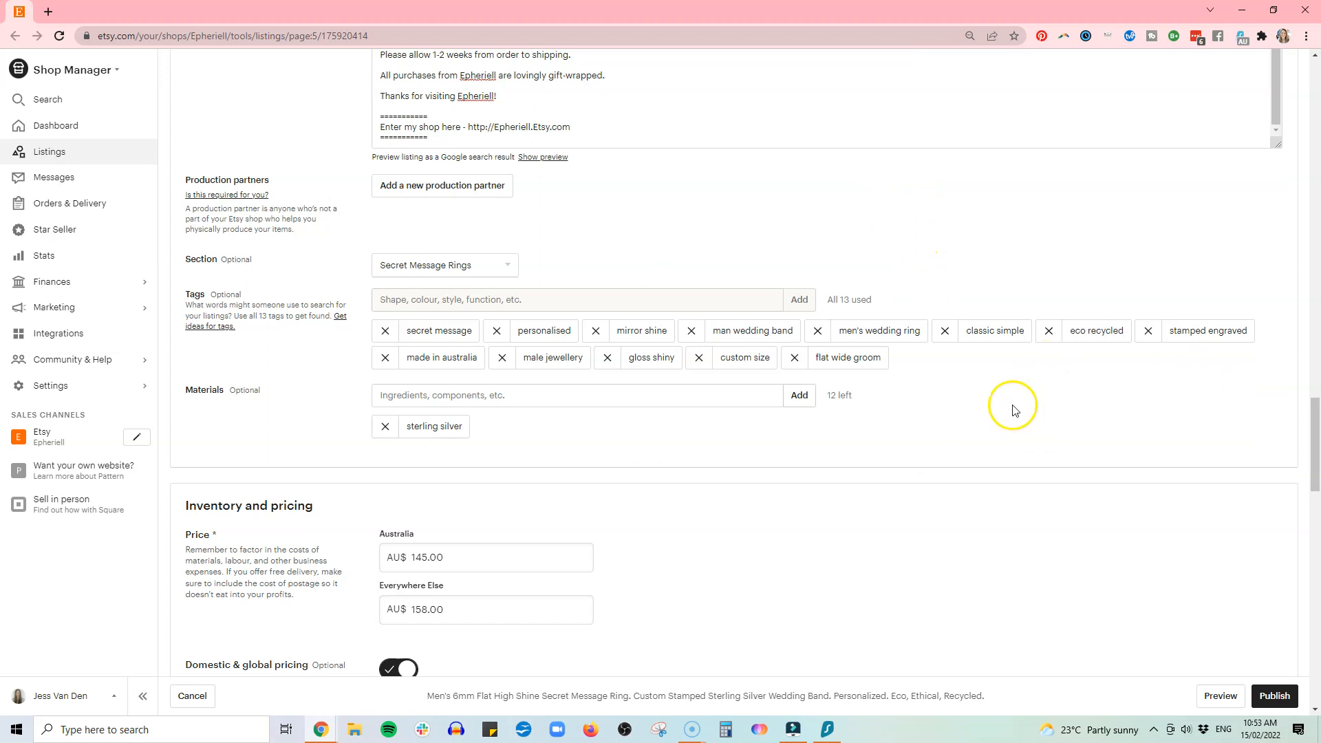
Review the listing's domestic and global prices, quantity, variations, personalisation instructions, delivery options, customs information and advertising setting
{"action": "scroll", "coordinate": [1013, 404], "scroll_direction": "down", "scroll_amount": 2}
{"action": "scroll", "coordinate": [888, 482], "scroll_direction": "down", "scroll_amount": 2}
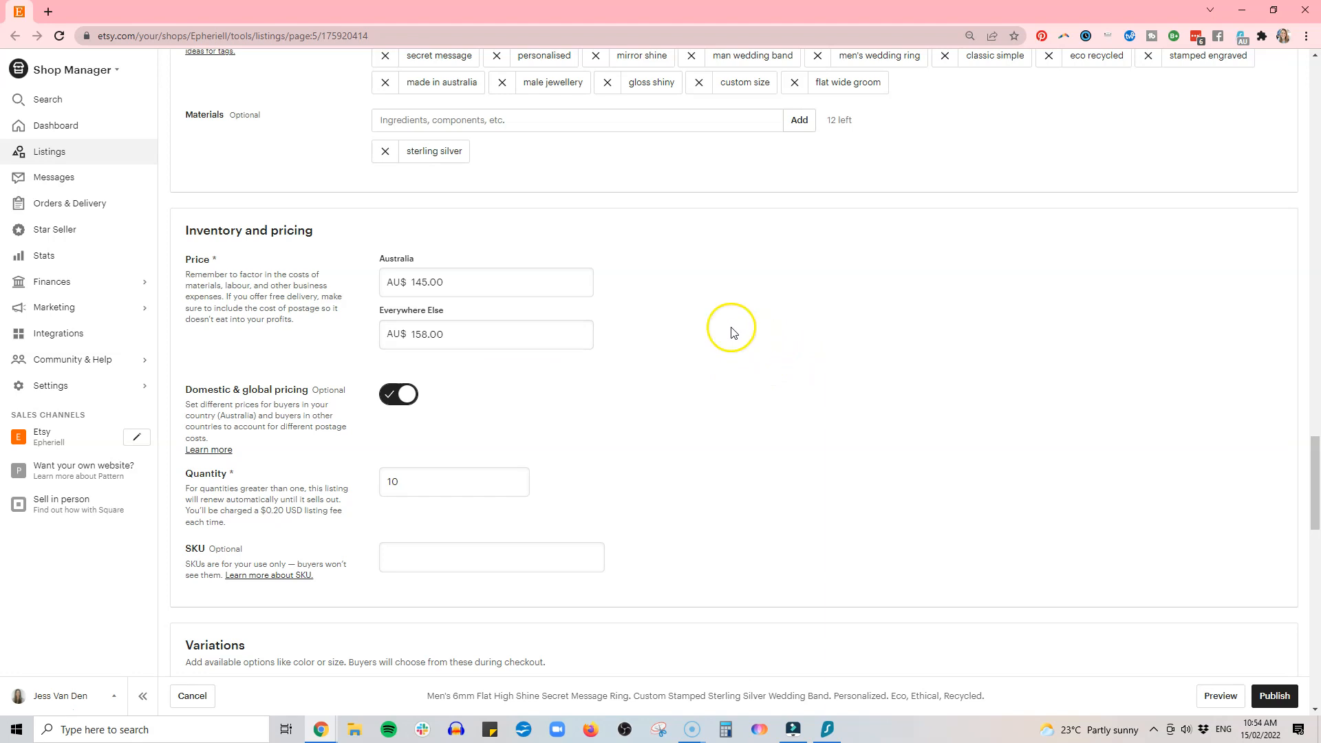
{"action": "left_click", "coordinate": [490, 333]}
{"action": "left_click", "coordinate": [491, 333]}
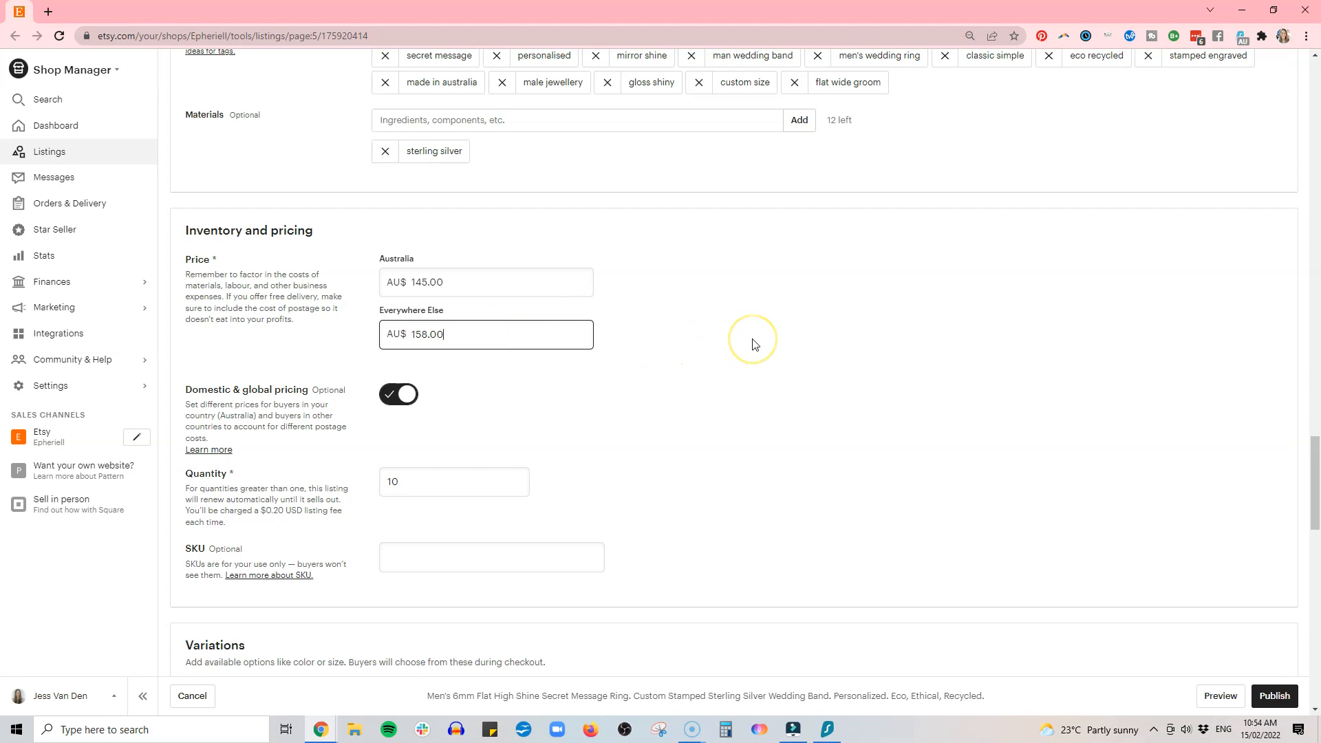
{"action": "scroll", "coordinate": [852, 325], "scroll_direction": "down", "scroll_amount": 4}
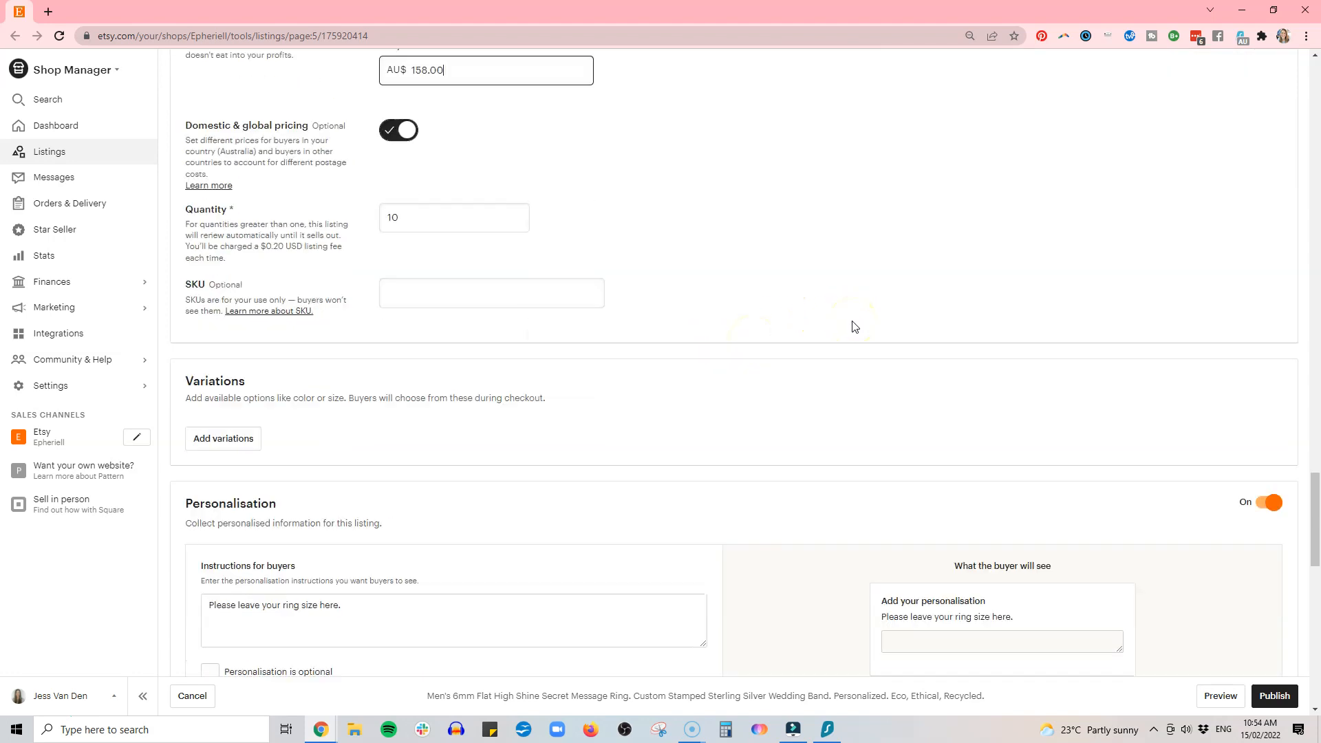
{"action": "scroll", "coordinate": [861, 316], "scroll_direction": "down", "scroll_amount": 3}
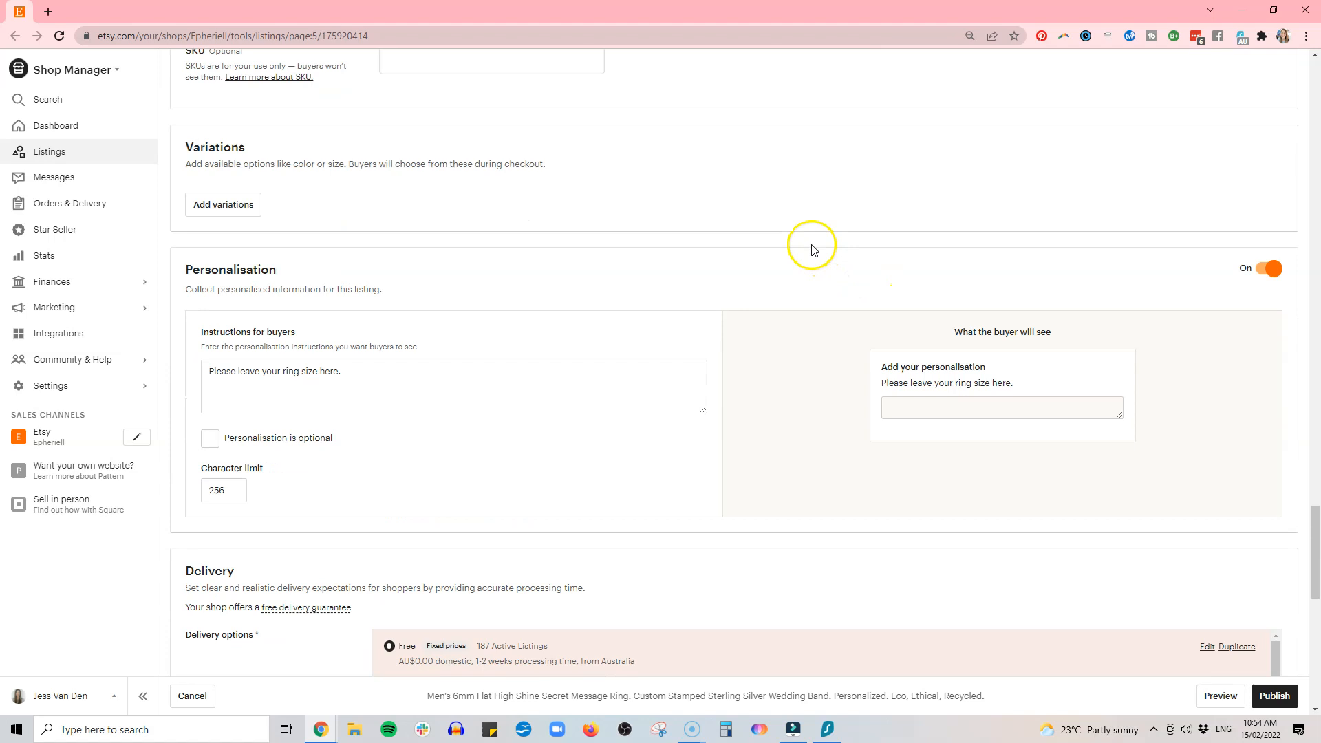
{"action": "scroll", "coordinate": [814, 249], "scroll_direction": "down", "scroll_amount": 2}
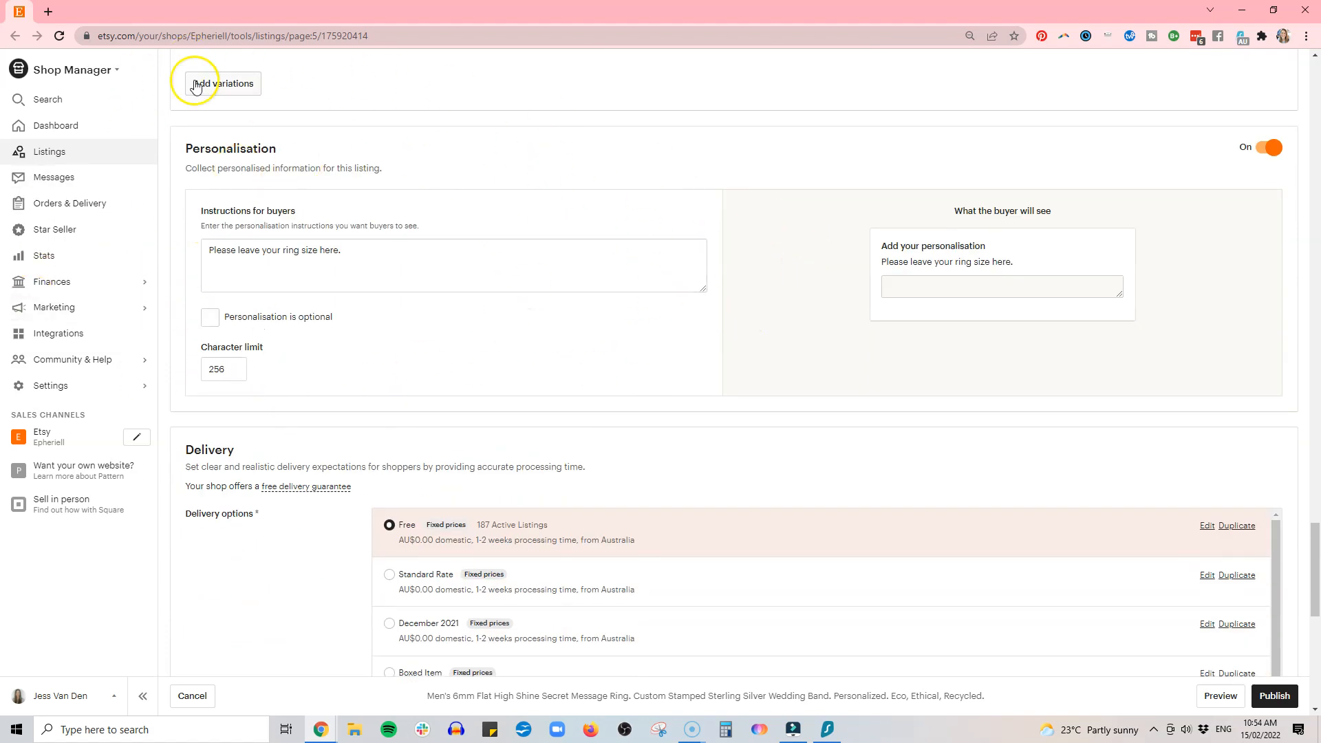
{"action": "triple_click", "coordinate": [422, 245]}
{"action": "left_click", "coordinate": [418, 246]}
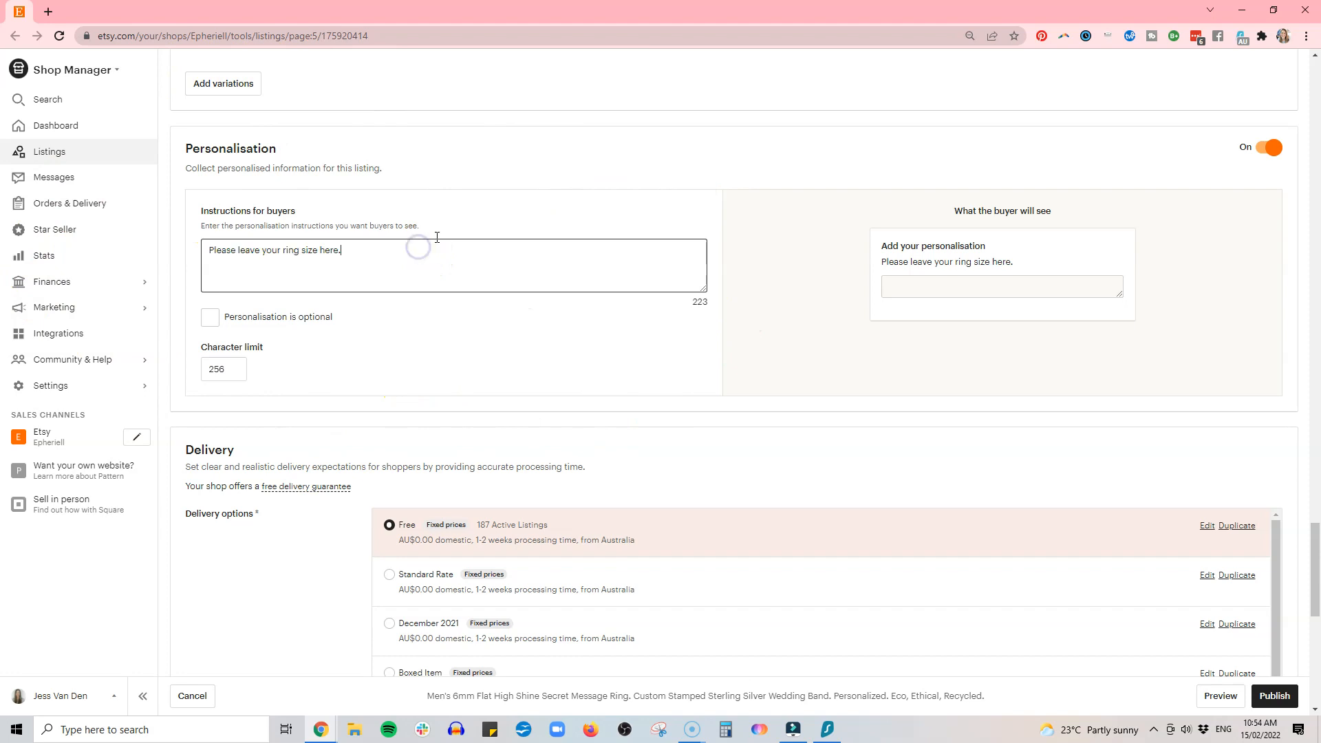
{"action": "scroll", "coordinate": [743, 198], "scroll_direction": "down", "scroll_amount": 4}
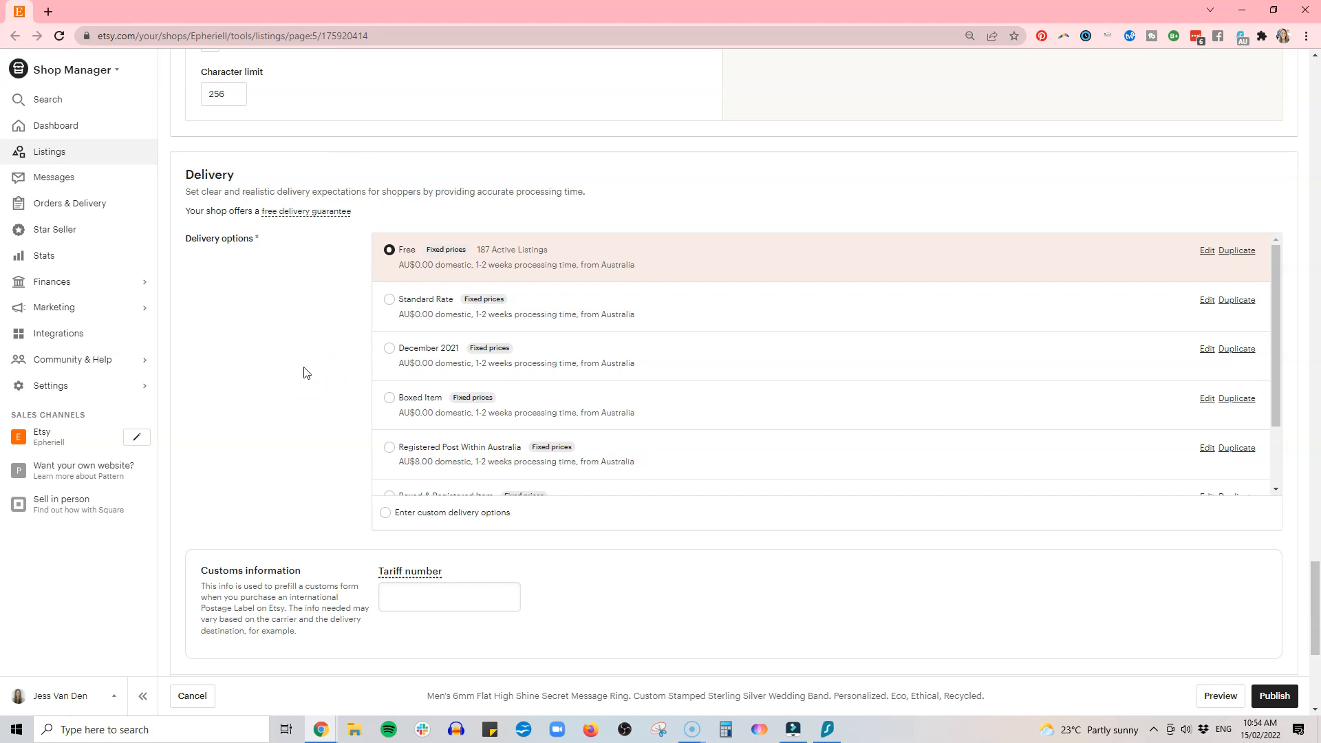
{"action": "scroll", "coordinate": [276, 365], "scroll_direction": "down", "scroll_amount": 1}
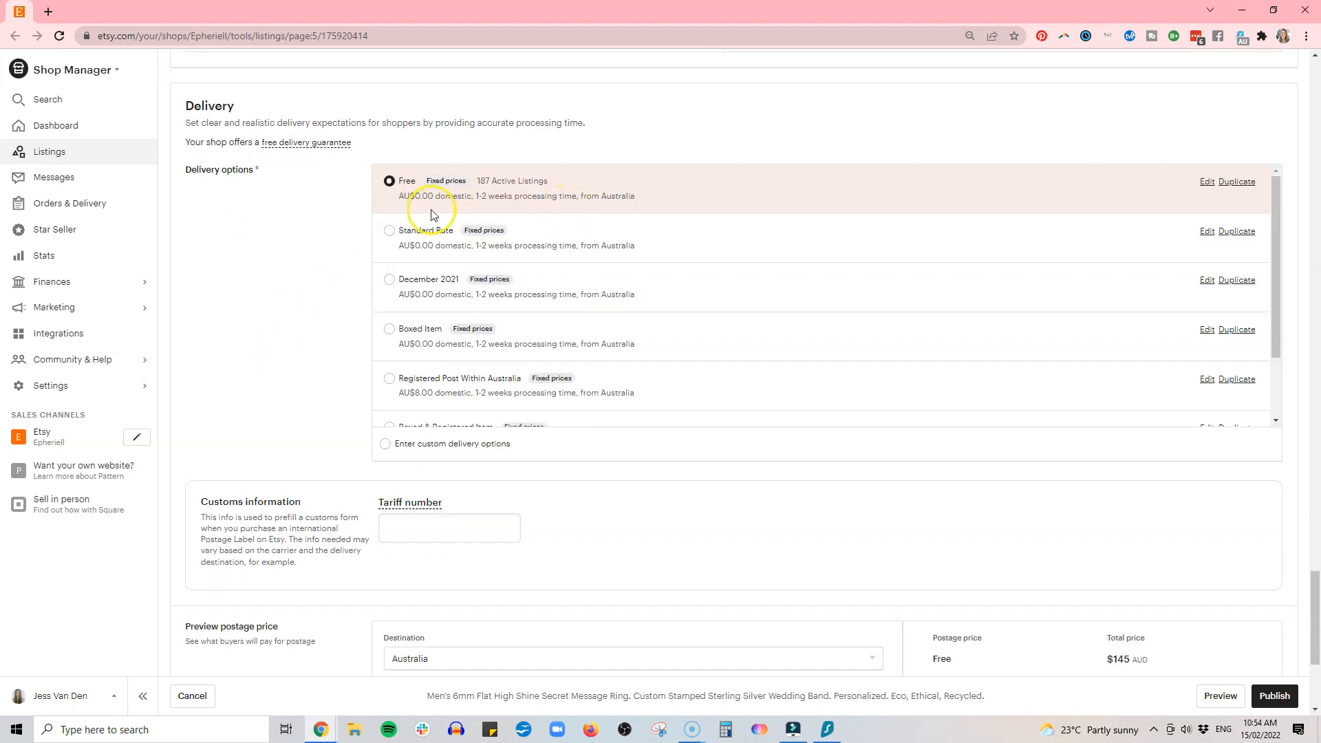
{"action": "scroll", "coordinate": [274, 312], "scroll_direction": "down", "scroll_amount": 3}
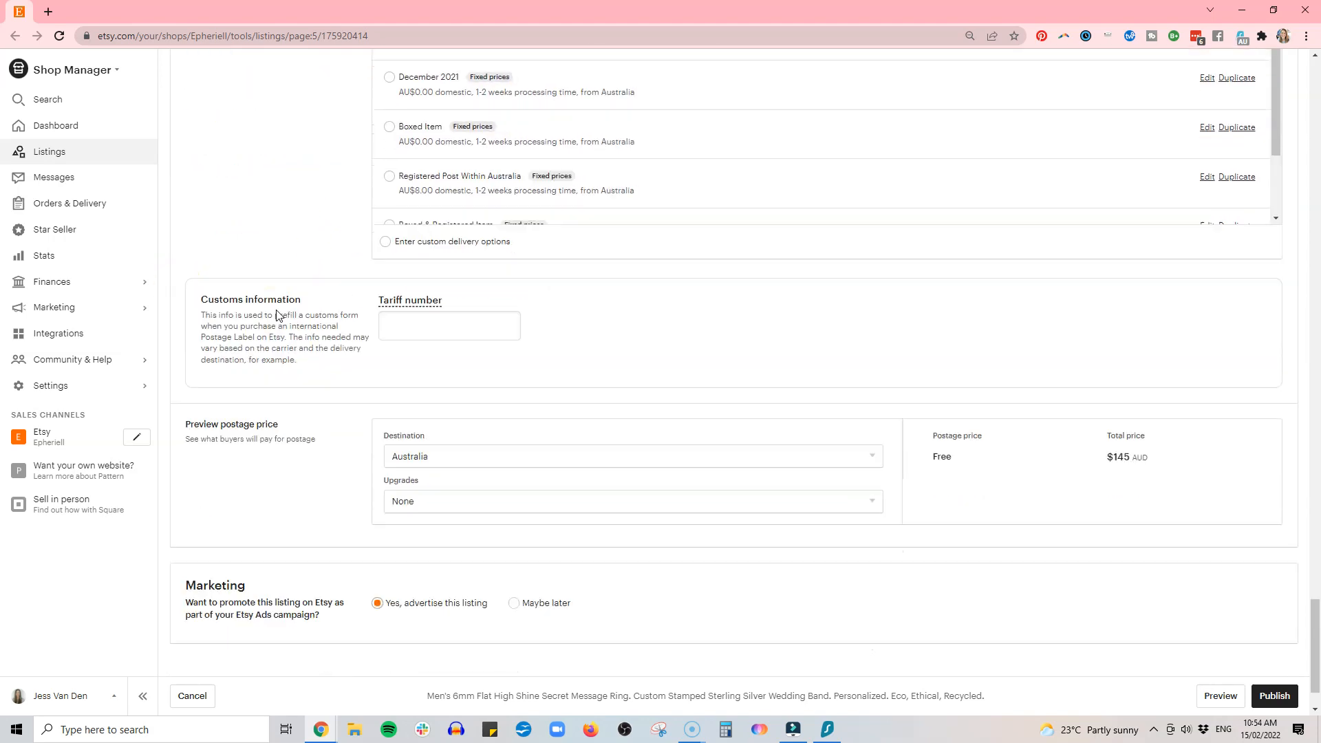
{"action": "scroll", "coordinate": [277, 316], "scroll_direction": "down", "scroll_amount": 1}
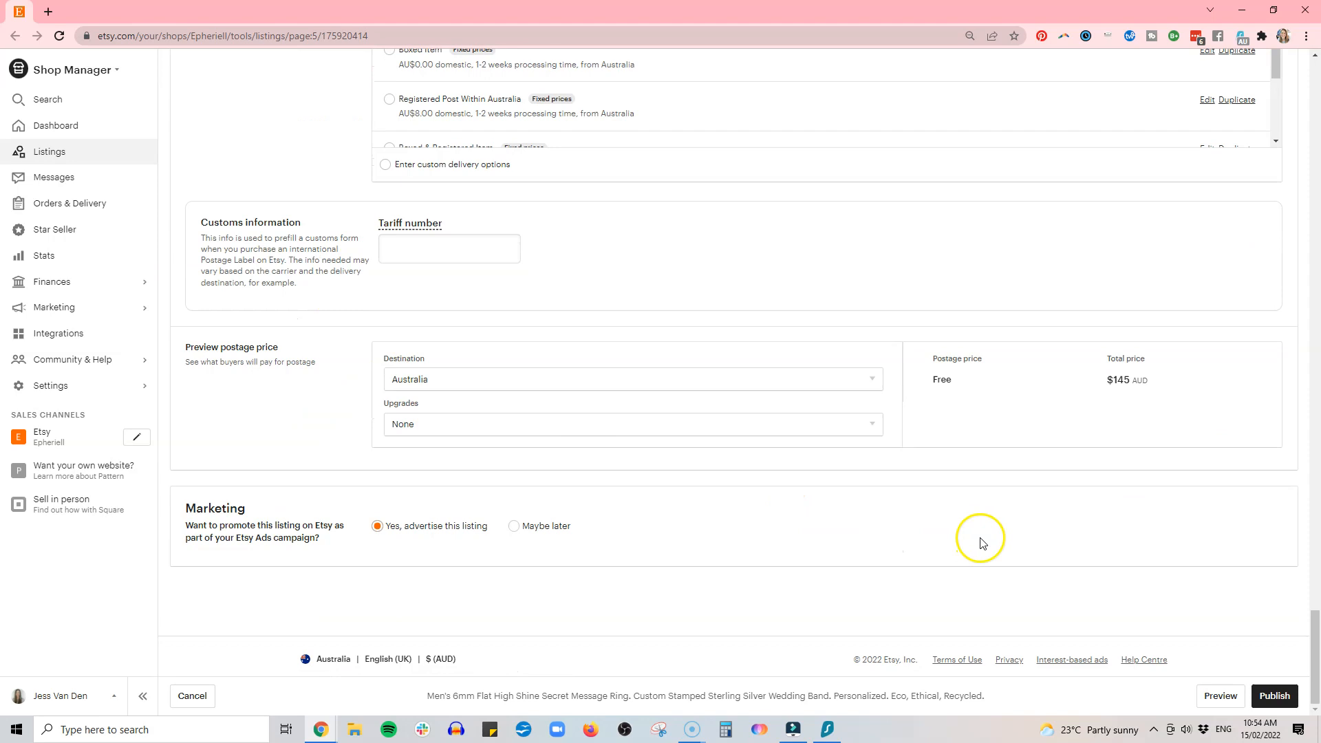
Publish the edited ring listing and locate the men's 6mm flat high shine ring among the shop's active listings
{"action": "left_click", "coordinate": [1274, 699]}
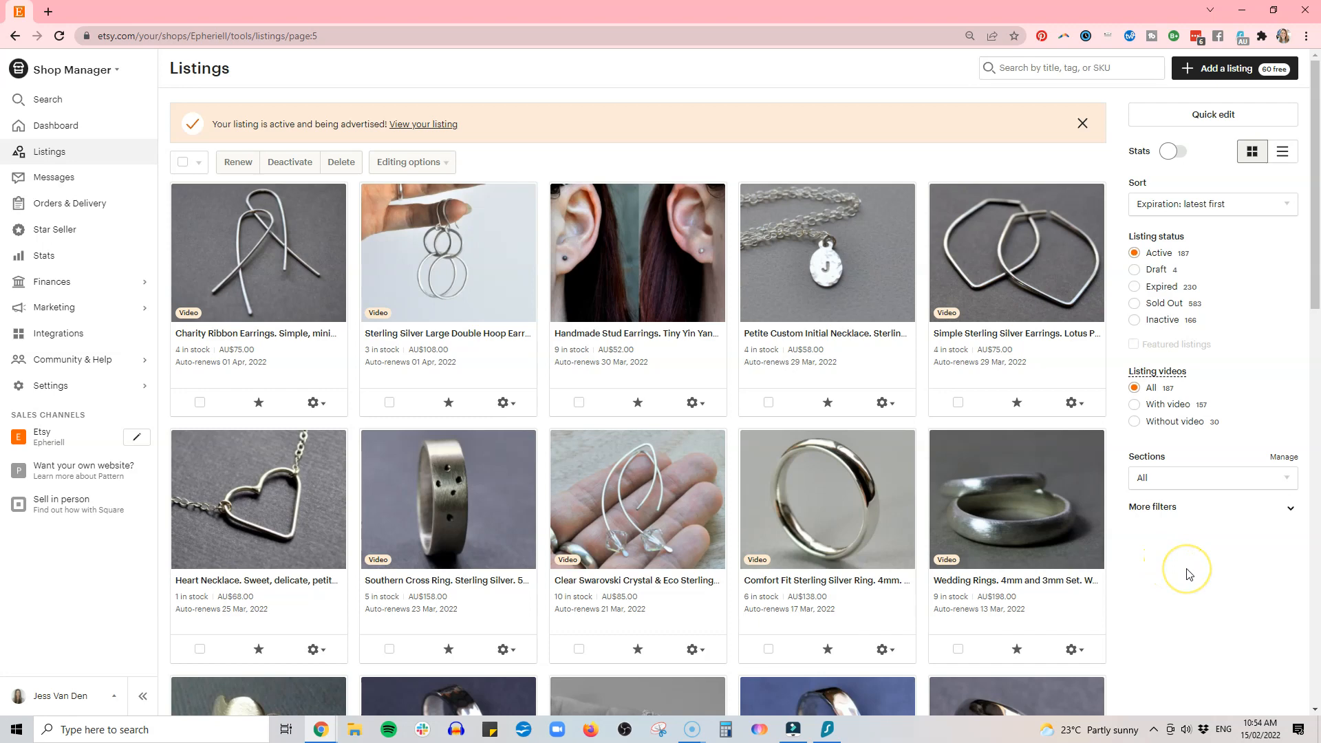
{"action": "scroll", "coordinate": [1189, 573], "scroll_direction": "down", "scroll_amount": 3}
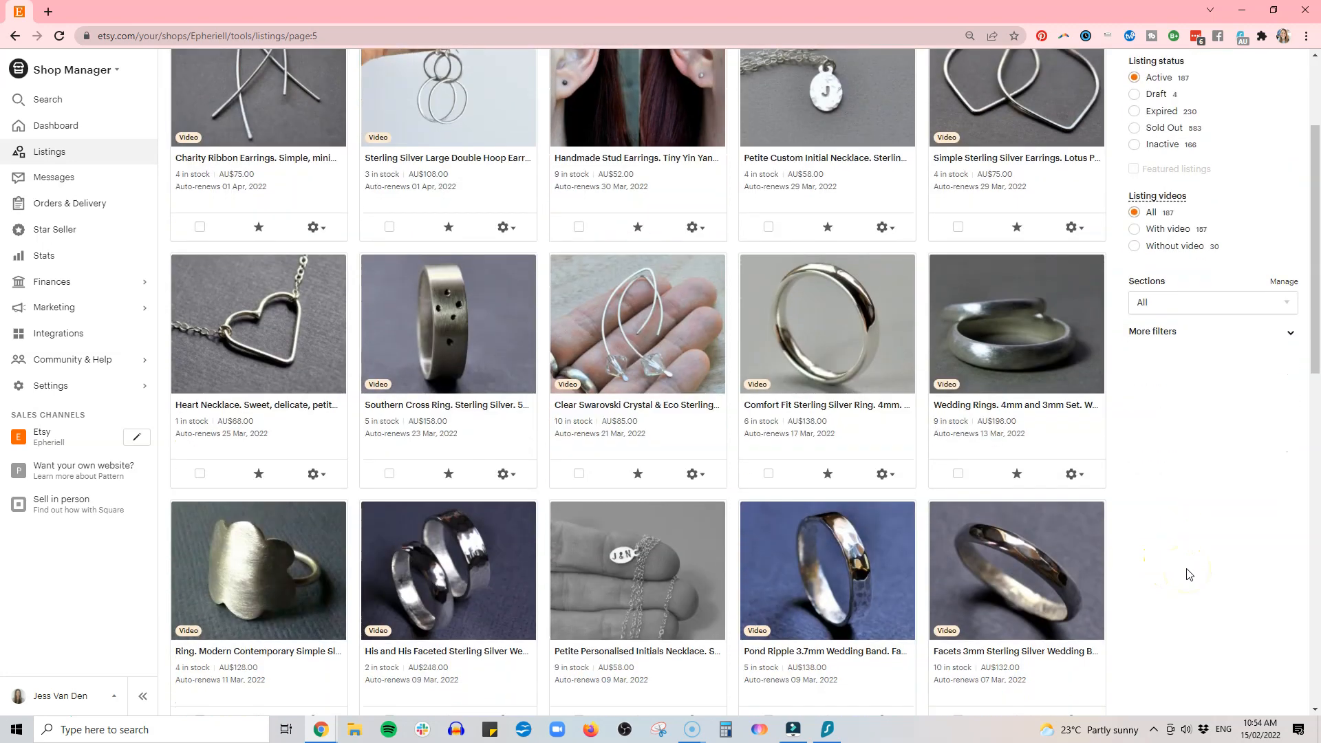
{"action": "scroll", "coordinate": [1189, 573], "scroll_direction": "down", "scroll_amount": 5}
{"action": "scroll", "coordinate": [1189, 569], "scroll_direction": "up", "scroll_amount": 8}
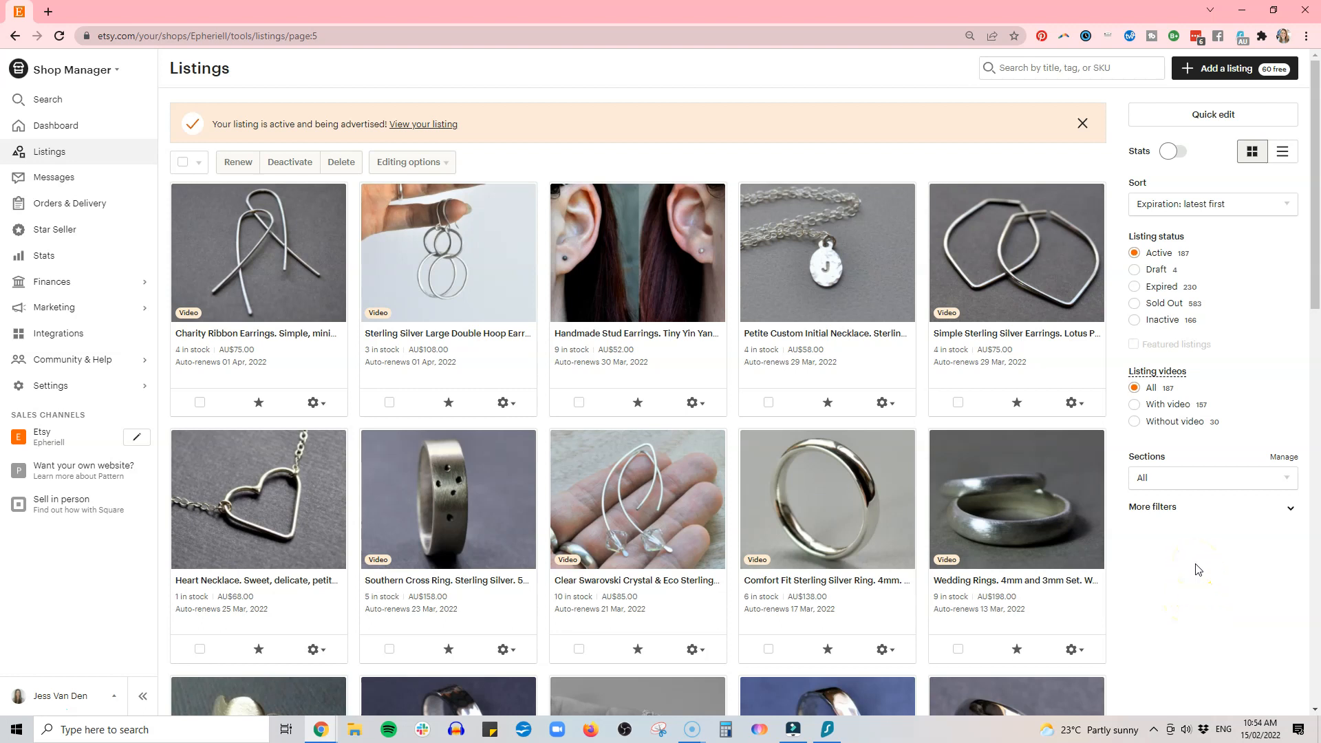
{"action": "scroll", "coordinate": [1198, 569], "scroll_direction": "down", "scroll_amount": 7}
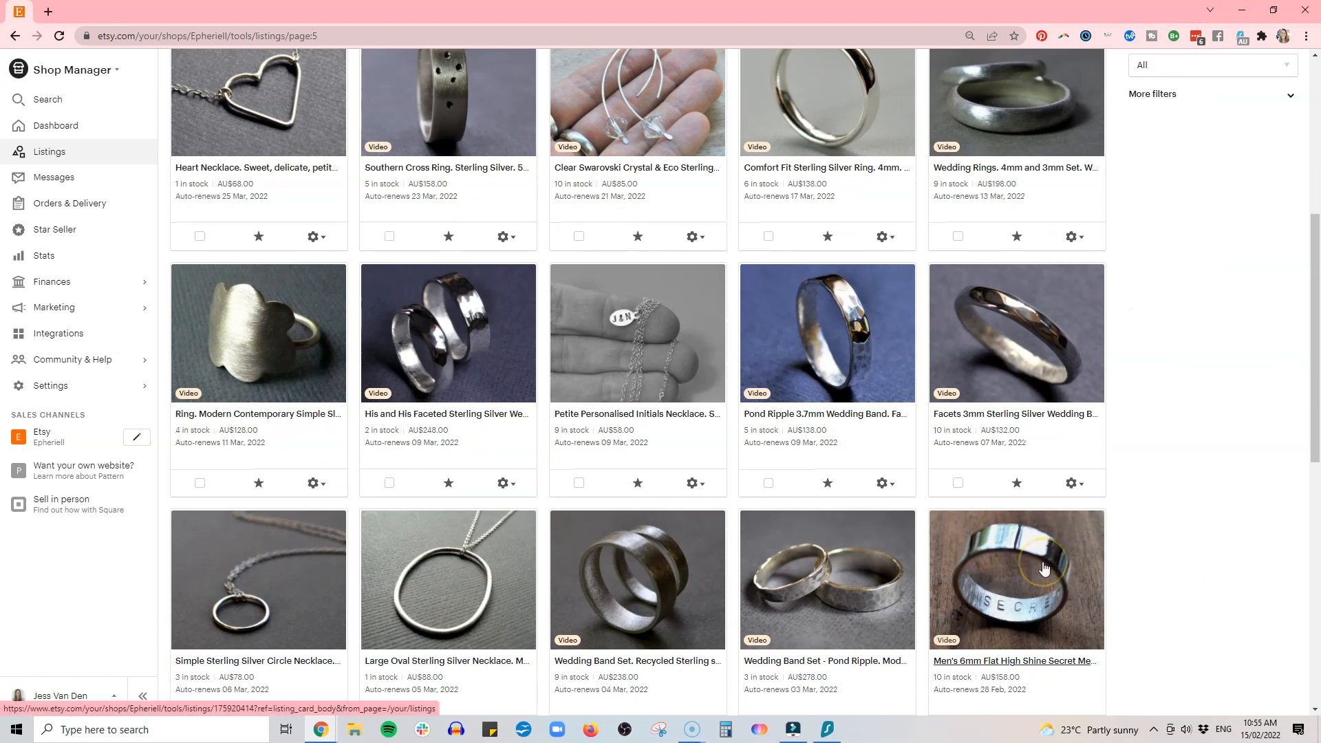
{"action": "scroll", "coordinate": [1042, 564], "scroll_direction": "down", "scroll_amount": 3}
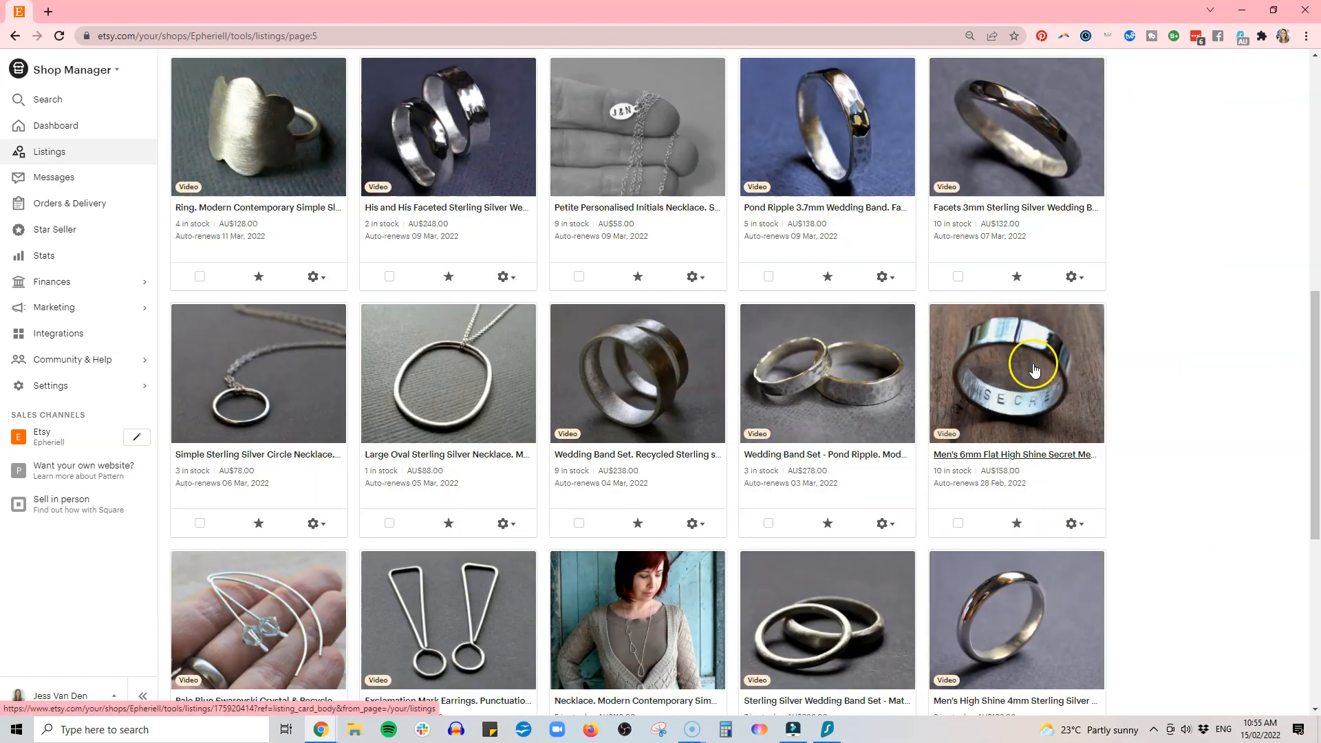